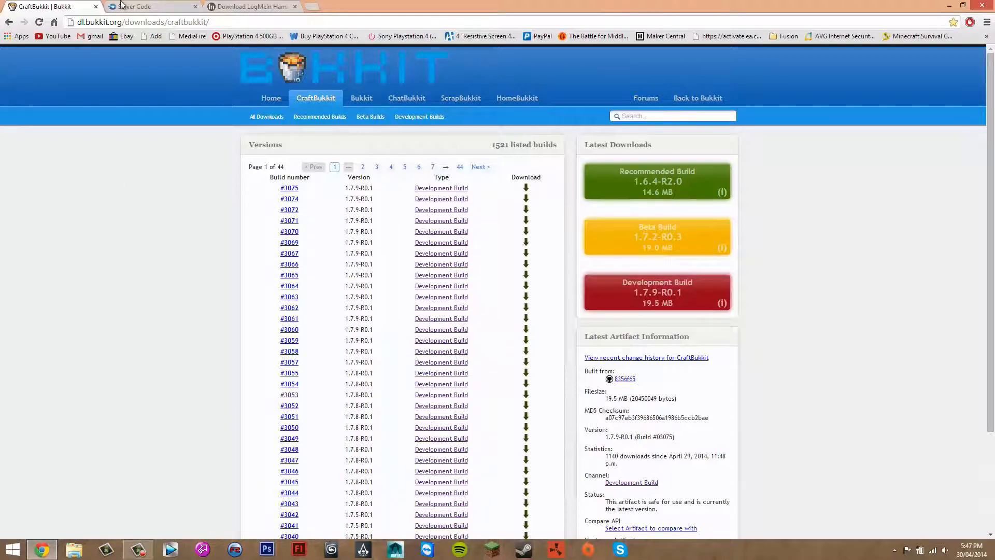
Look over the Server Code and LogMeIn Hamachi download pages, returning to the CraftBukkit downloads page
left_click(145, 5)
left_click(258, 6)
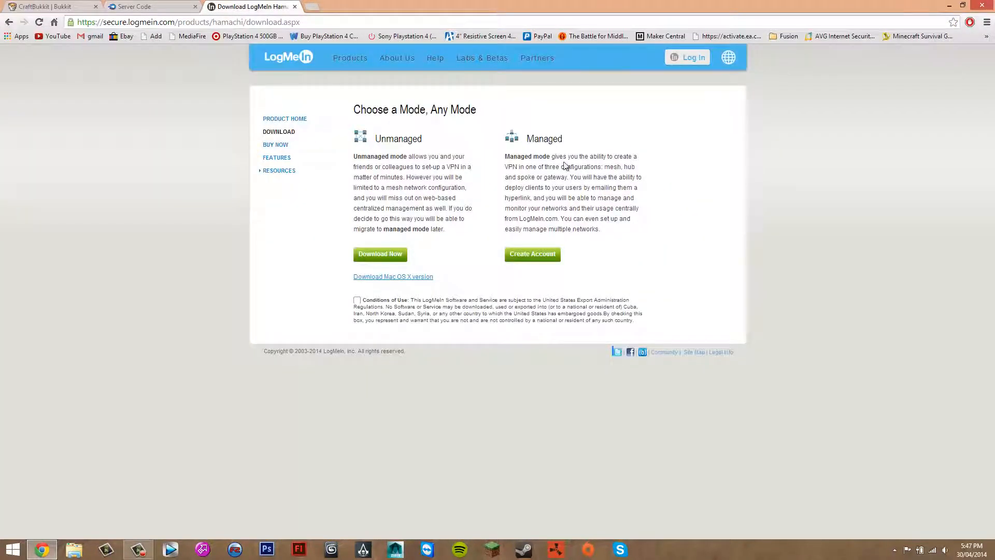
left_click(85, 7)
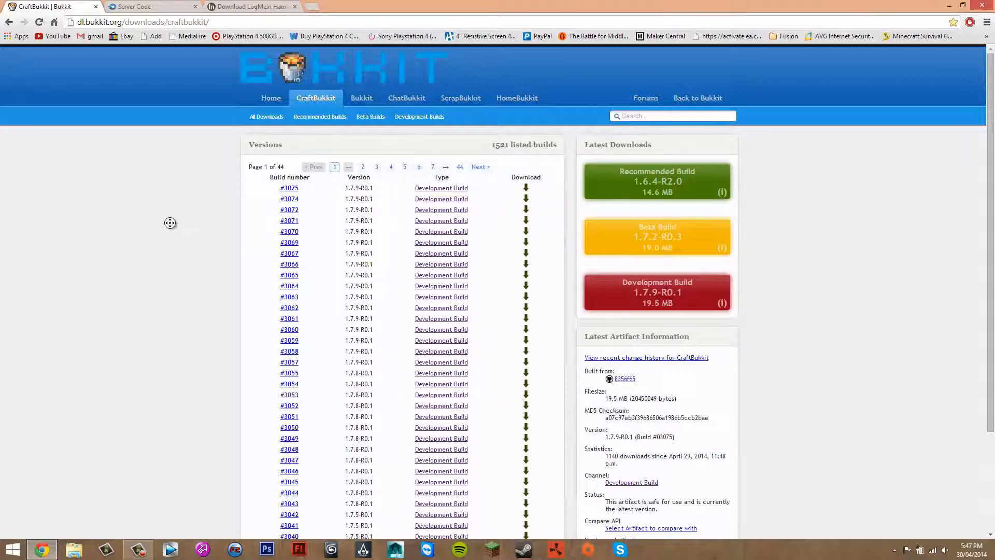
Browse the CraftBukkit build list, checking the versions on page 7 and returning to page 1
scroll(170, 223, "down", 3)
scroll(291, 278, "up", 3)
scroll(361, 359, "down", 3)
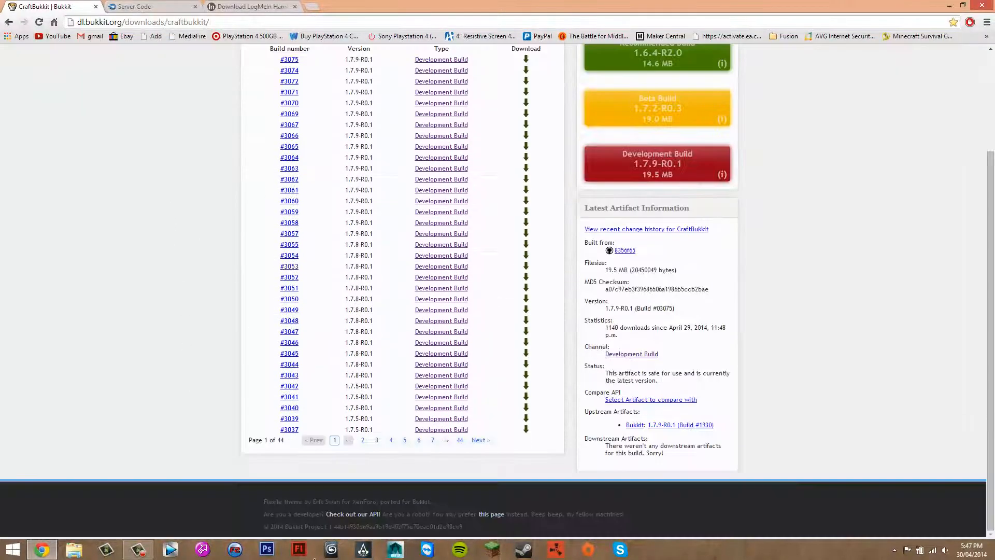
scroll(218, 186, "up", 3)
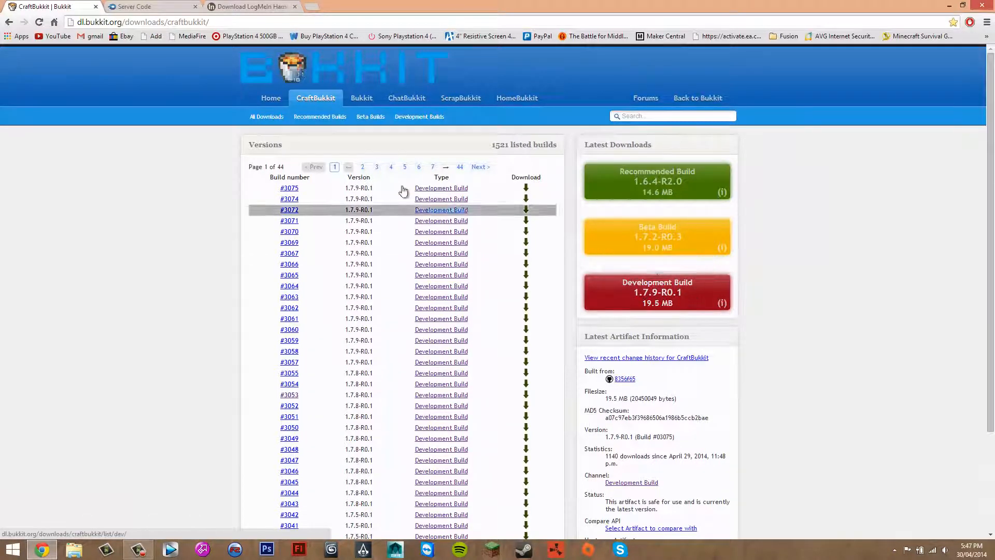
scroll(474, 166, "down", 3)
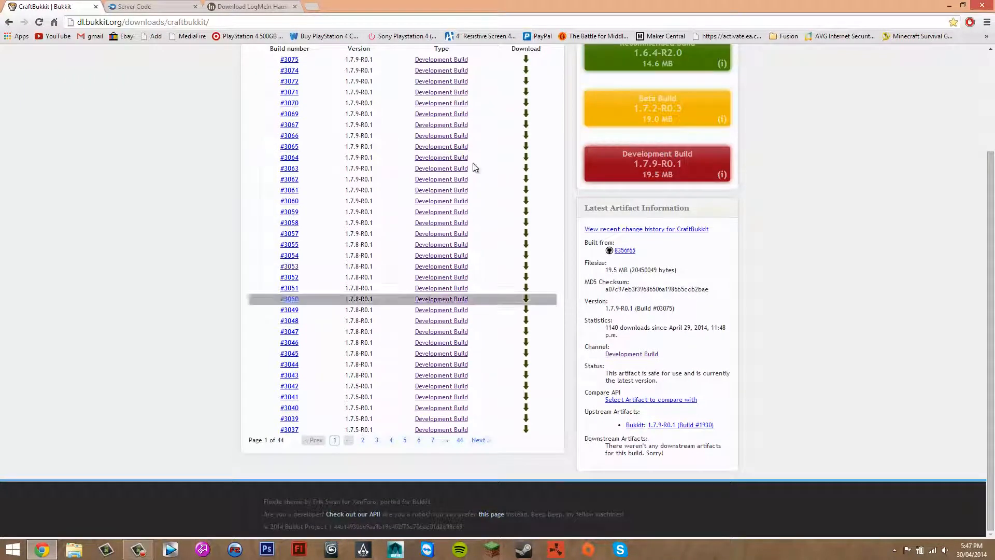
left_click(432, 441)
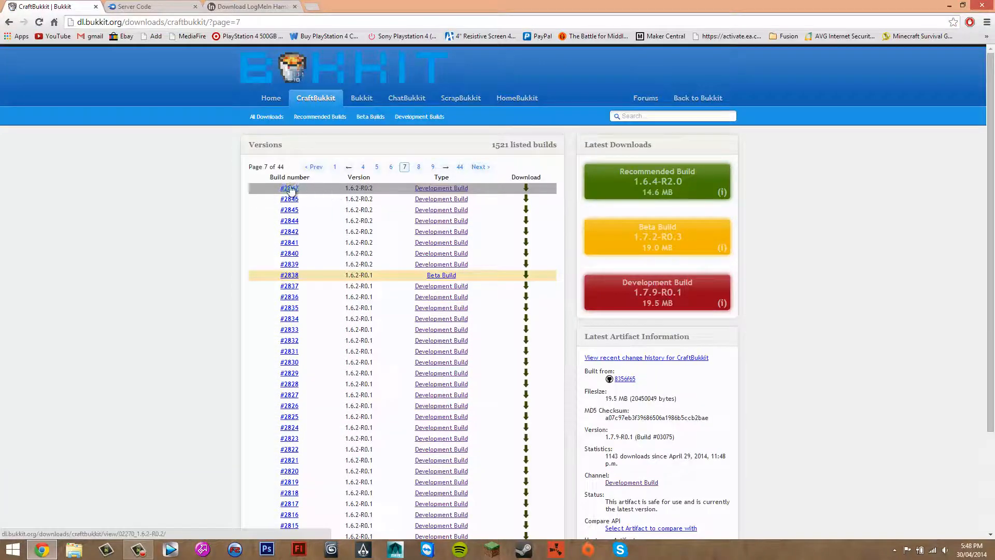
scroll(227, 306, "down", 3)
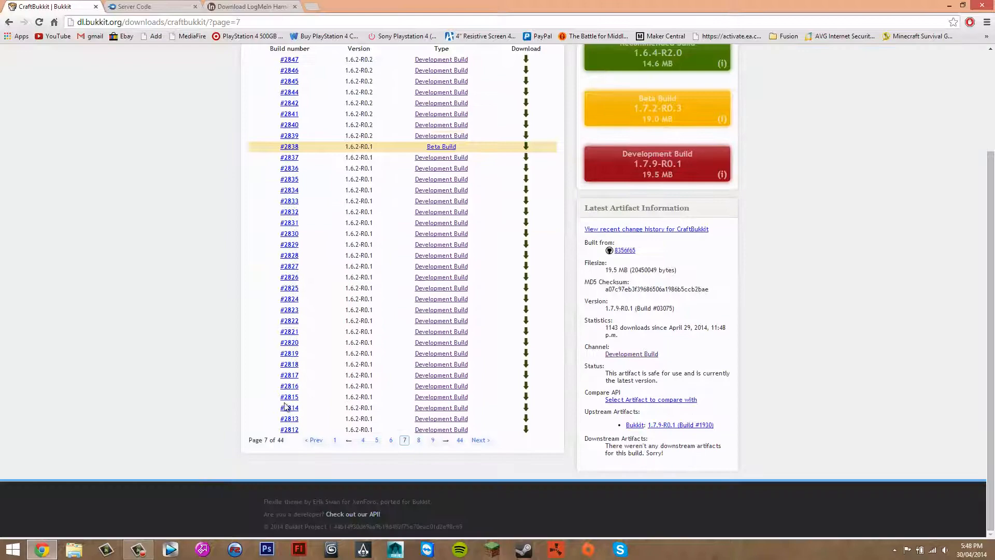
left_click(335, 440)
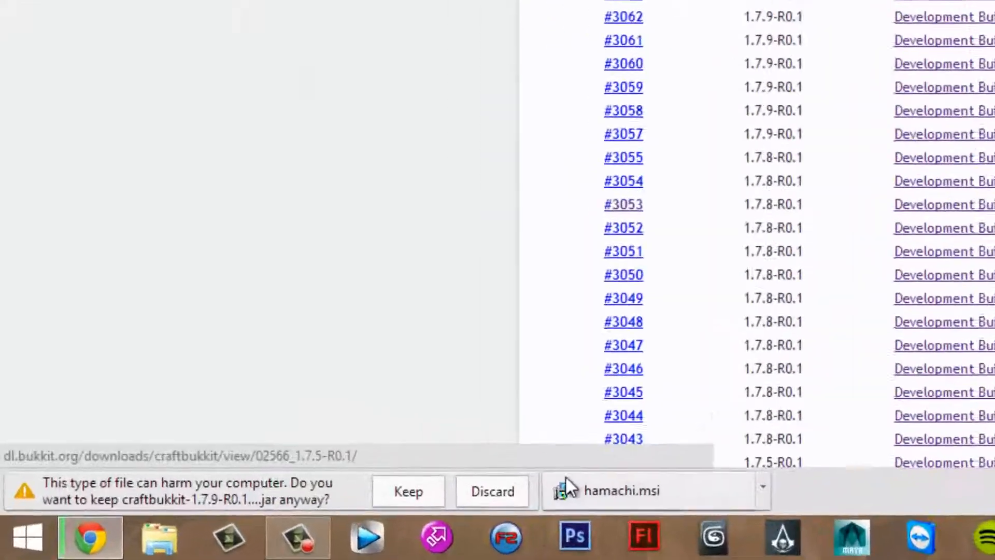
Keep the craftbukkit-1.7.9-R0.1 jar download, open the full downloads list and shrink the browser to expose the desktop
left_click(408, 492)
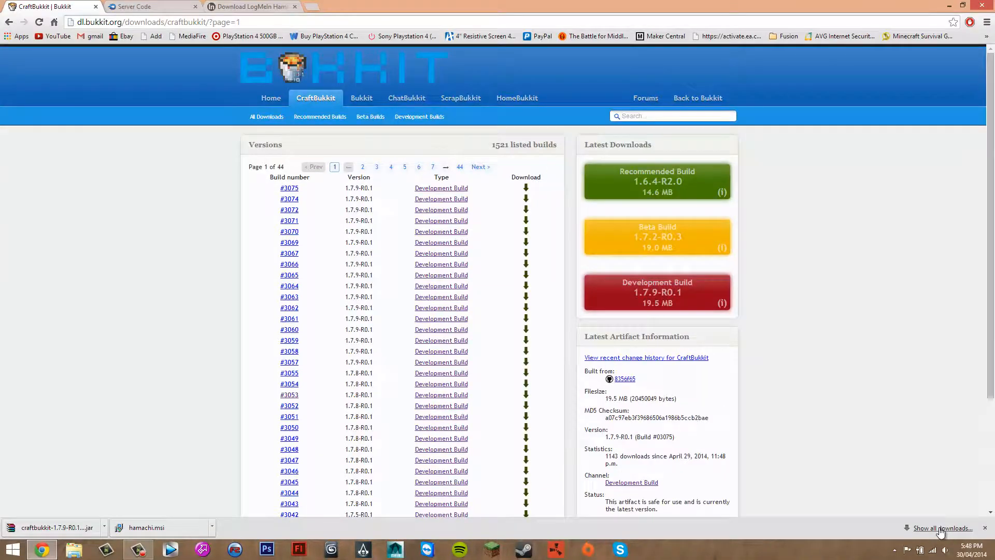
left_click(941, 529)
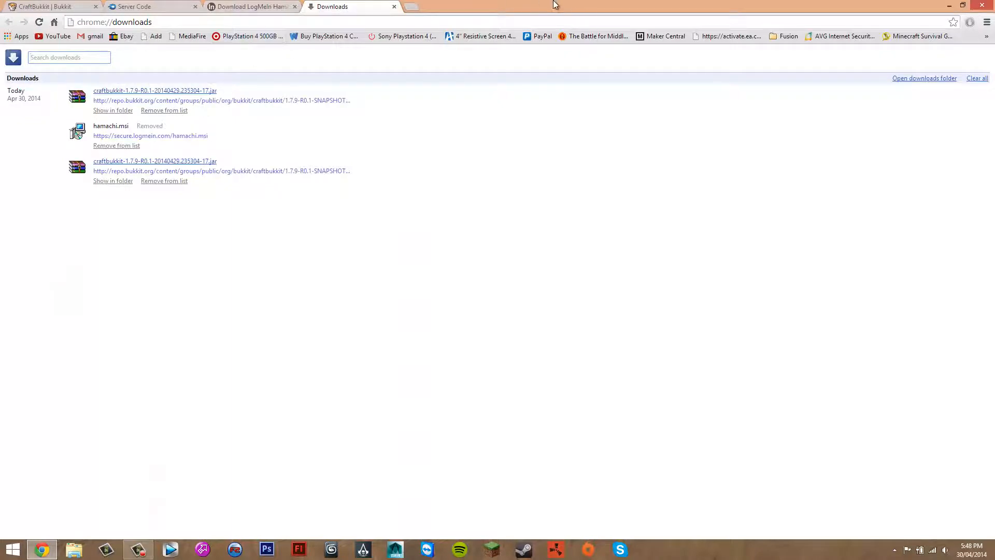
left_click_drag(554, 5, 1, 67)
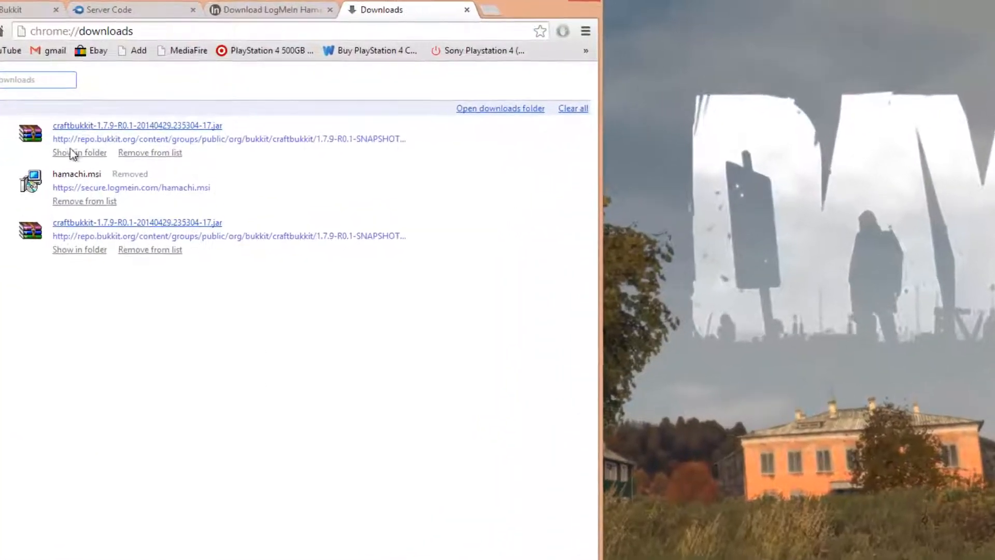
Remove the hamachi.msi and duplicate craftbukkit entries from the downloads list and place the remaining jar on the desktop
left_click(89, 202)
left_click(148, 202)
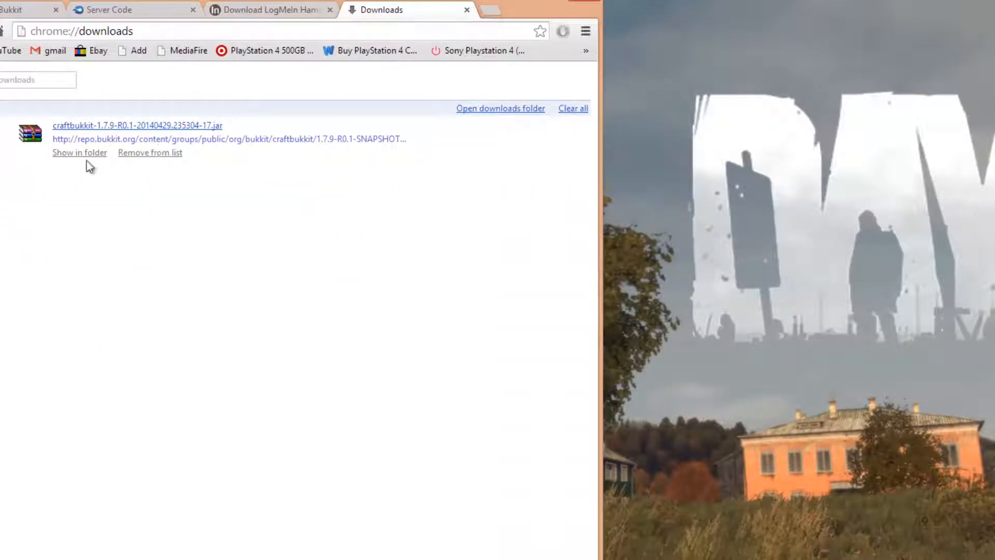
left_click_drag(72, 126, 860, 229)
left_click_drag(867, 156, 887, 330)
Close the Downloads and CraftBukkit pages and minimize the browser
left_click(467, 10)
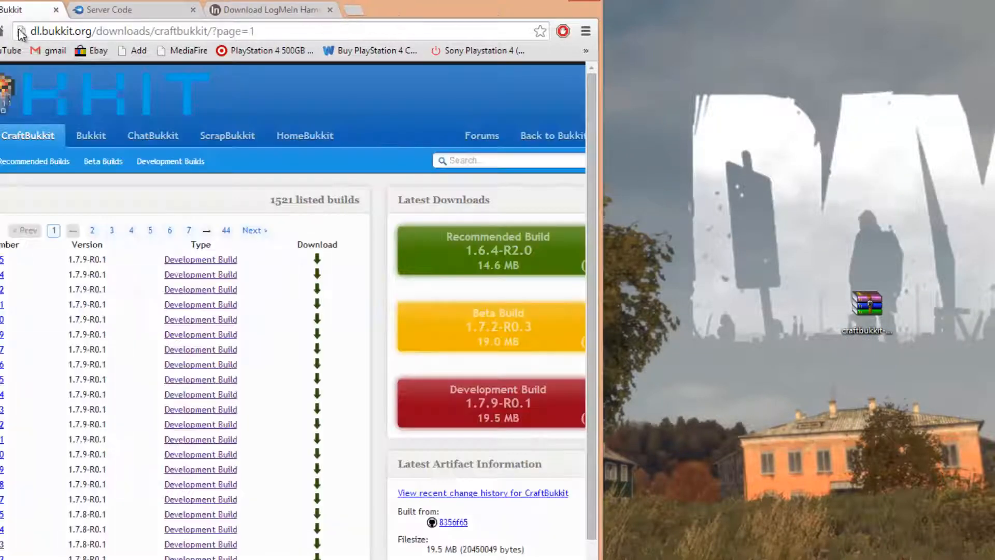
left_click(56, 10)
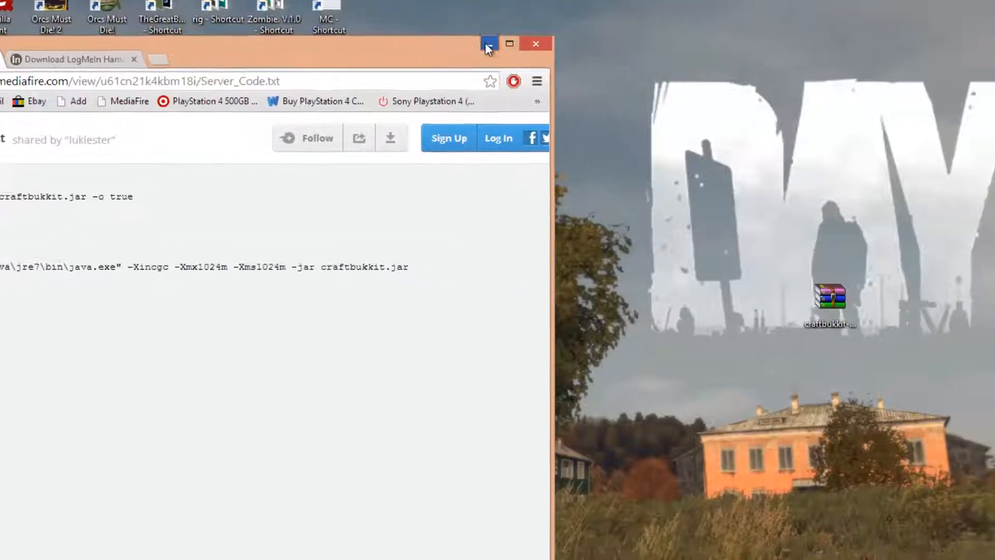
left_click(535, 57)
Move the craftbukkit jar higher on the desktop, leaving free space beneath it
left_click_drag(594, 180, 413, 314)
left_click_drag(492, 228, 490, 125)
left_click_drag(593, 118, 542, 148)
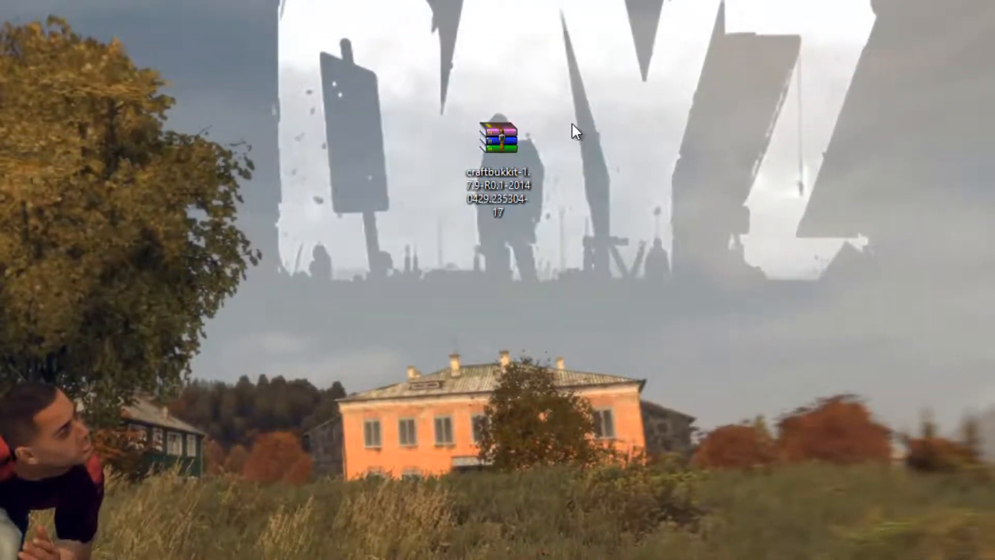
left_click_drag(605, 89, 316, 394)
left_click(700, 181)
Create a new folder on the desktop below the craftbukkit jar
right_click(525, 236)
right_click(499, 241)
mouse_move(666, 414)
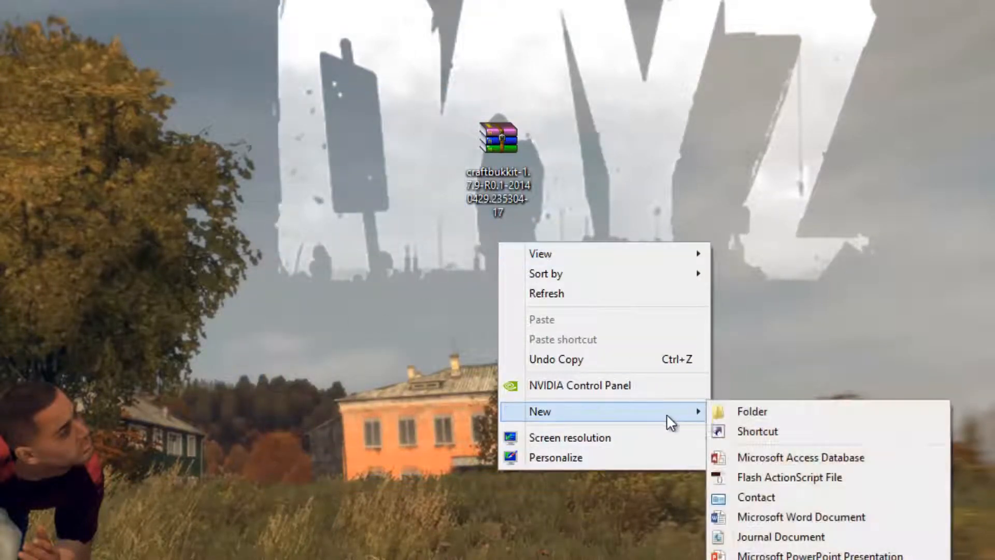
right_click(473, 235)
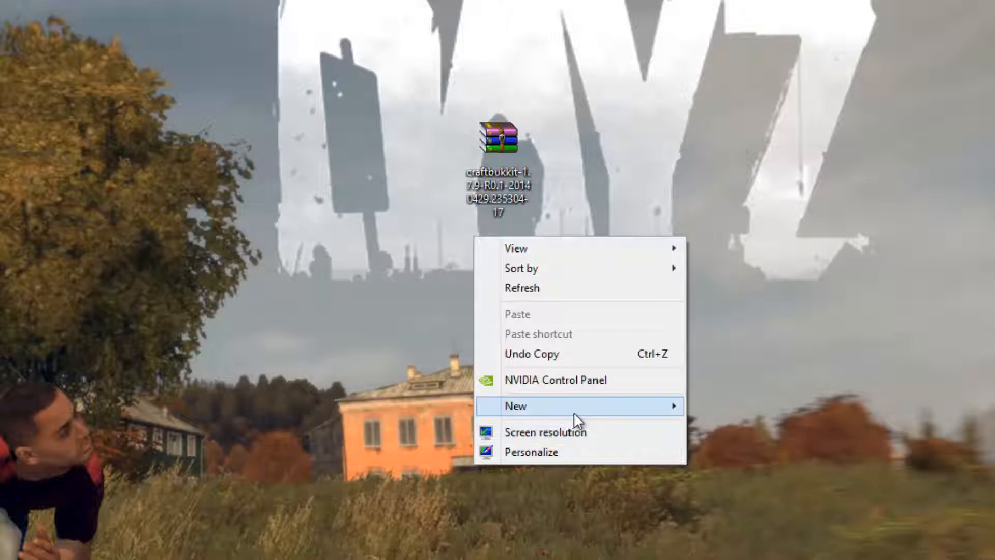
mouse_move(573, 411)
left_click(708, 410)
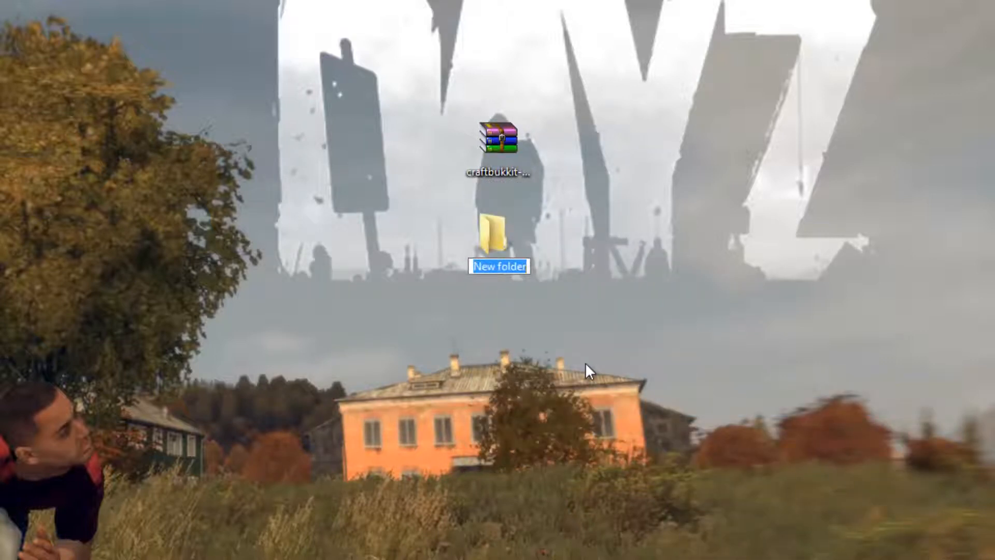
left_click(673, 327)
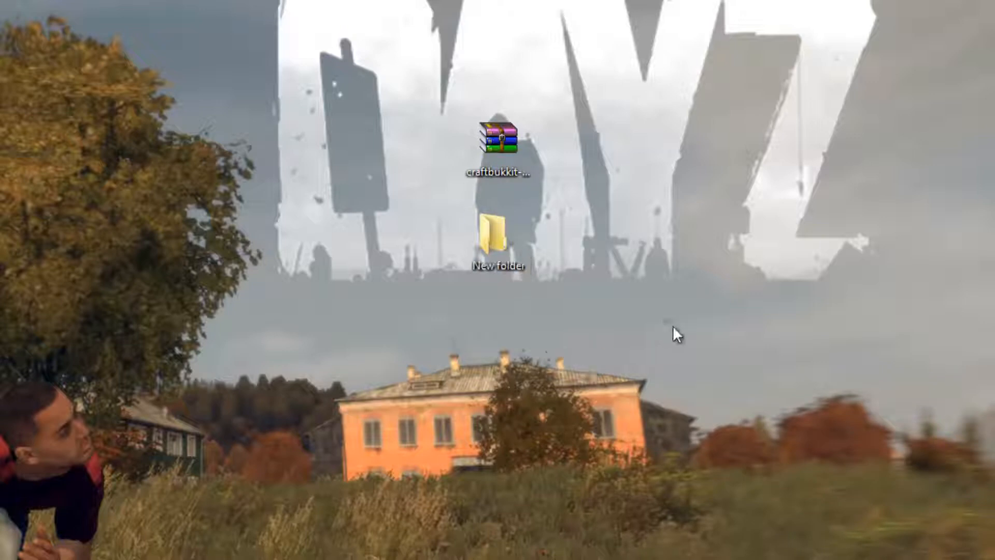
Rename the new desktop folder as Server Bukkit
right_click(505, 230)
left_click(544, 559)
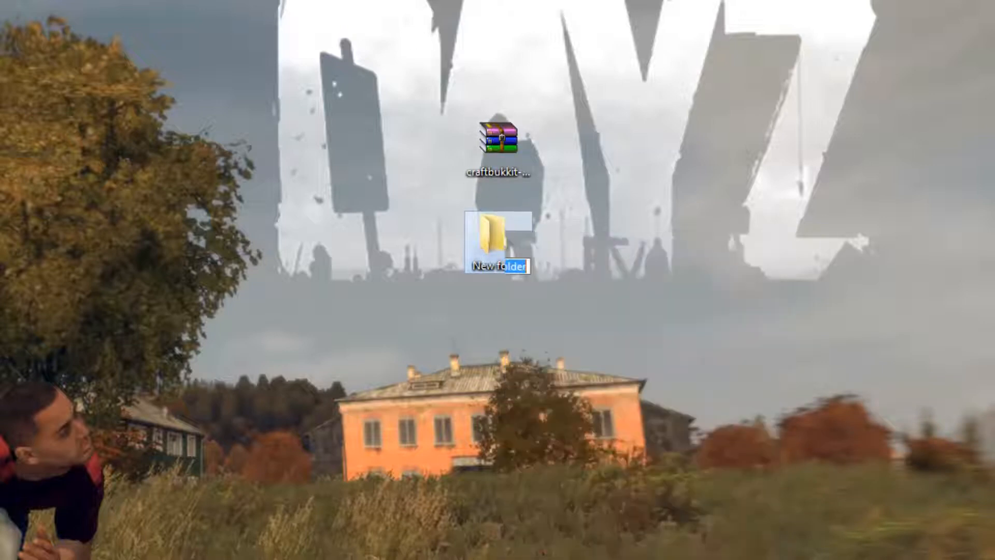
type("Serv")
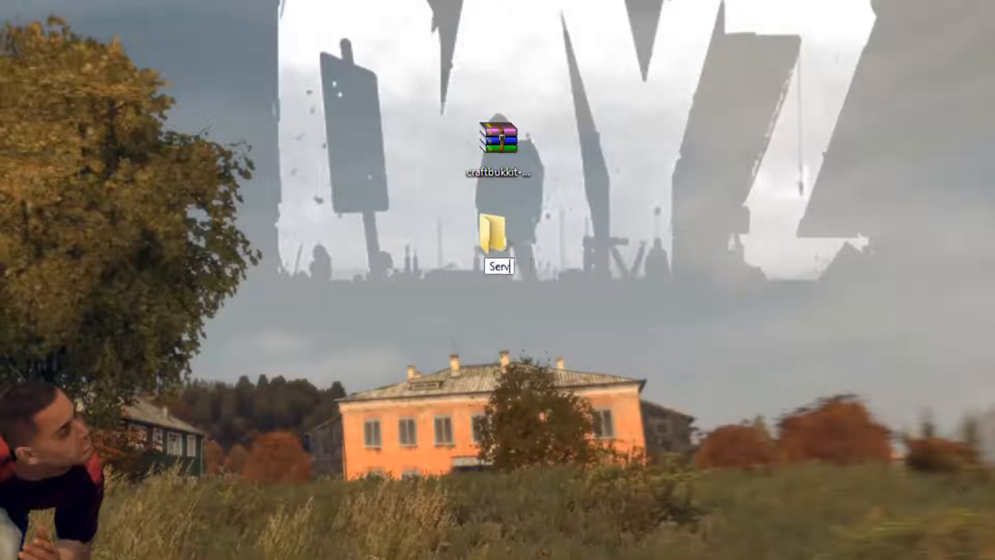
type("er Buk")
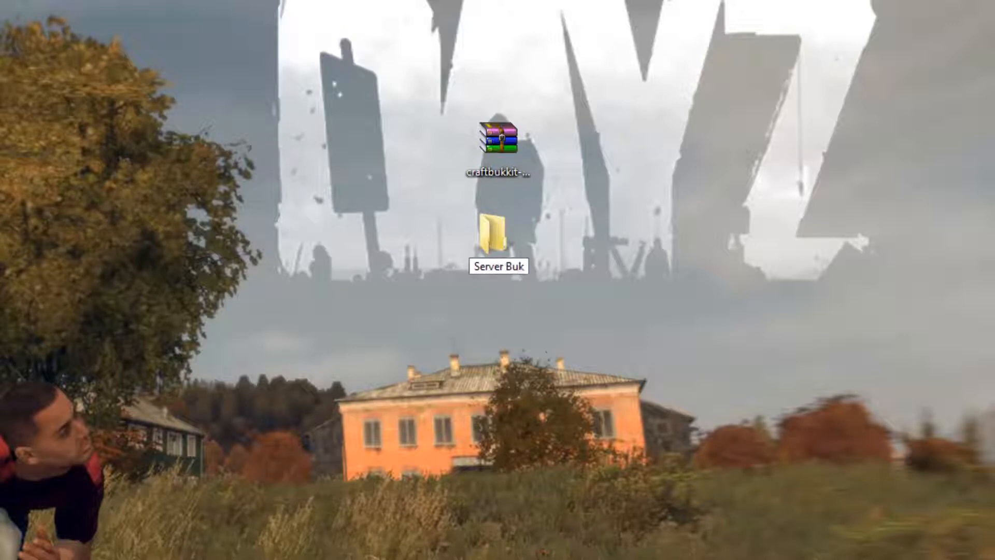
type("kit")
key("Return")
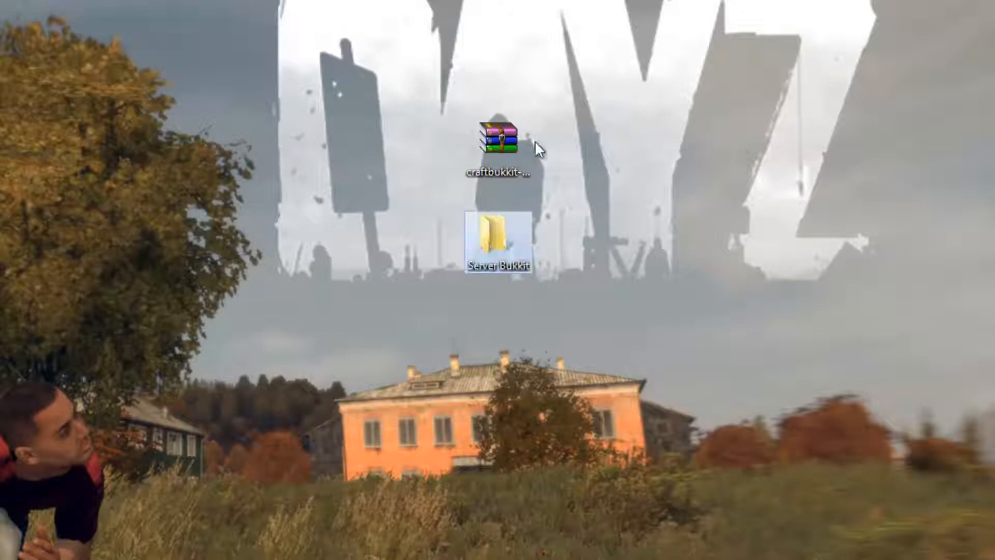
Move the craftbukkit jar from the desktop into the Server Bukkit folder
left_click_drag(401, 4, 581, 272)
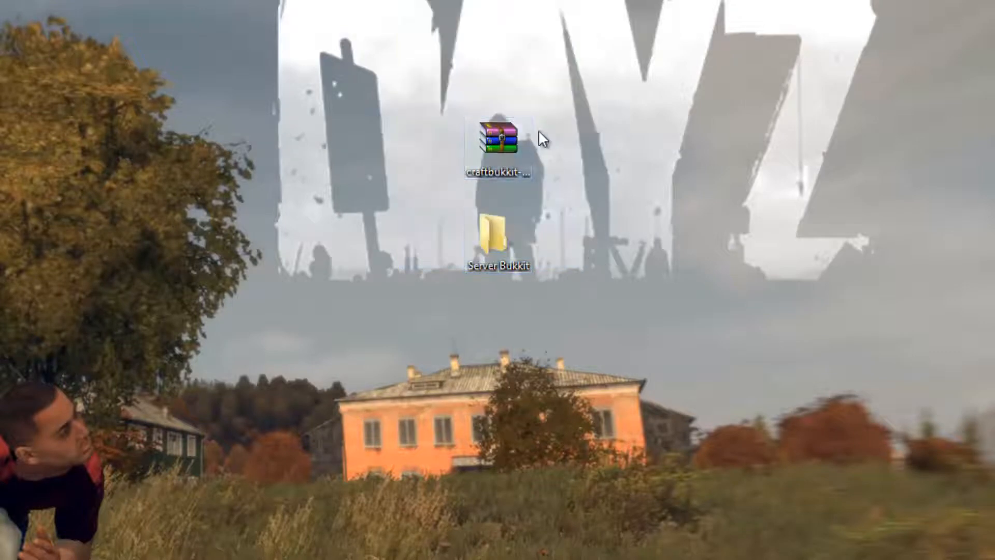
left_click(502, 142)
left_click_drag(502, 141, 501, 240)
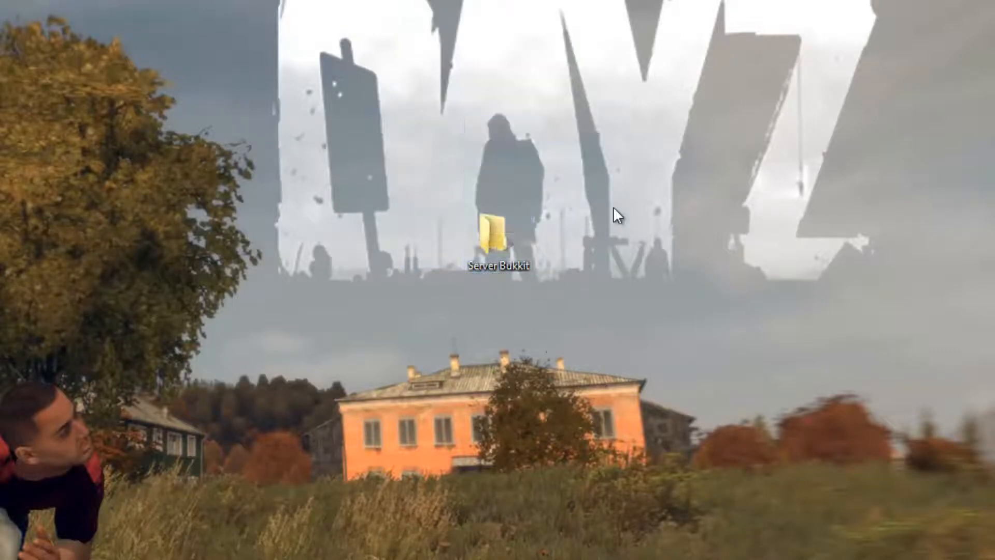
left_click_drag(614, 154, 403, 381)
Create a text document with the default name inside the Server Bukkit folder and open it in Notepad
double_click(478, 262)
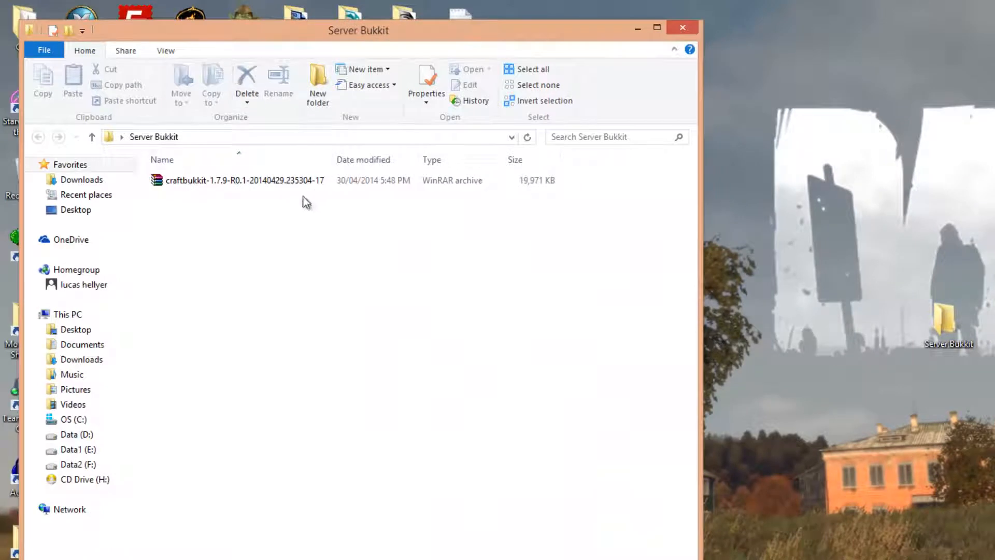
right_click(244, 219)
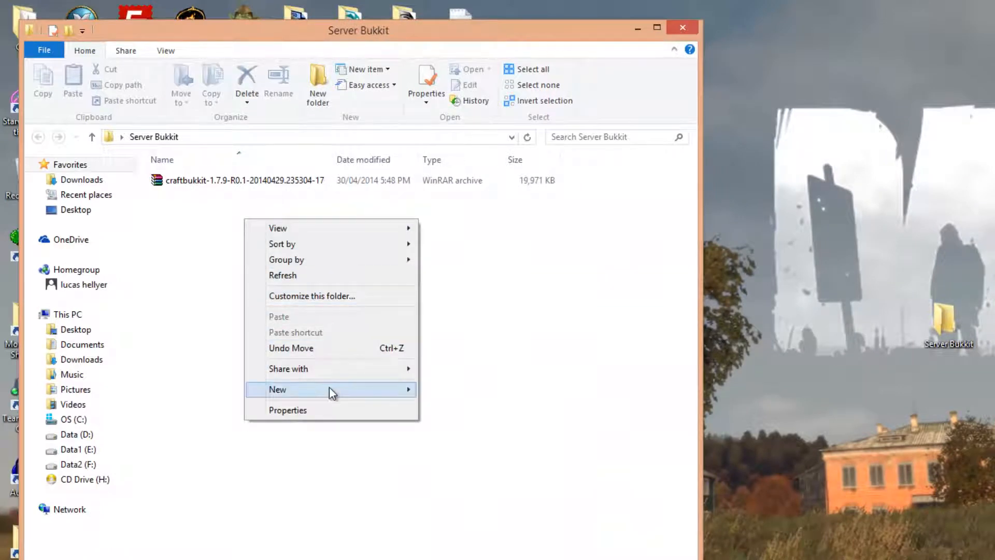
mouse_move(395, 394)
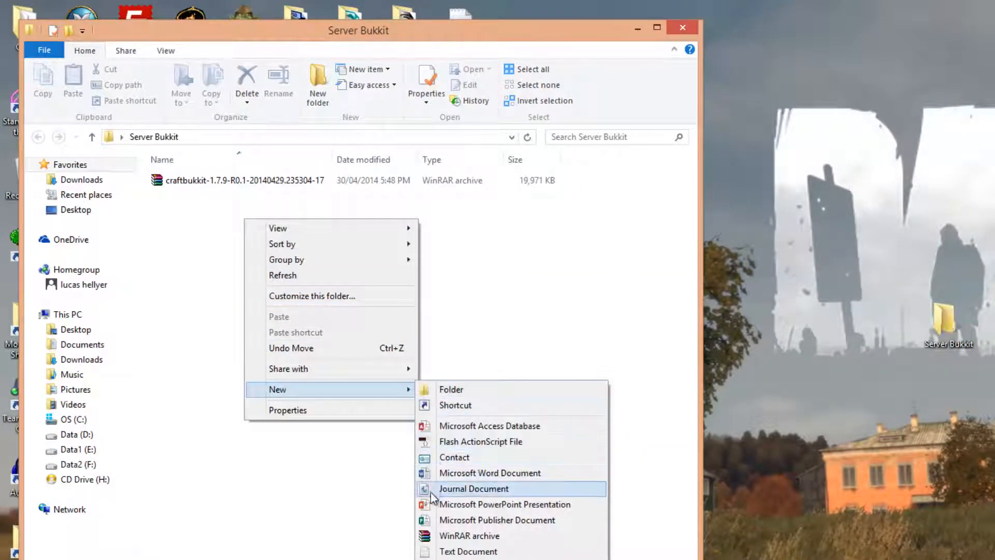
left_click(456, 551)
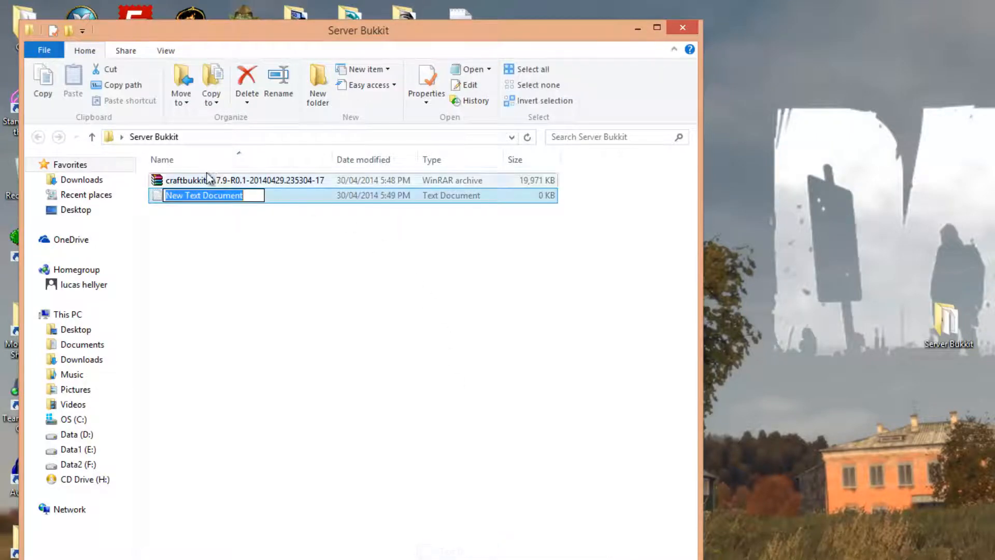
left_click(278, 260)
double_click(187, 194)
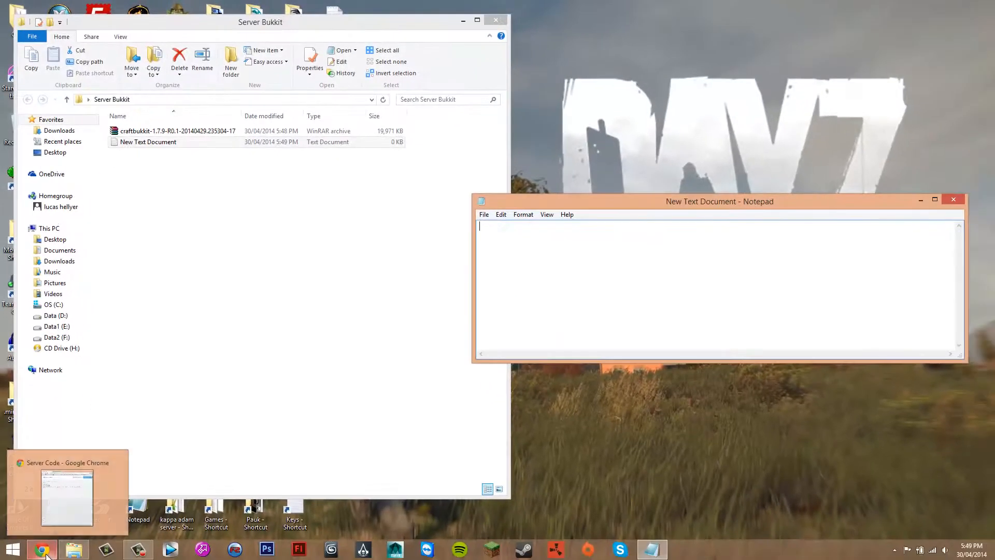
Switch to Chrome and copy the first two lines of the Server Code page, "java -Xmx1024M -jar craftbukkit.jar -o true" and "PAUSE"
left_click(46, 554)
left_click_drag(231, 57, 0, 168)
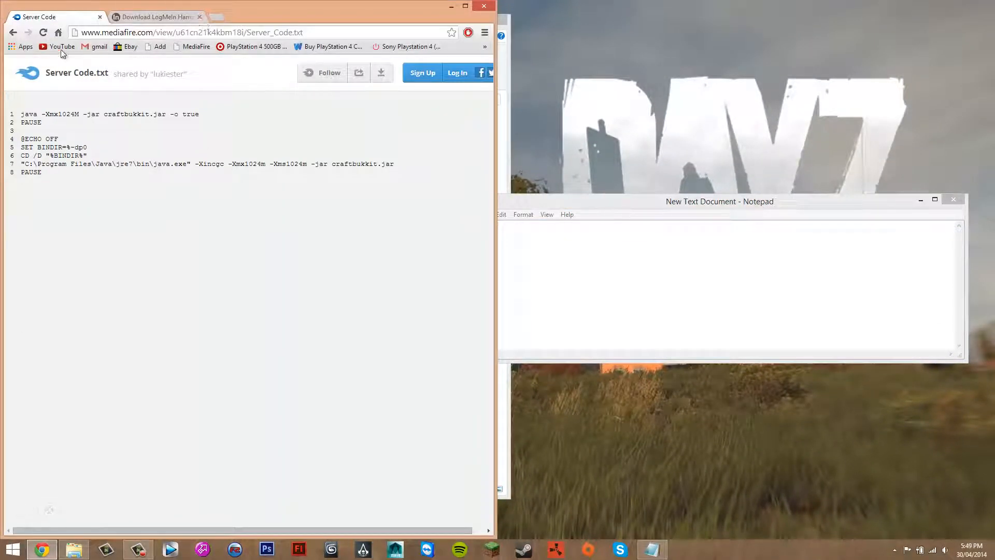
key("ctrl+a")
left_click(42, 122)
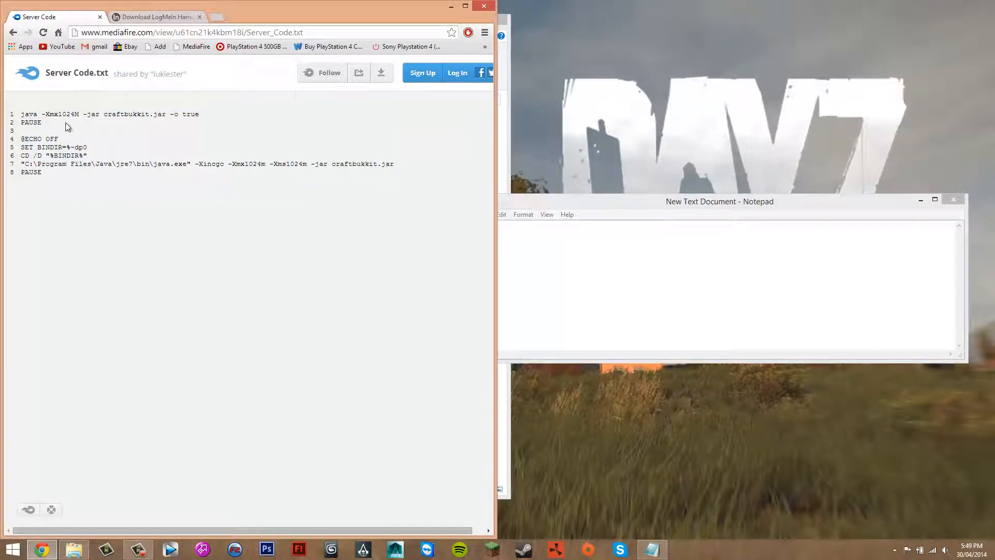
left_click_drag(67, 127, 31, 115)
left_click(70, 178)
left_click_drag(45, 174, 24, 114)
key("super+c")
left_click(47, 134)
left_click(134, 149)
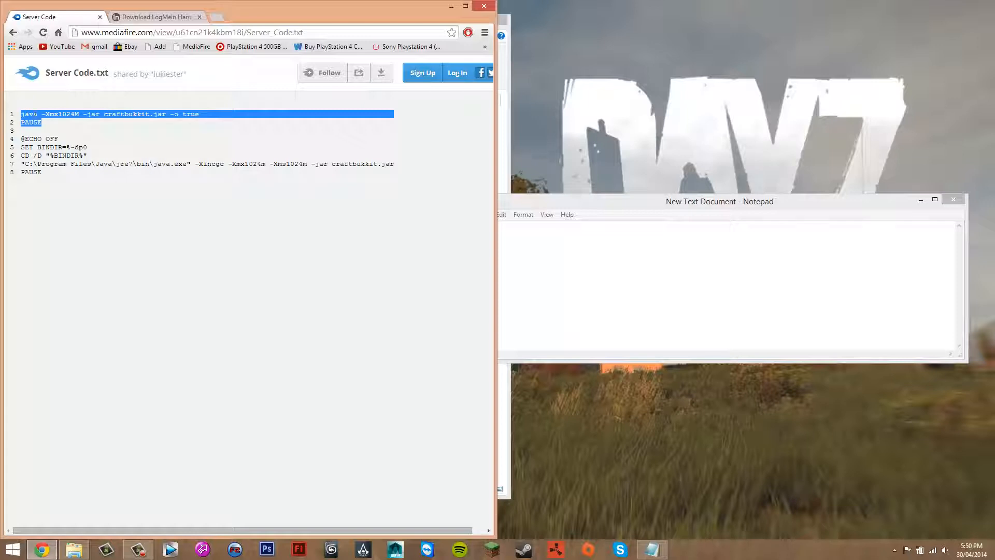
right_click(38, 117)
left_click(57, 123)
Paste the copied java launch command and PAUSE line into the empty Notepad document
left_click(515, 246)
right_click(495, 247)
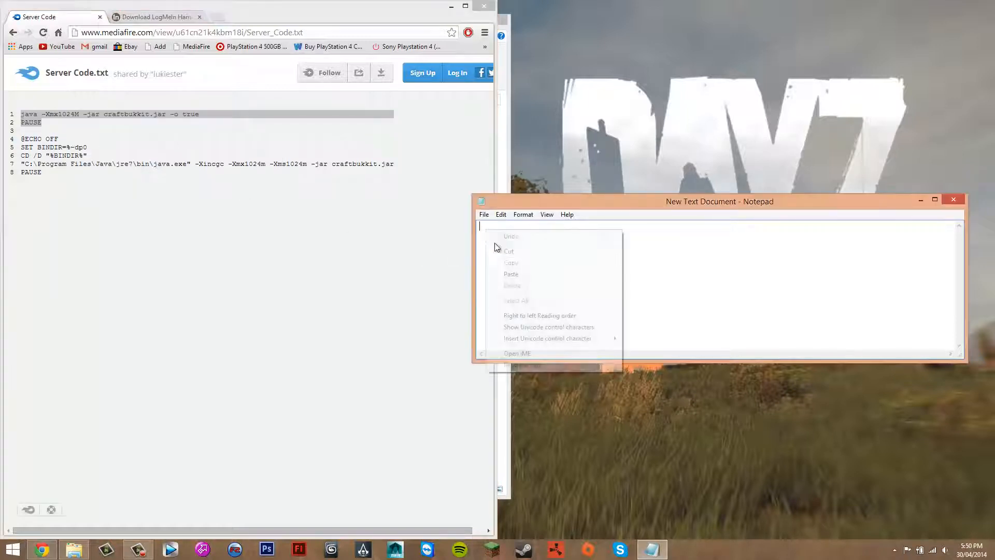
left_click(511, 274)
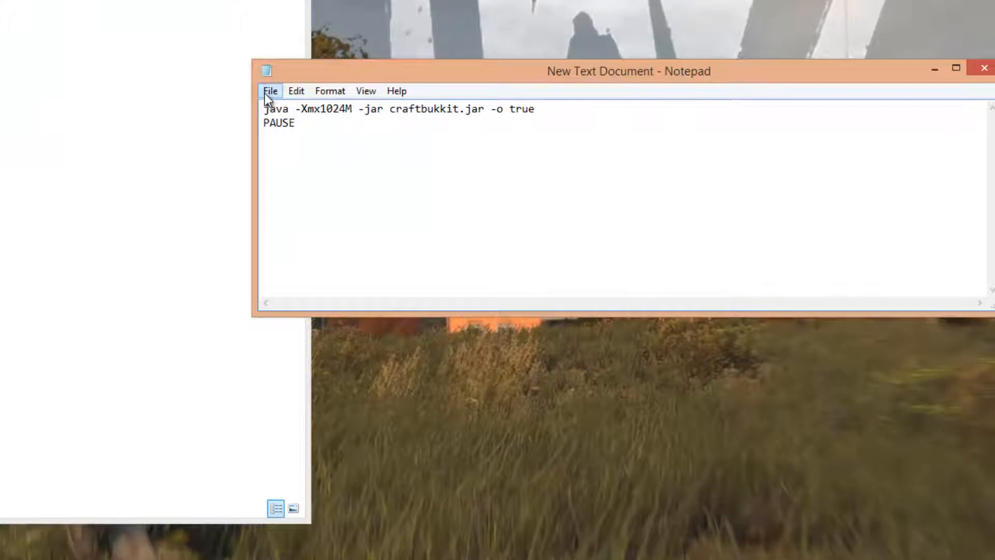
Save the text document with the launch command and close Notepad
left_click(266, 92)
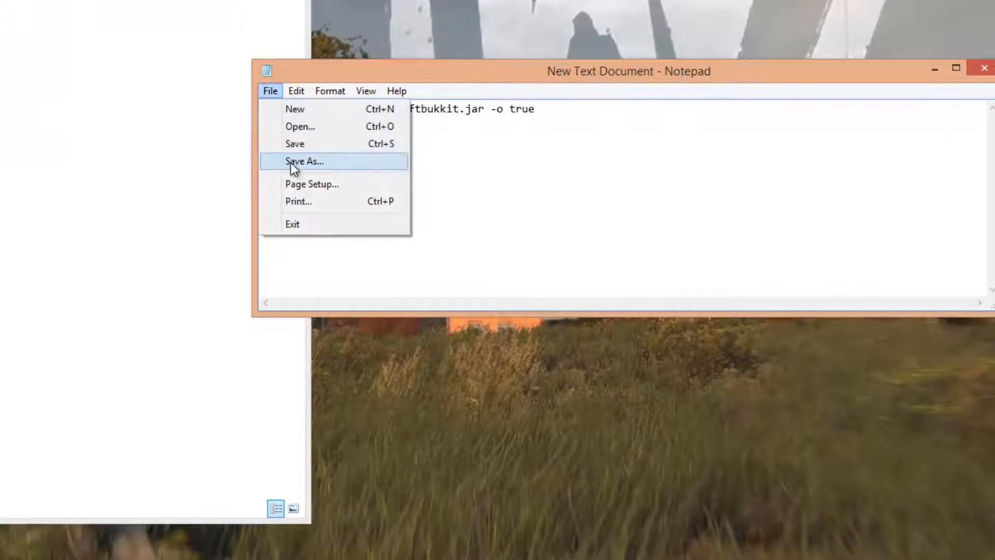
left_click(487, 167)
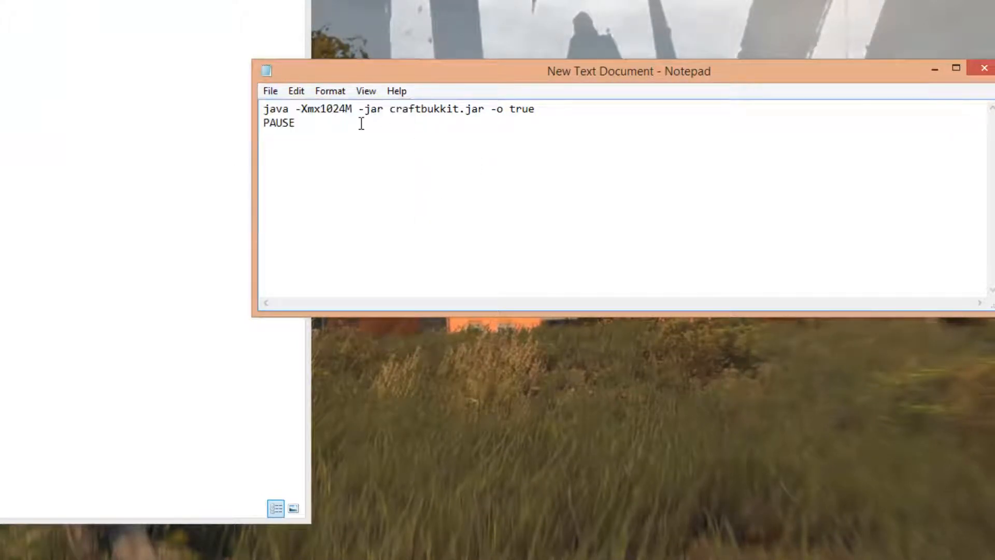
left_click(274, 95)
left_click(294, 143)
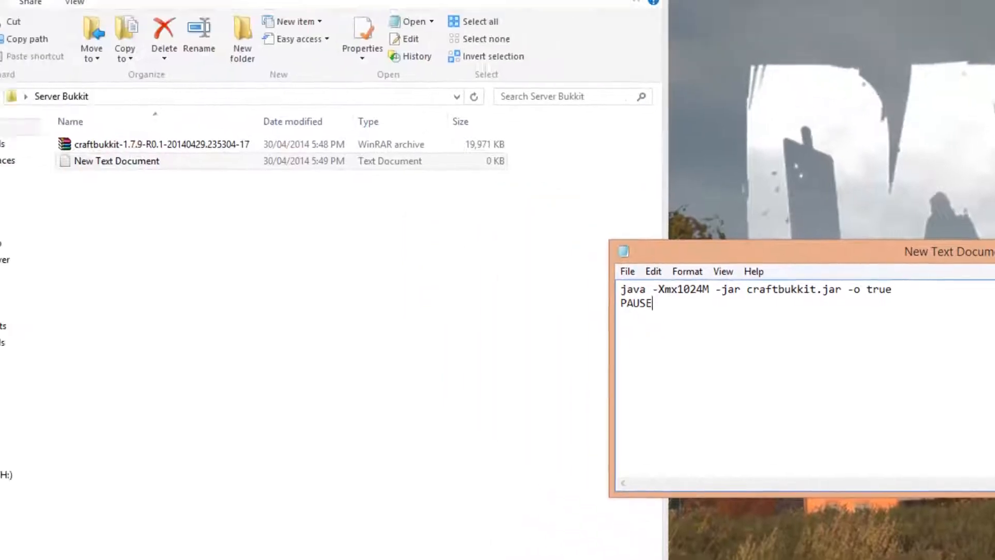
key("alt+F4")
Rename the new text document in the Server Bukkit folder to Start.bat
right_click(218, 213)
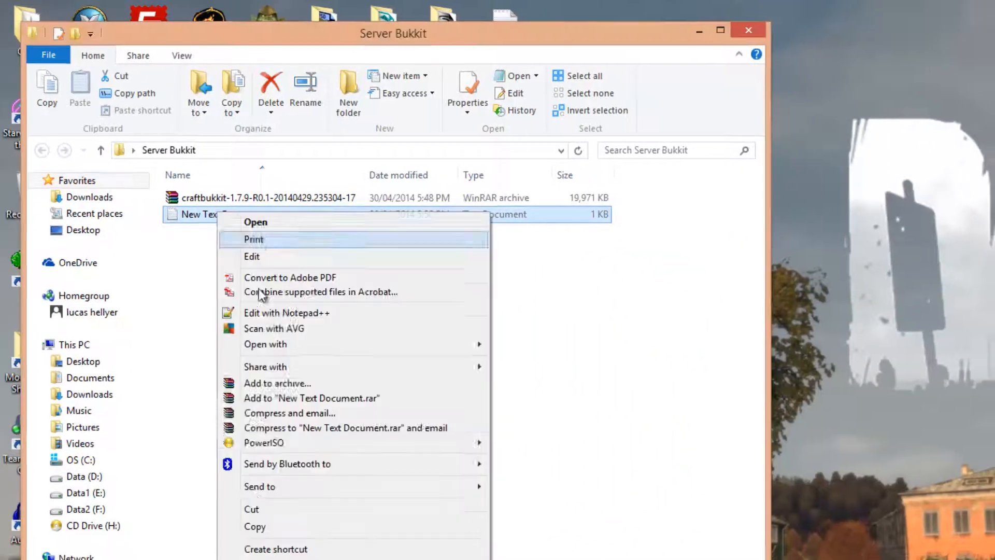
left_click(258, 559)
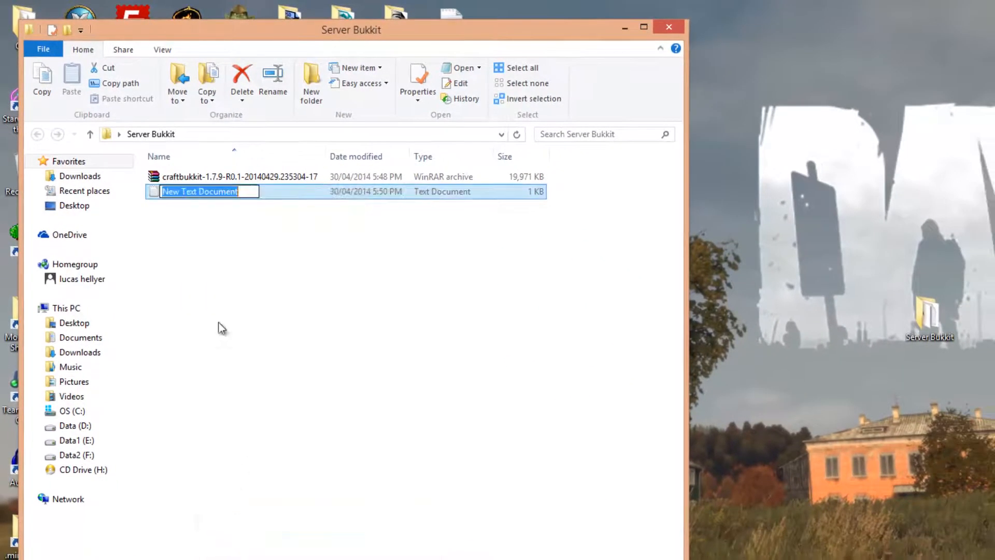
left_click(218, 197)
right_click(207, 192)
left_click(269, 526)
type("Start")
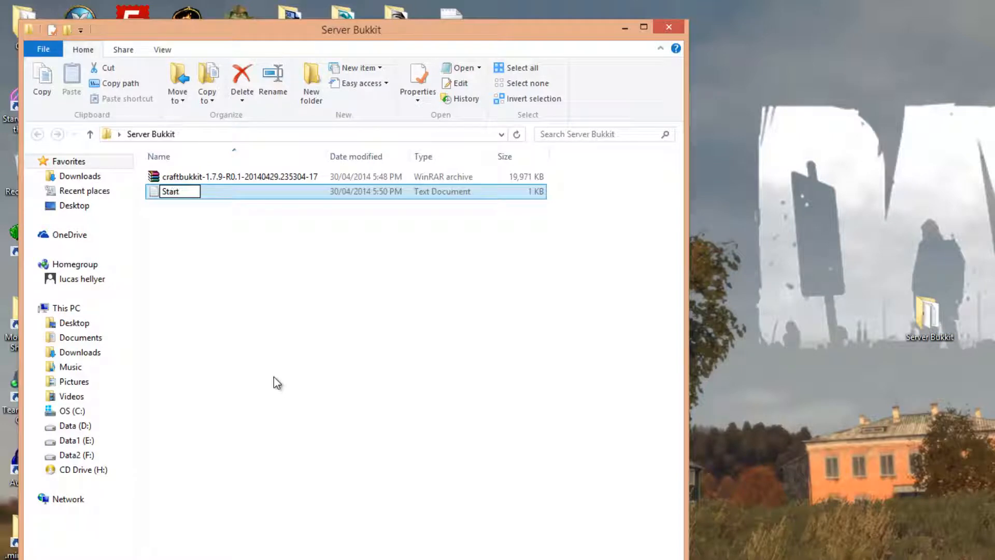
type(".bat")
key("Return")
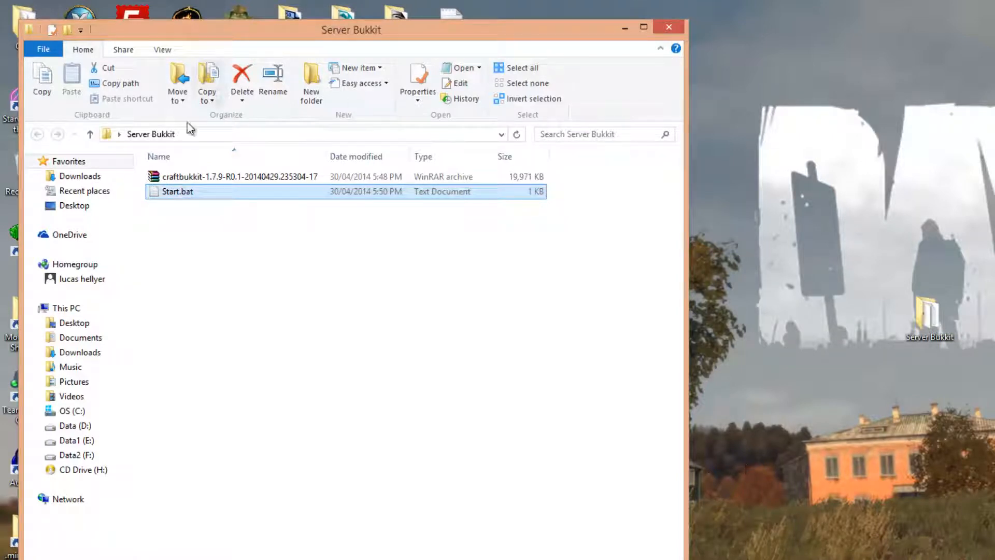
right_click(189, 191)
left_click(228, 543)
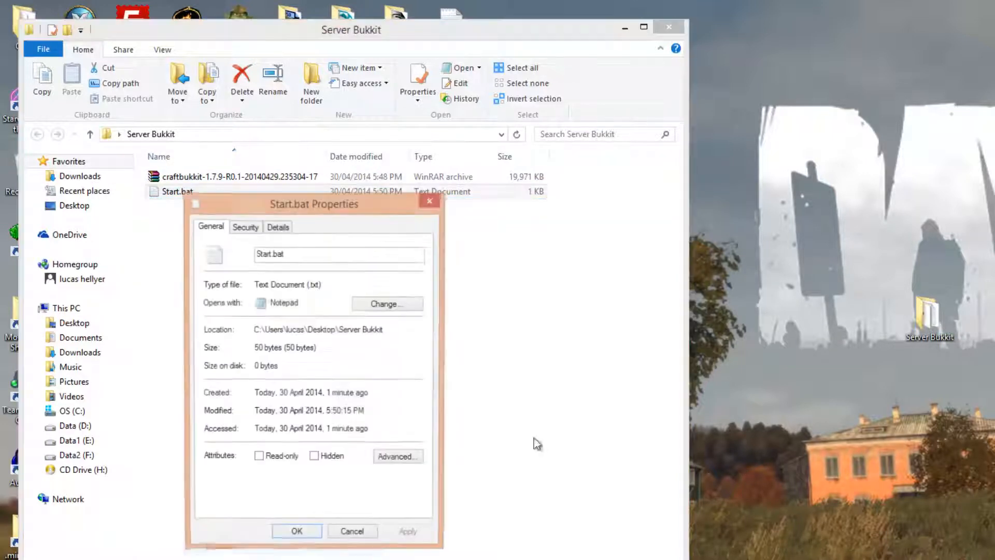
left_click(389, 305)
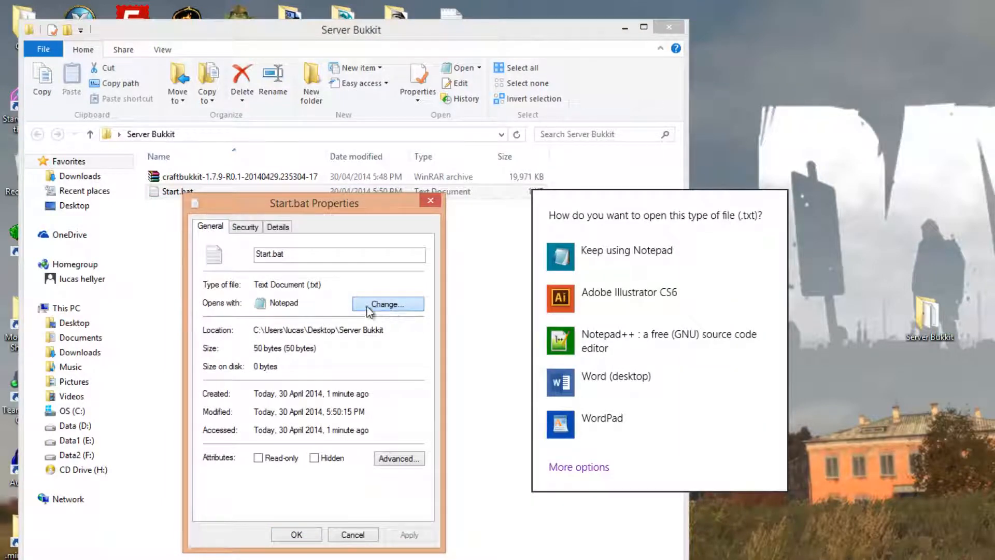
key("Escape")
left_click(353, 534)
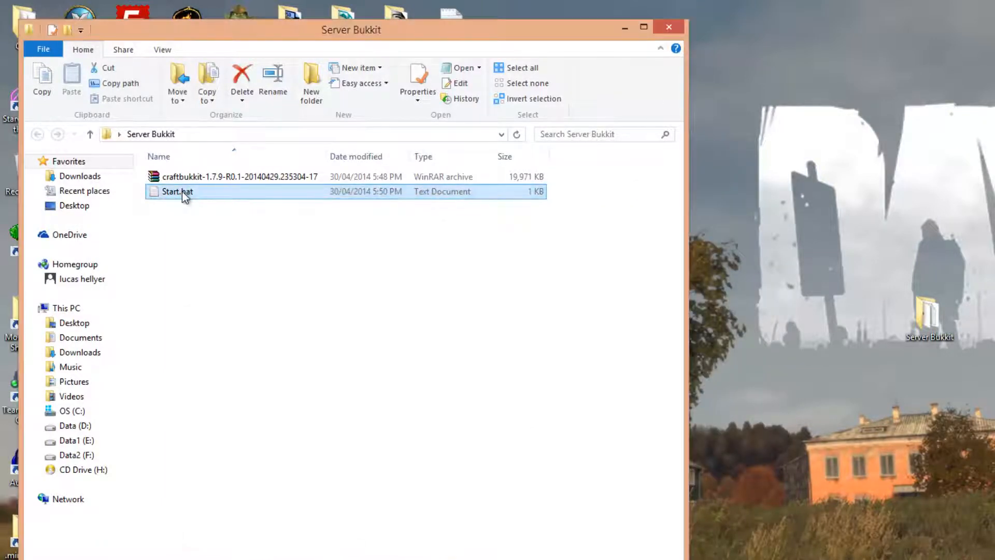
Open Start.bat in Notepad and bring up its Save As dialog
double_click(182, 191)
left_click(652, 289)
left_click(672, 348)
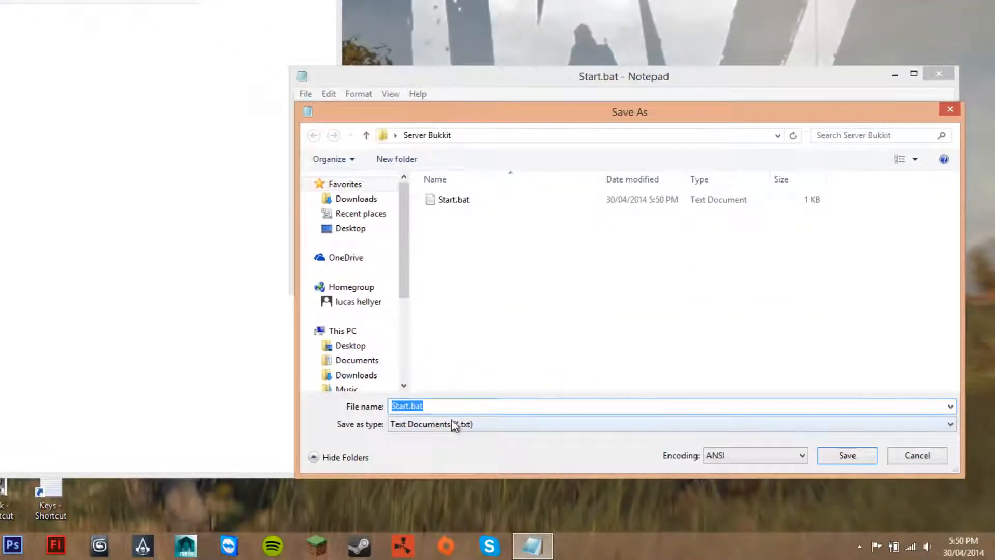
Try to save the script as Start.bat with the file type All Files
left_click(672, 544)
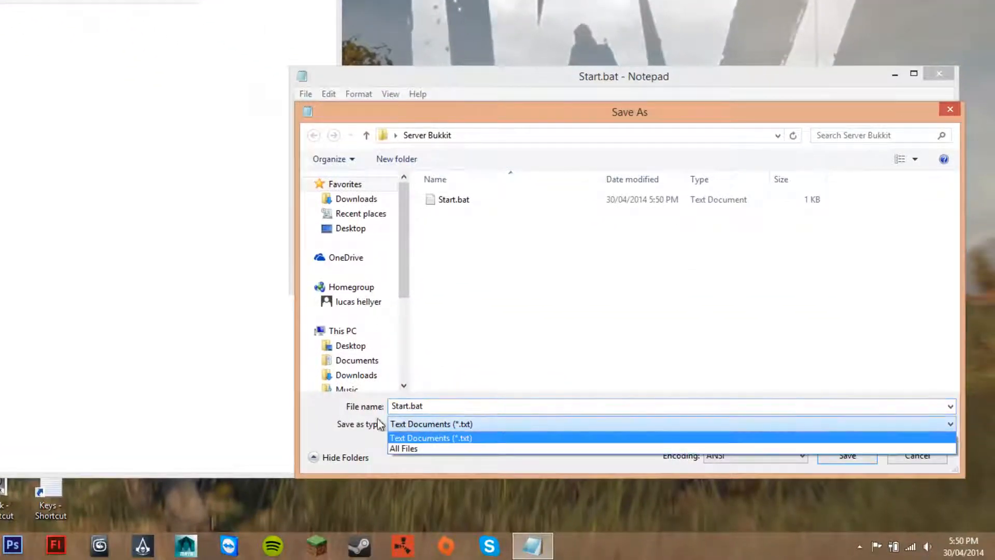
left_click(407, 422)
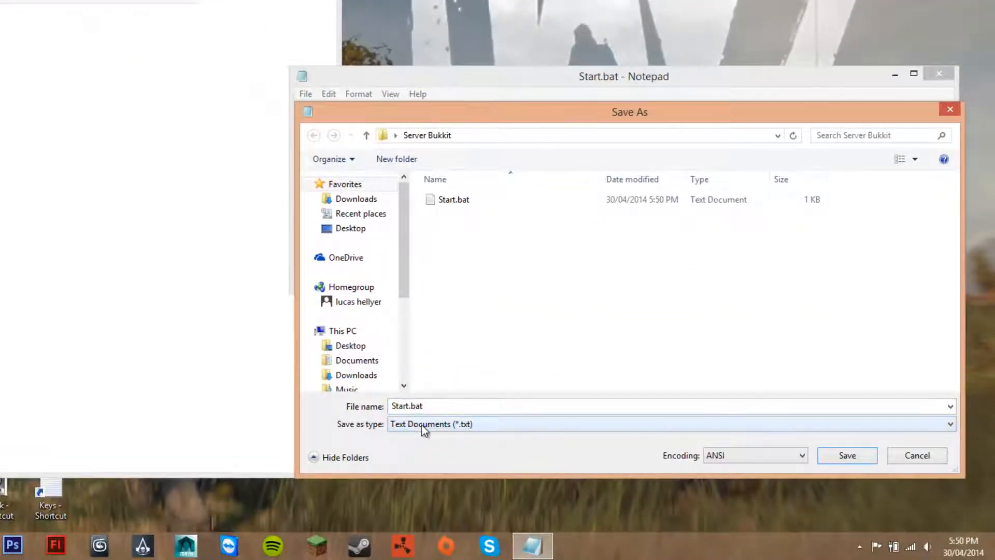
left_click(421, 424)
left_click(575, 445)
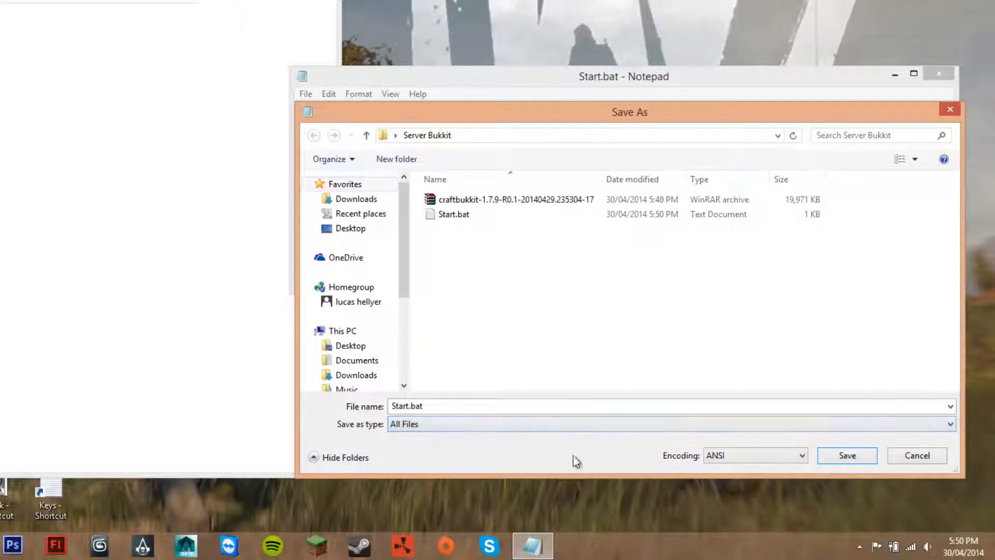
left_click(848, 455)
left_click(357, 176)
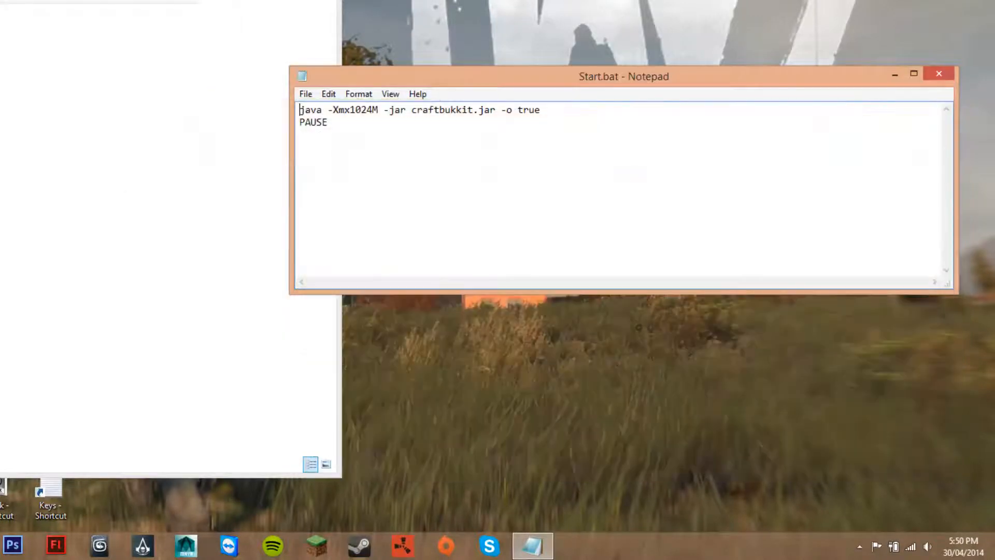
left_click(939, 74)
Save the script under the name PG.bat in the Server Bukkit folder with the file type All Files
left_click(307, 95)
left_click(325, 158)
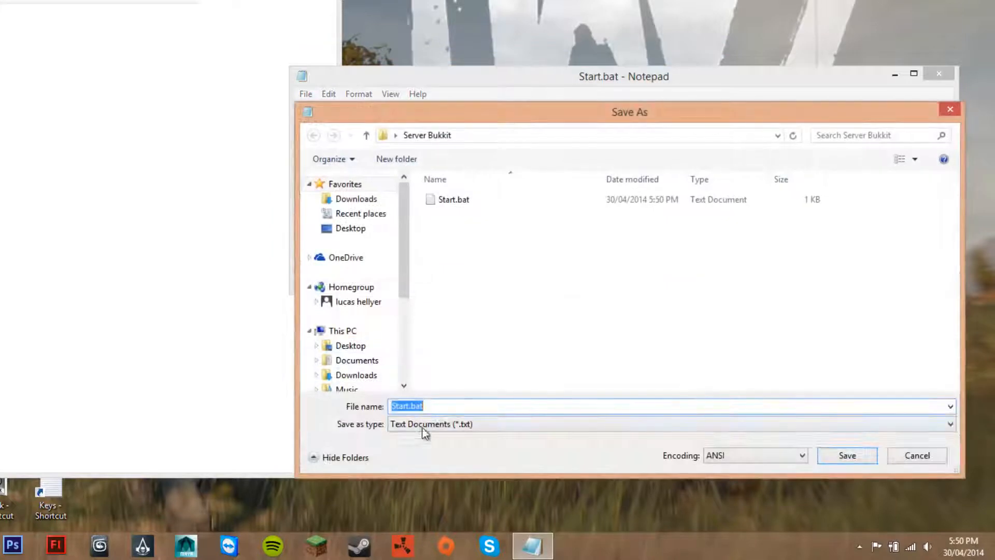
left_click(420, 424)
left_click(415, 446)
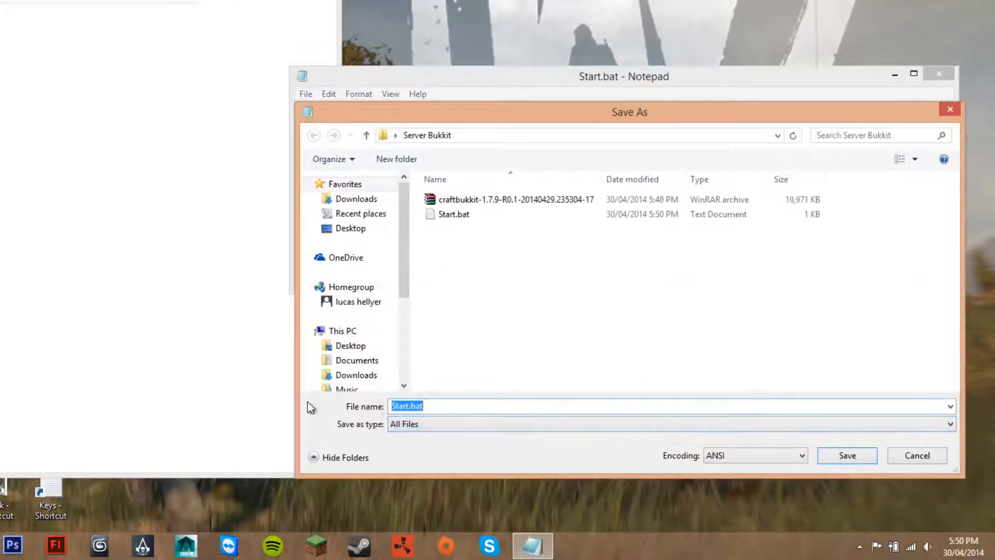
left_click(414, 407)
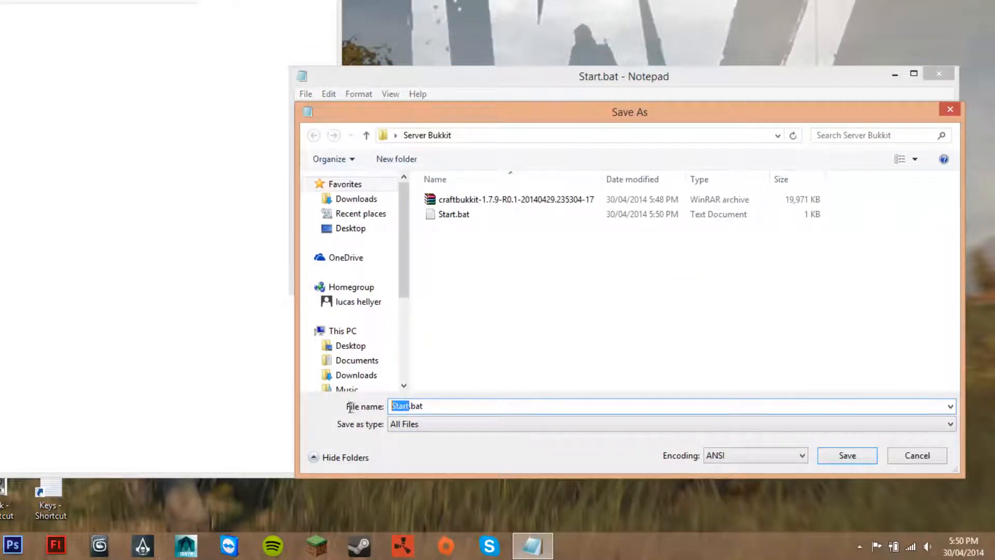
type("PG")
key("Return")
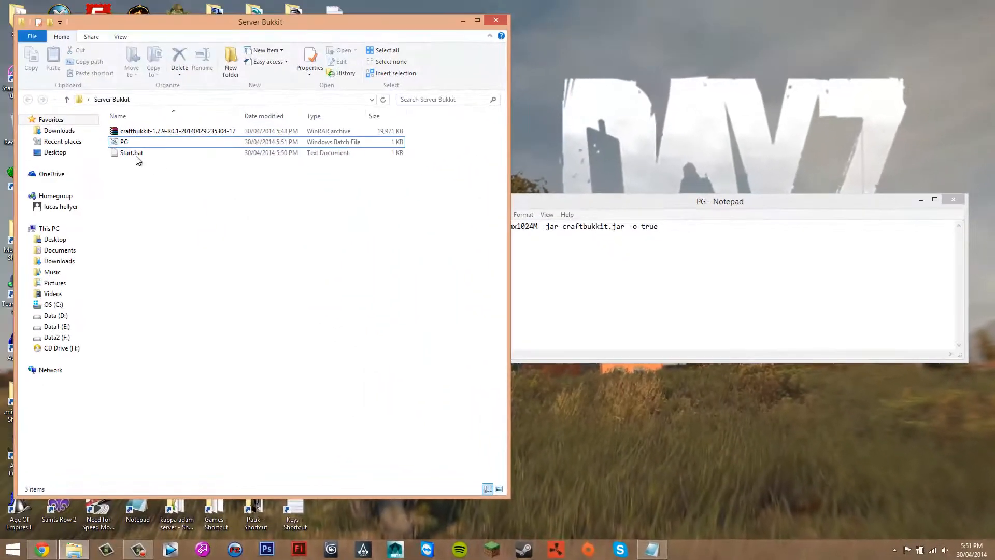
Delete the Start.bat text document from the Server Bukkit folder
left_click(131, 154)
right_click(130, 154)
left_click(155, 390)
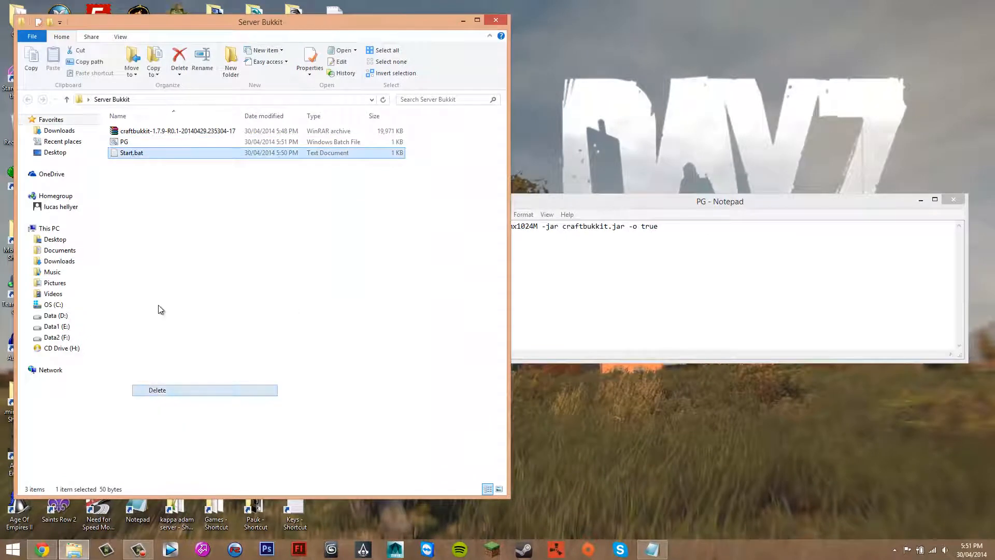
Close the PG Notepad window, run the PG batch file and move its console window clear of the file list
left_click(123, 143)
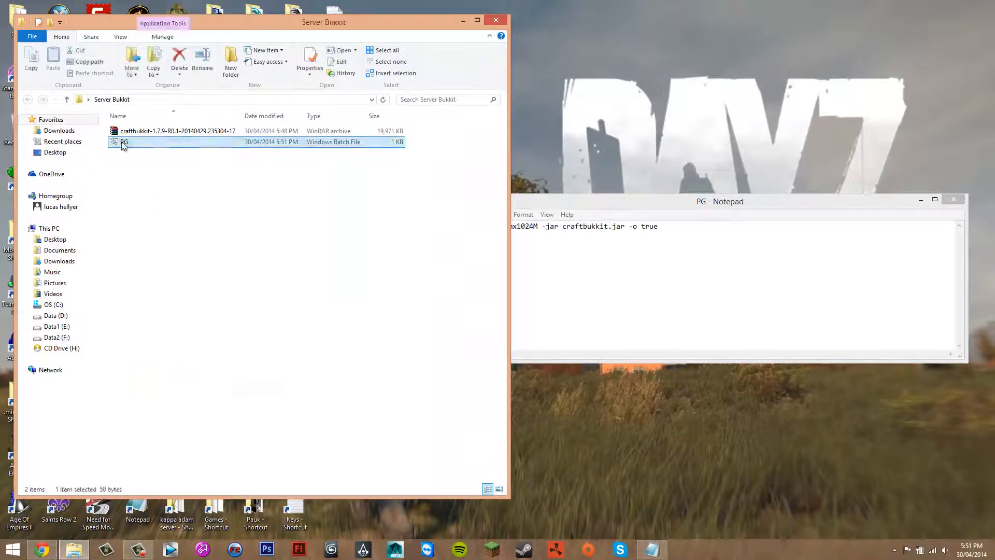
left_click(889, 198)
left_click(954, 200)
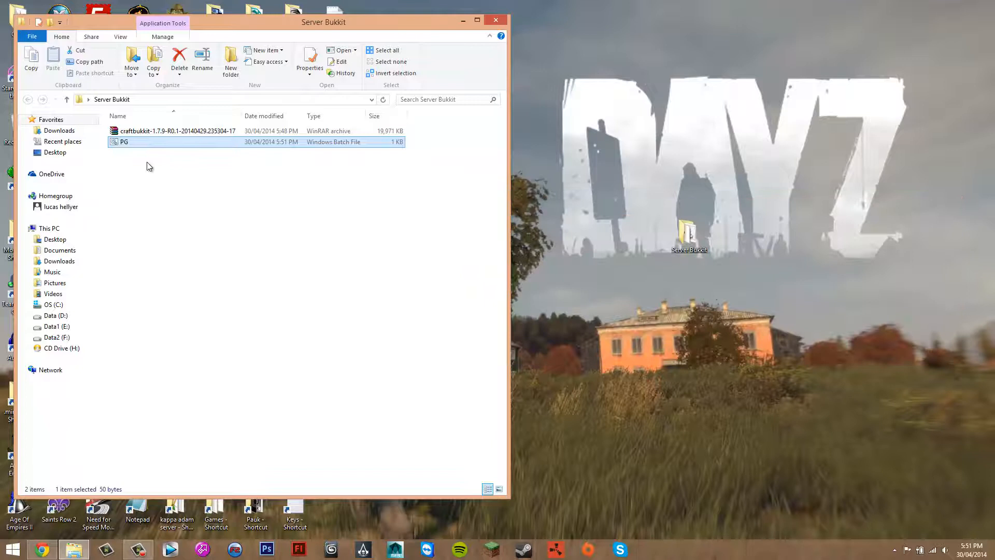
double_click(127, 143)
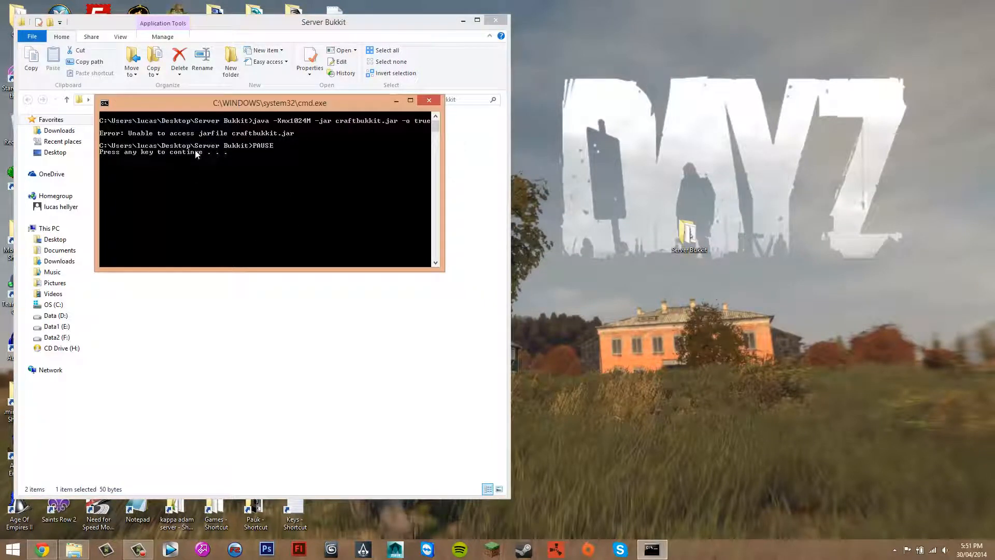
left_click_drag(186, 112, 338, 186)
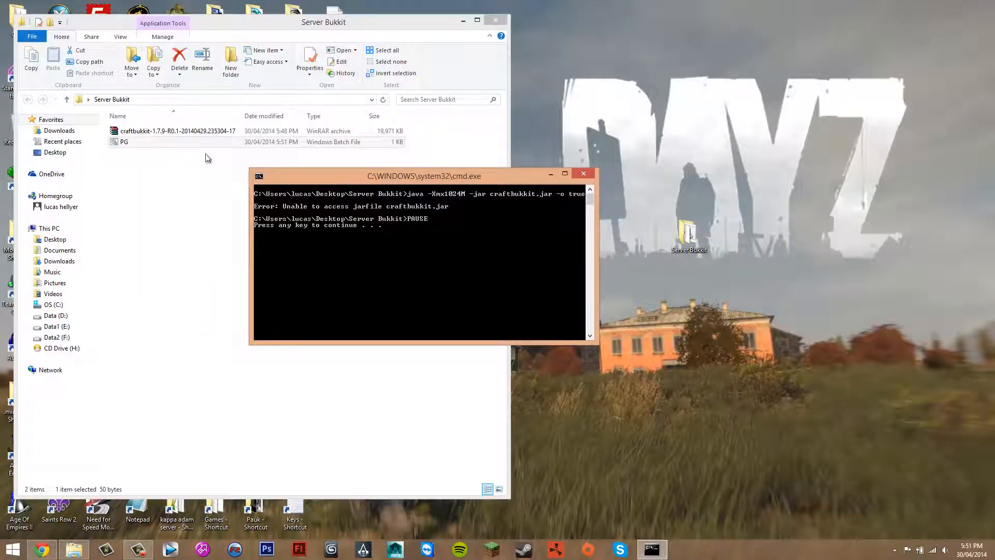
Return to the PG console window and end its pause so that it closes
left_click(102, 150)
right_click(116, 143)
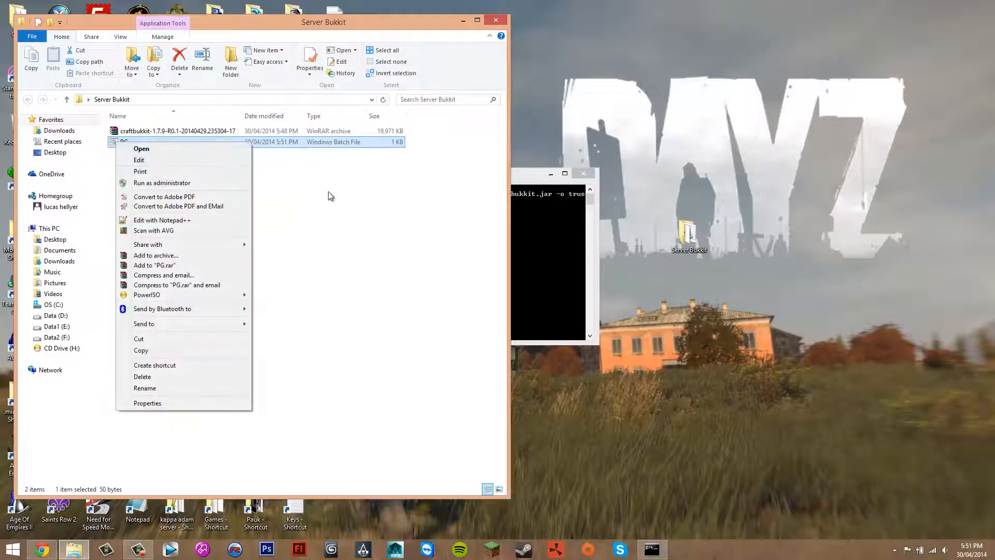
left_click(328, 196)
left_click(126, 147)
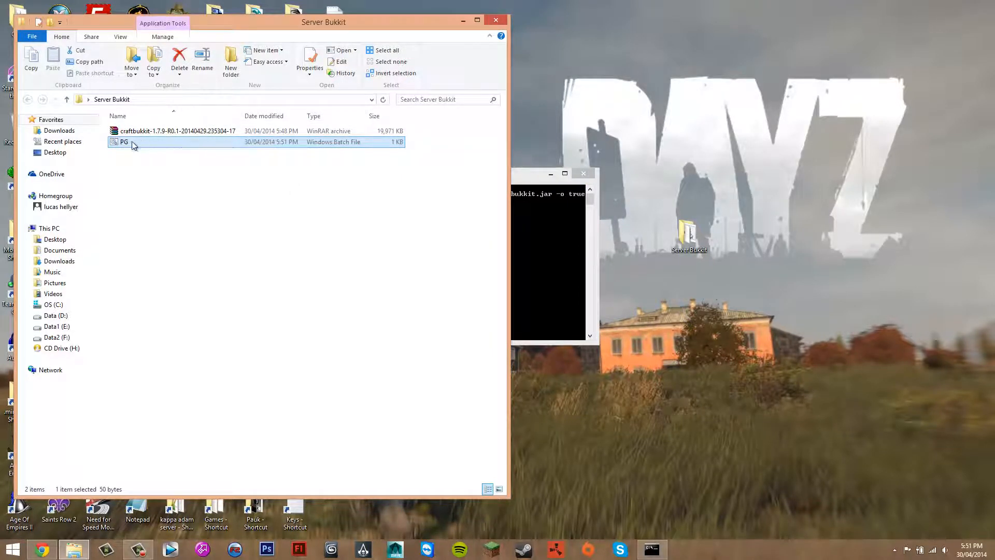
left_click(555, 218)
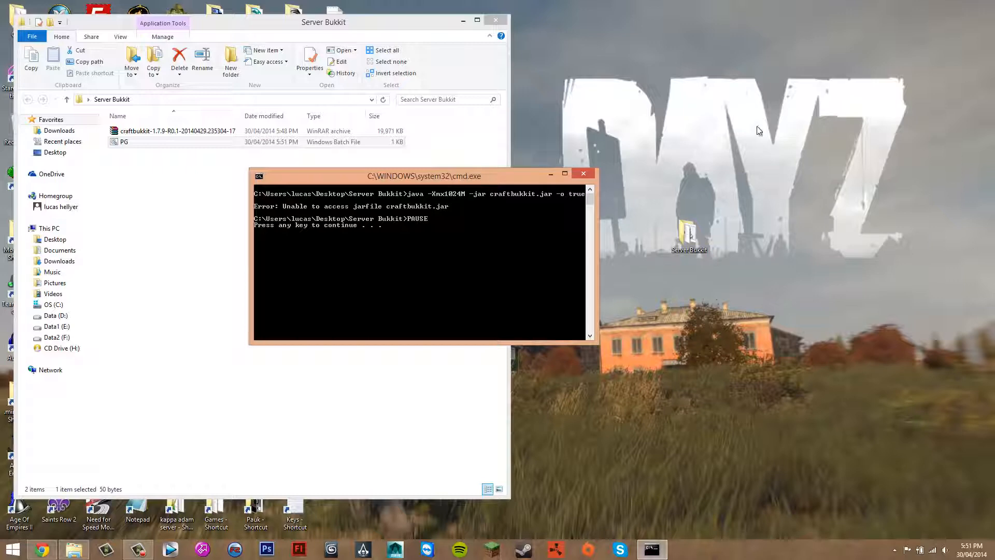
left_click_drag(400, 183, 397, 136)
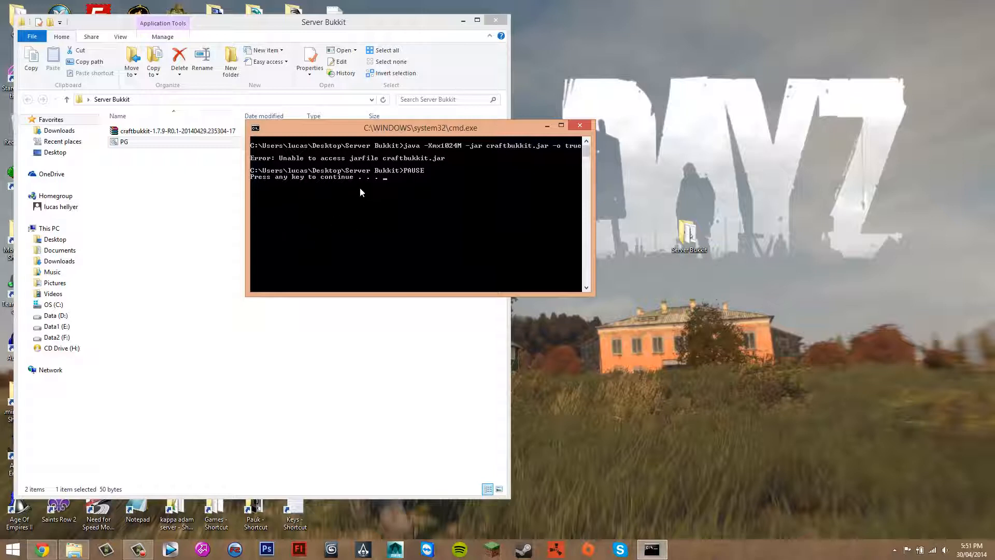
key("Return")
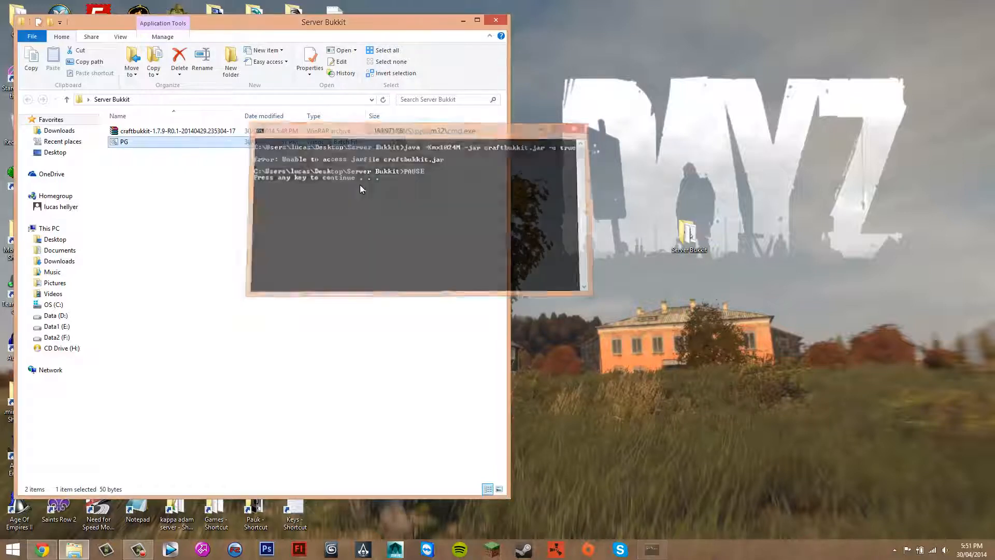
Open the PG batch file for editing in Notepad and delete all of its text
right_click(125, 143)
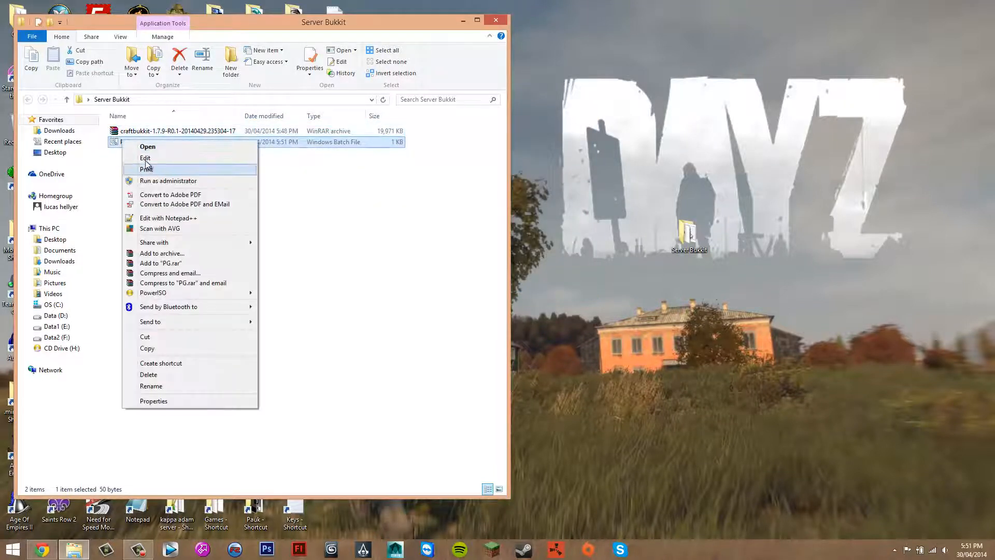
left_click(142, 157)
key("ctrl+a")
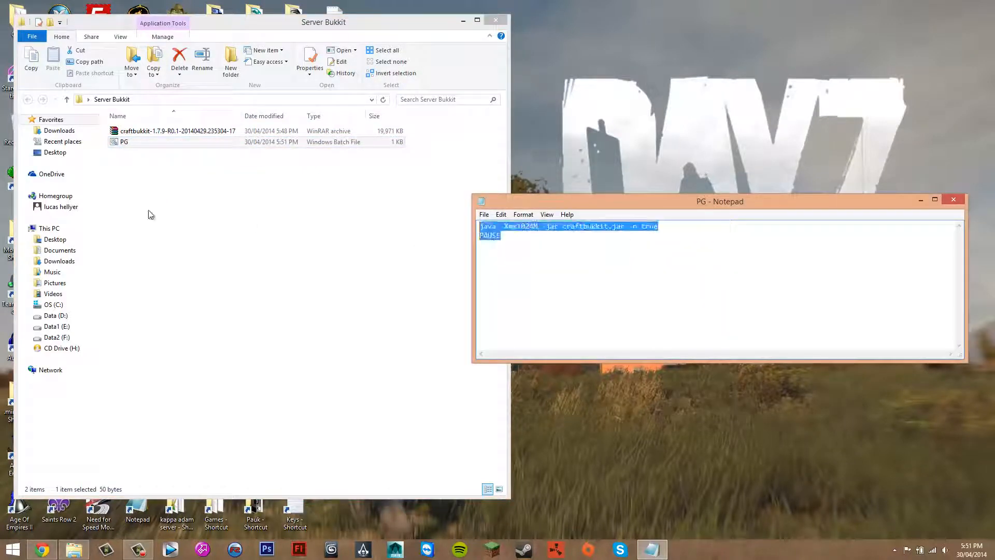
key("BackSpace")
left_click(49, 551)
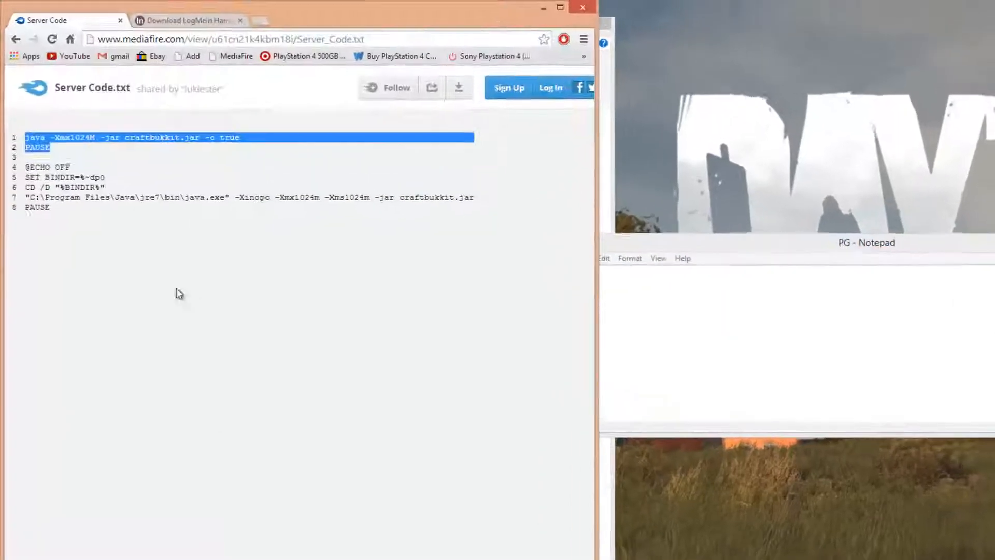
left_click(92, 186)
left_click_drag(64, 260, 35, 210)
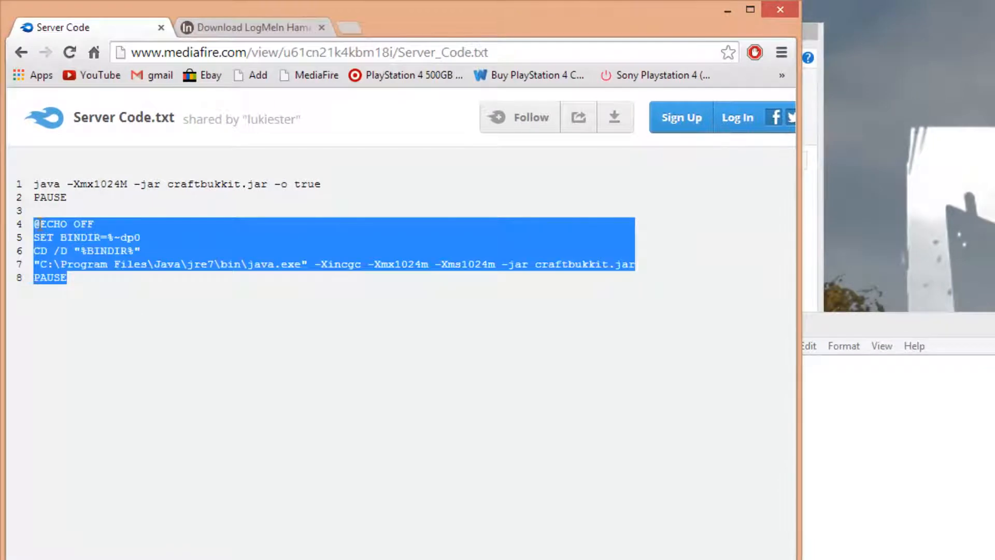
right_click(37, 228)
left_click(57, 233)
left_click(825, 355)
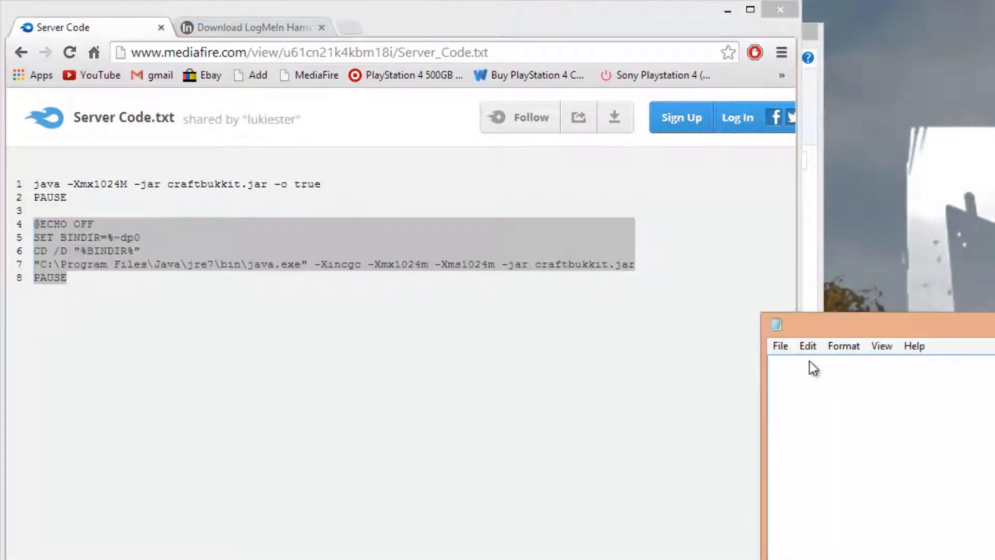
Paste the copied server code into the empty PG document and minimize Chrome
right_click(813, 367)
left_click(856, 430)
left_click(728, 11)
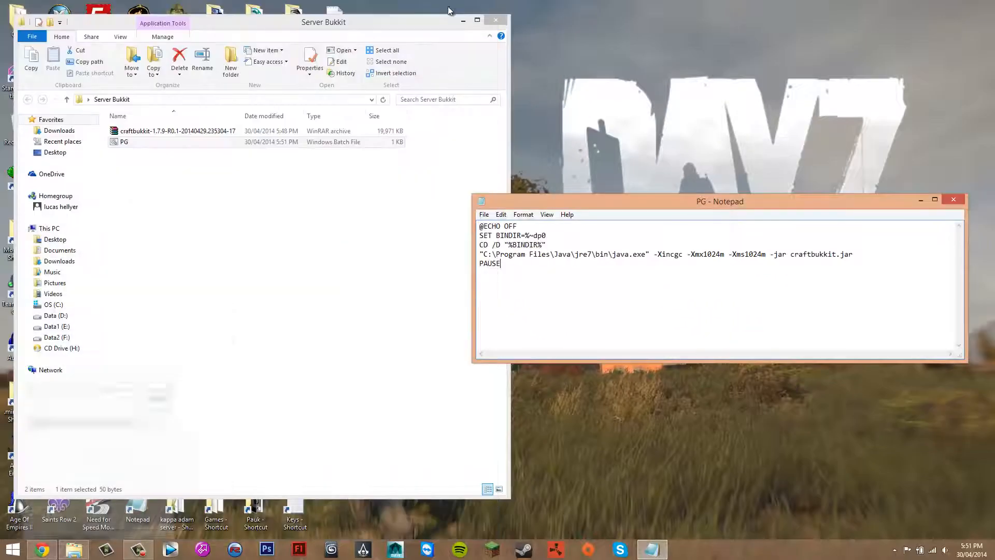
left_click(450, 11)
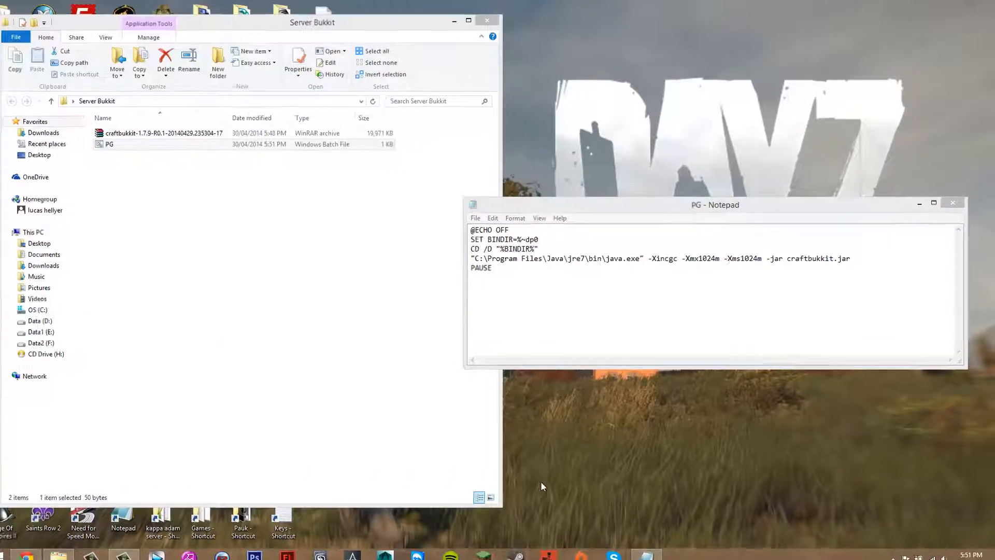
Search the computer for "java" and open the file location of the java program
key("super")
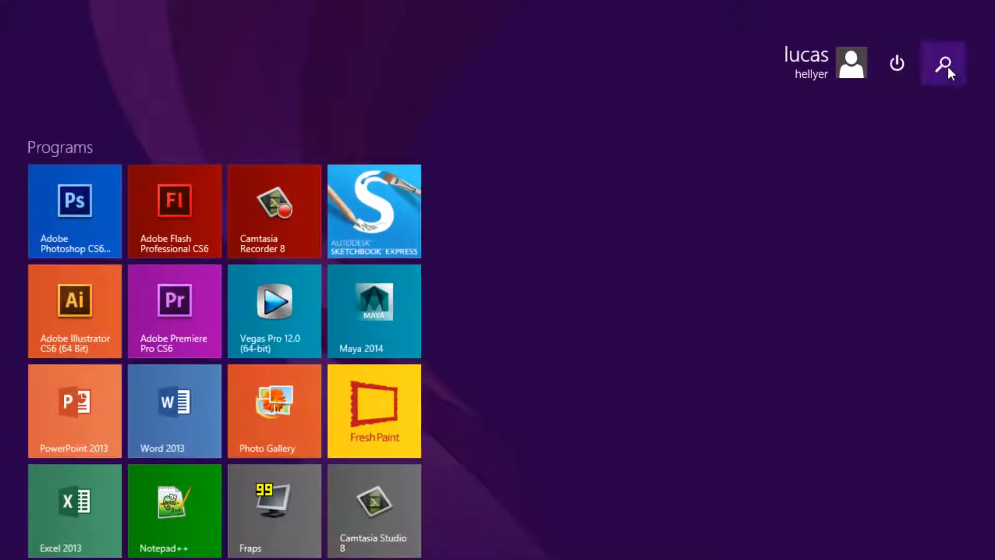
left_click(946, 64)
type("java")
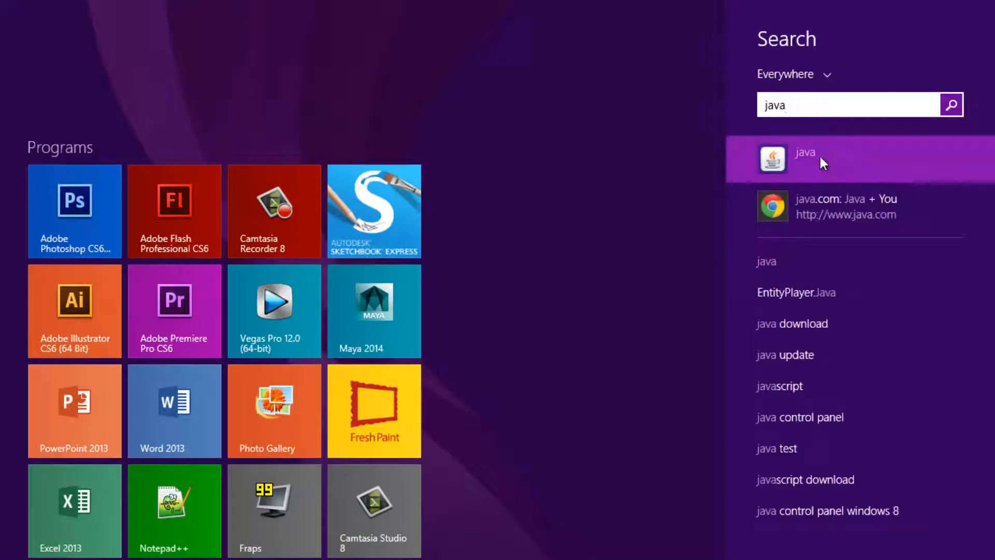
right_click(798, 150)
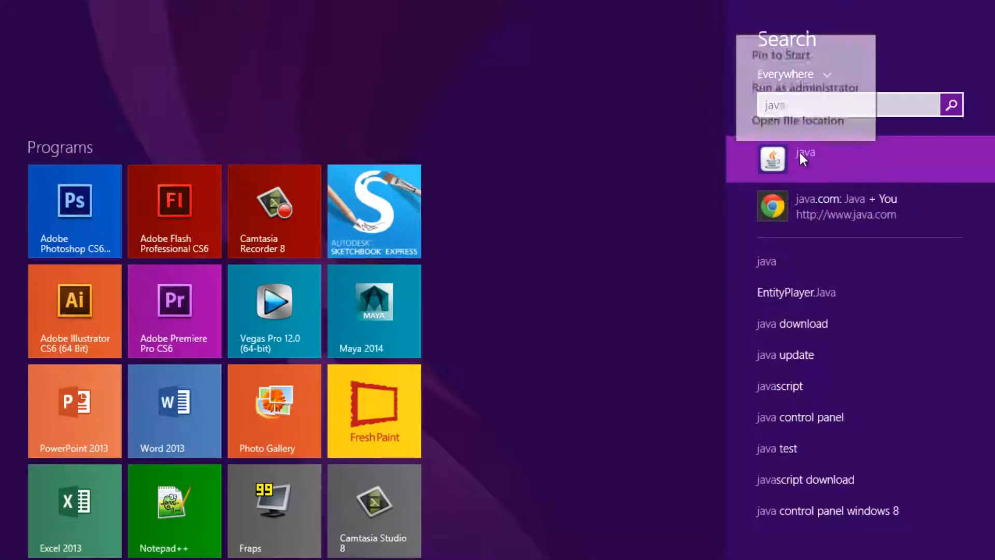
left_click(765, 123)
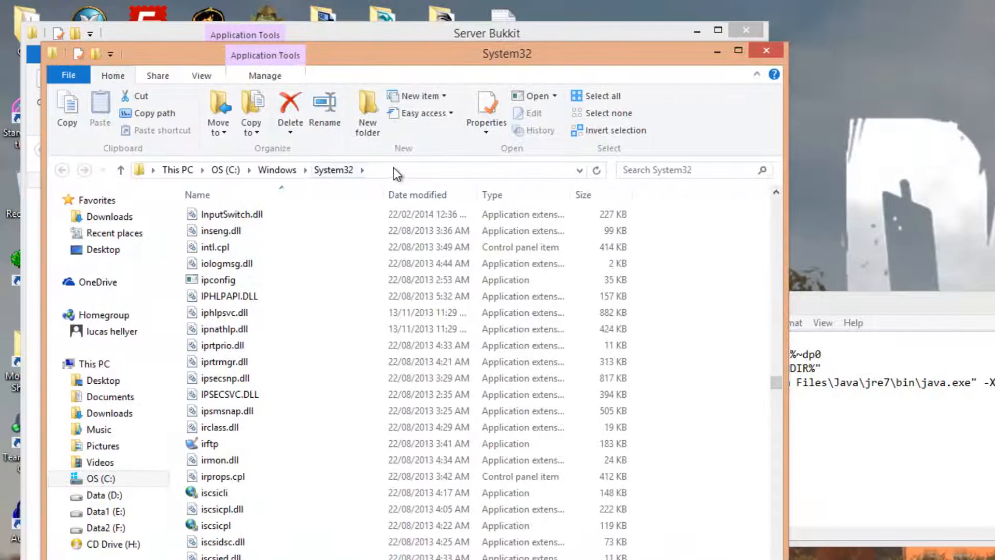
Copy the folder path C:\Windows\System32 and close the System32 window
left_click(383, 170)
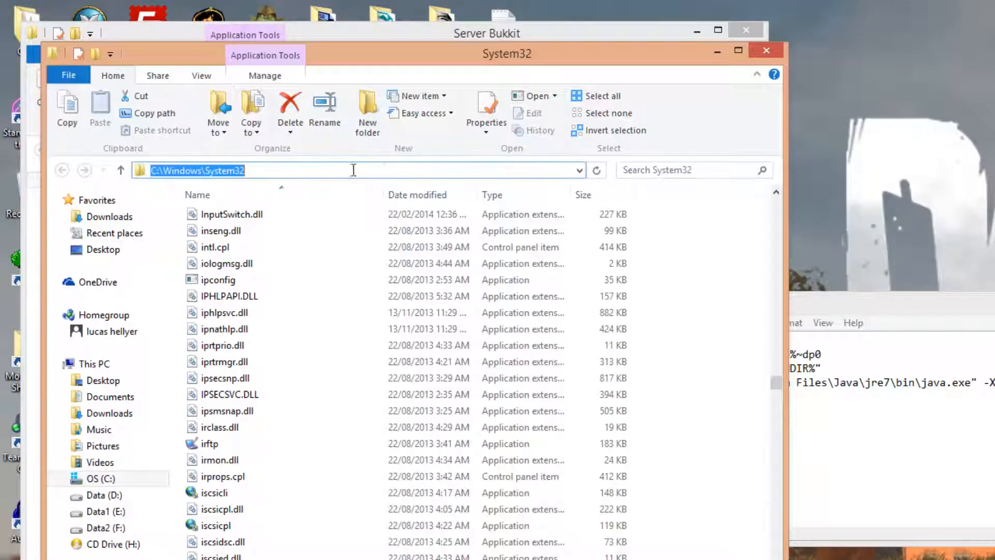
right_click(222, 173)
left_click(256, 216)
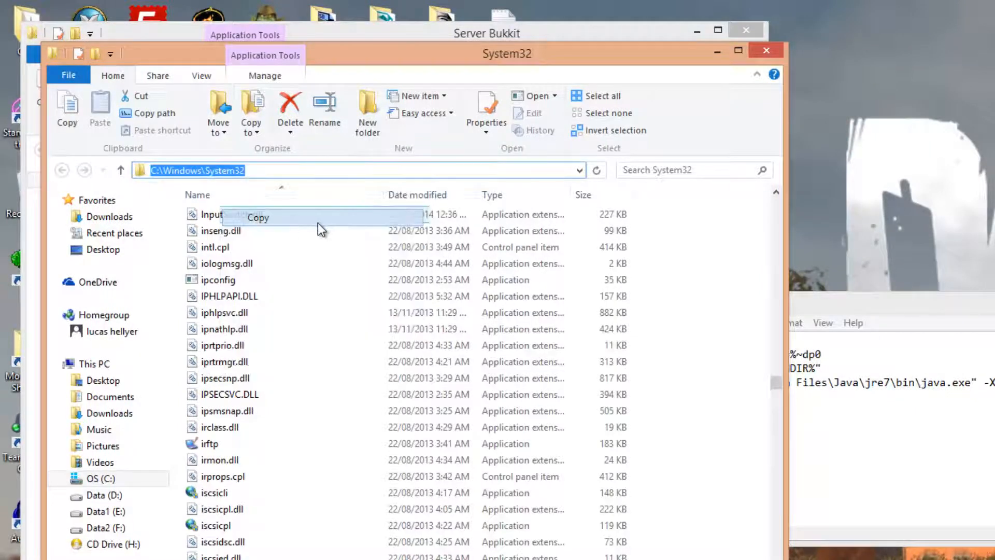
left_click(767, 51)
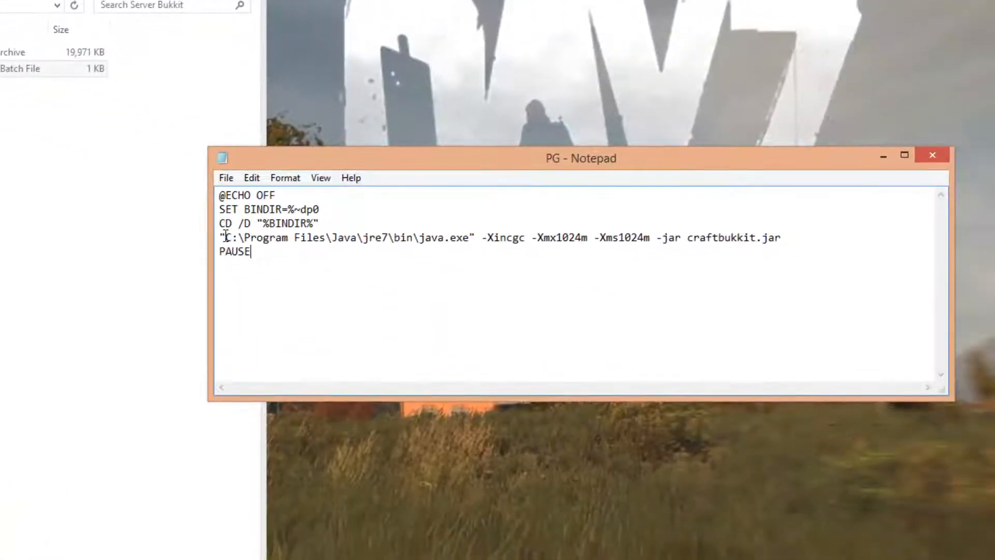
Replace the path "C:\Program Files\Java\jre7\bin" before java.exe in the PG script with the copied C:\Windows\System32
left_click_drag(226, 237, 414, 240)
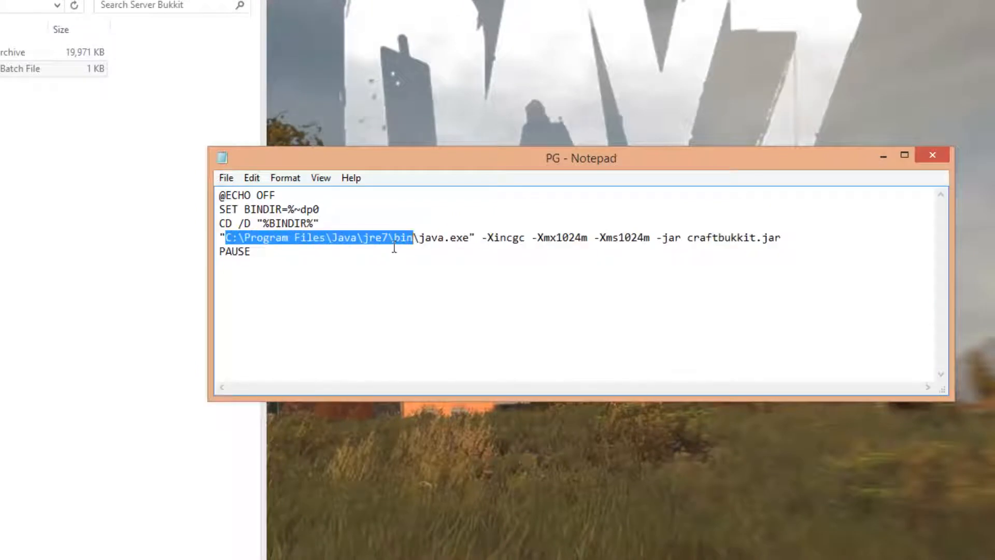
right_click(315, 240)
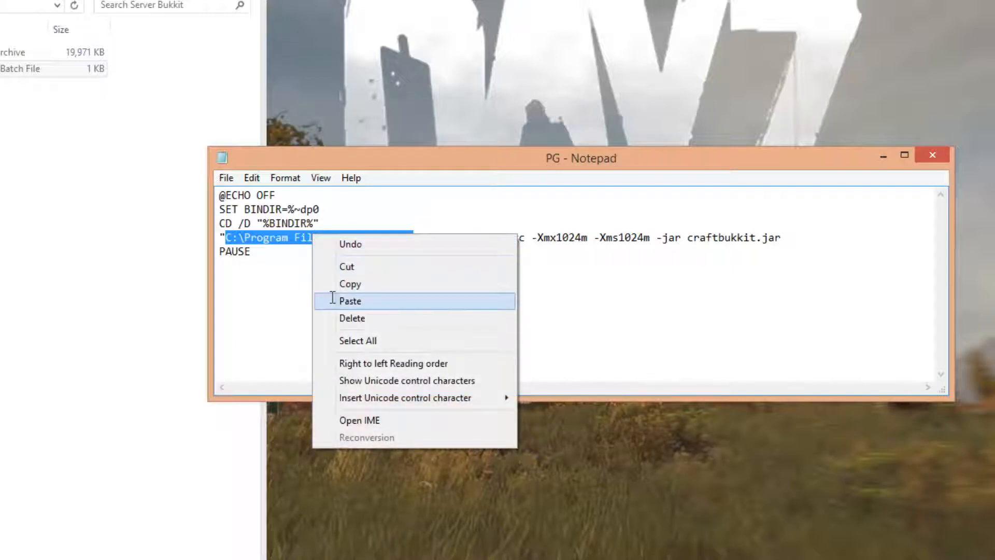
left_click(324, 297)
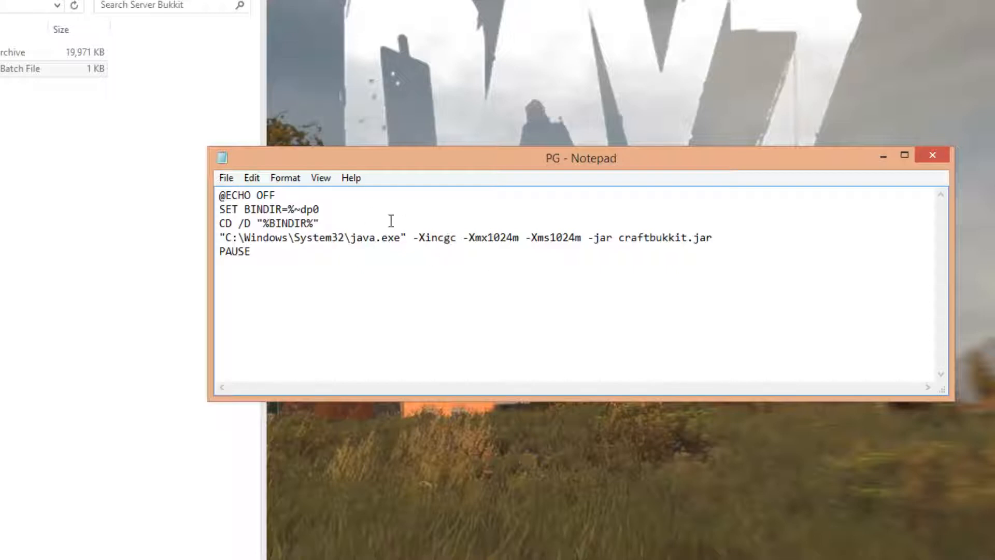
Try an -Xmx memory value of 10000m in the script's java line and undo the change
left_click_drag(488, 239, 519, 240)
left_click(519, 240)
left_click_drag(489, 239, 507, 239)
type("10000")
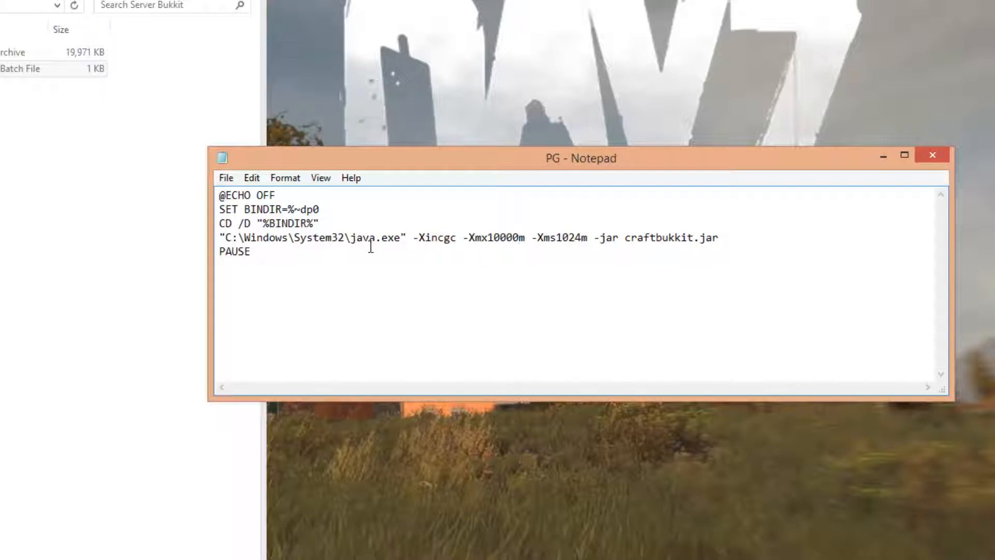
left_click(244, 178)
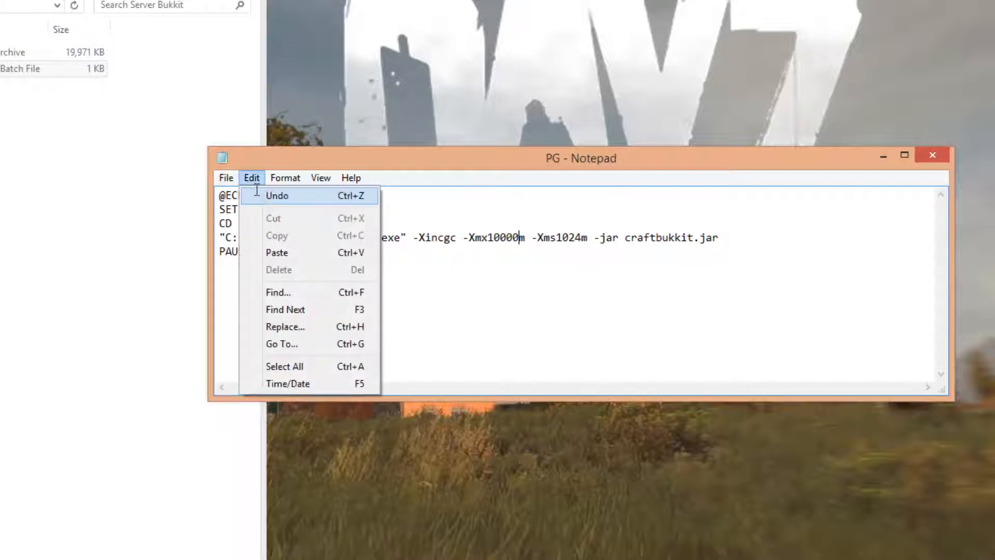
left_click(251, 196)
left_click(545, 210)
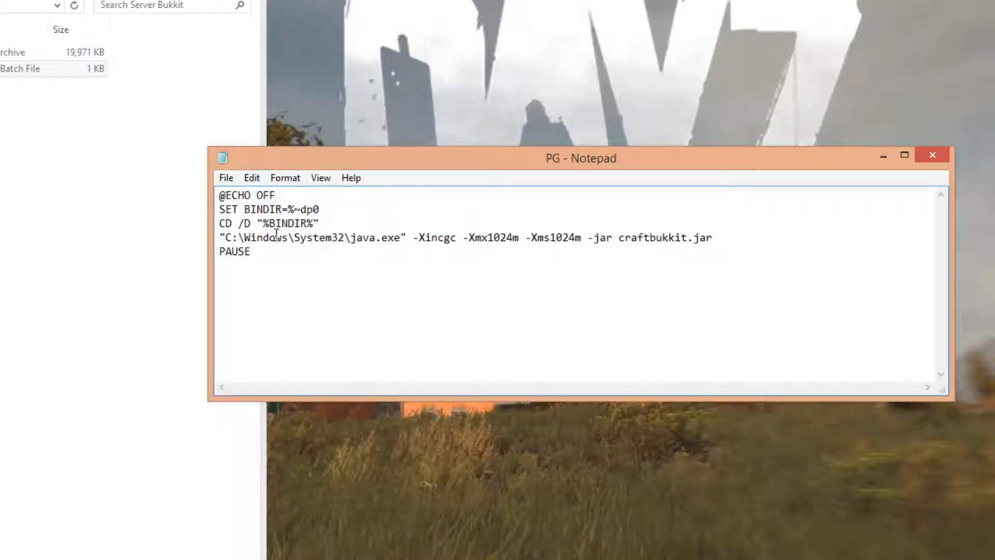
Save and close the PG batch file, and test-run it, ending the pause in its console
left_click(483, 246)
left_click(228, 178)
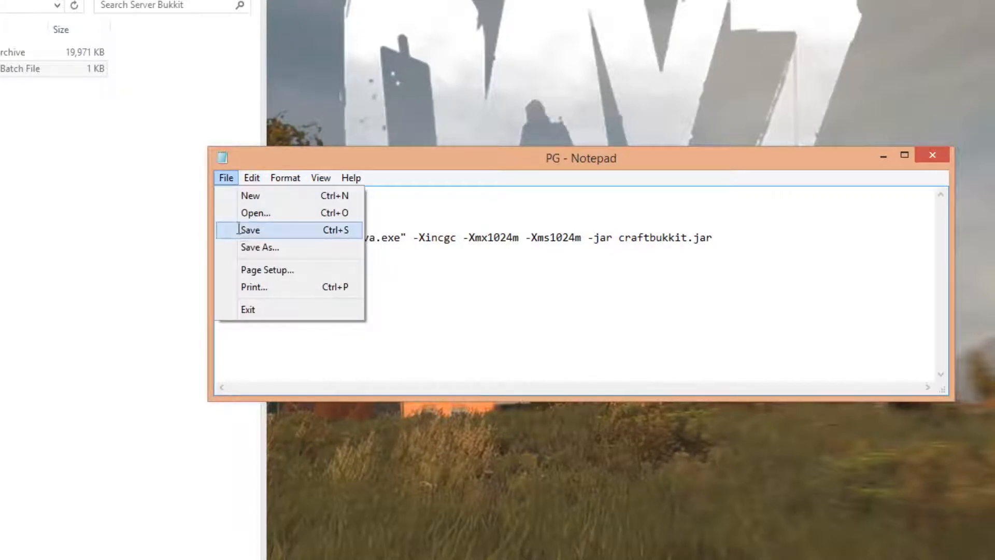
left_click(239, 229)
left_click(932, 155)
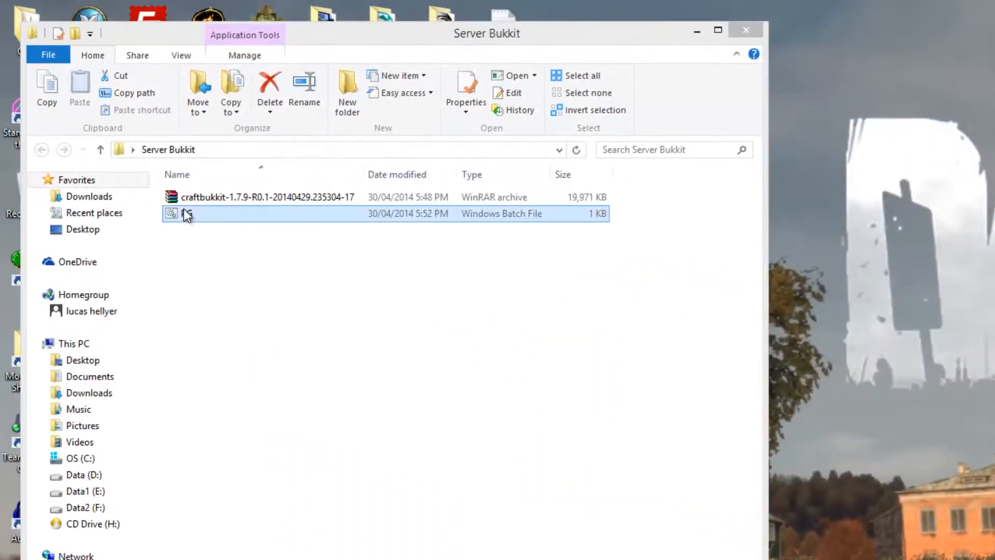
double_click(184, 209)
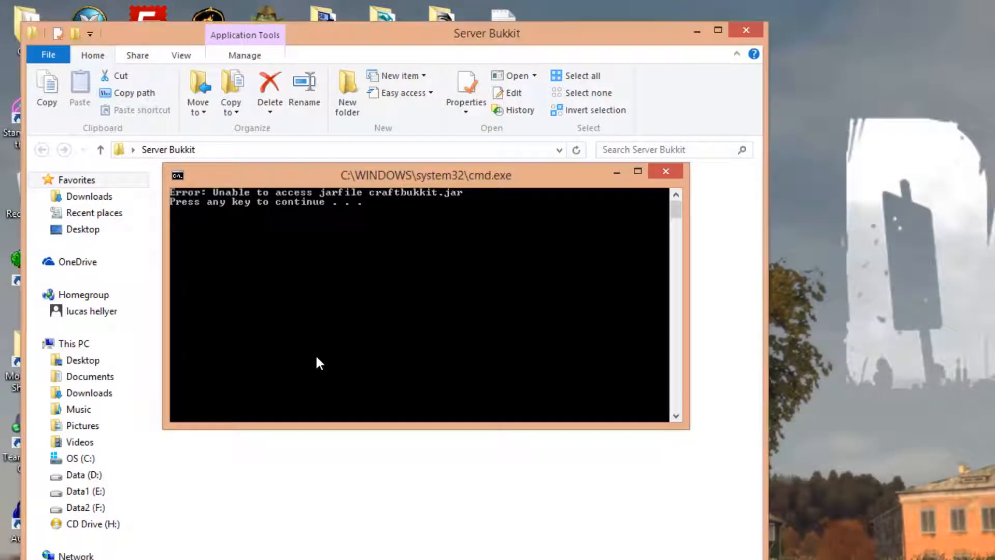
key("Return")
Rename the CraftBukkit 1.7.9 archive in the Server Bukkit folder to craftbukkit
right_click(201, 197)
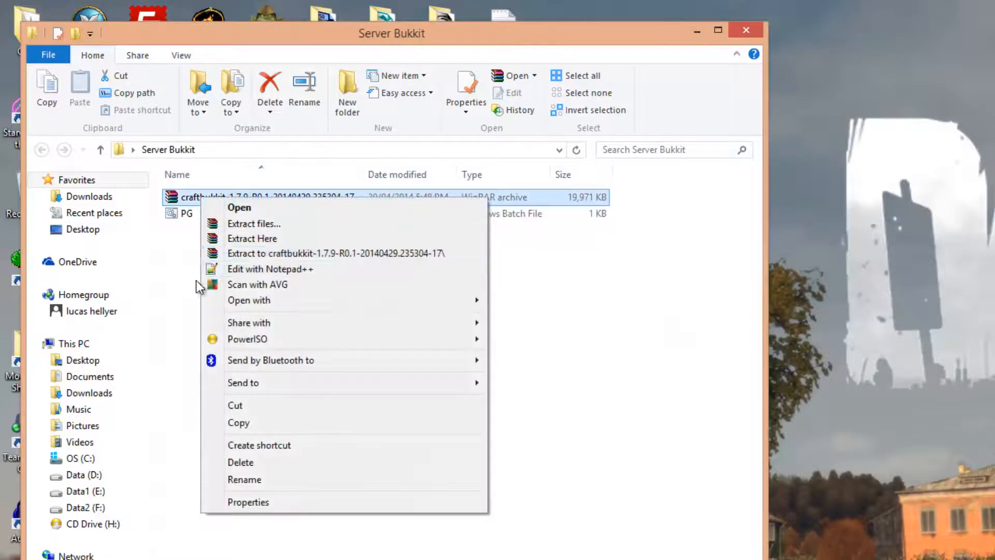
left_click(195, 280)
left_click(213, 197)
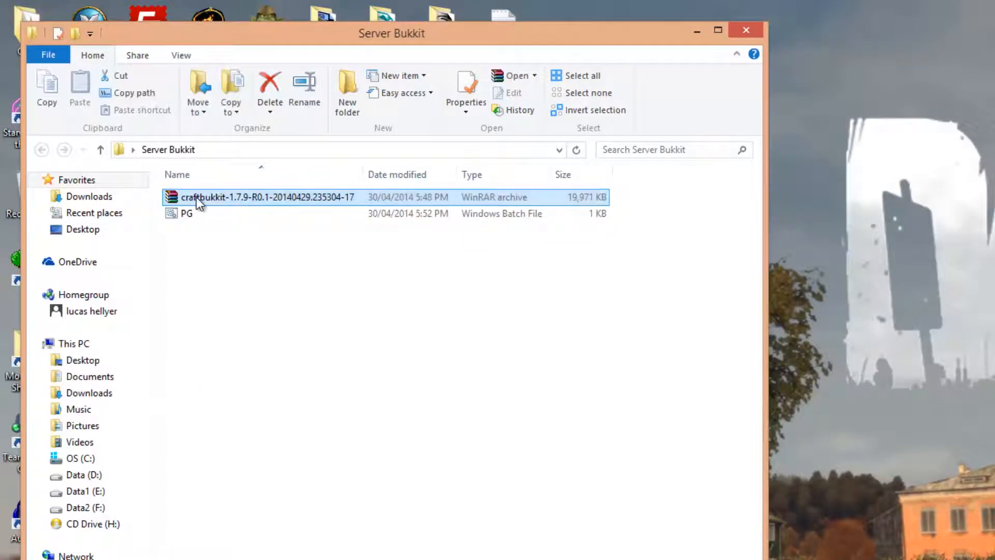
right_click(196, 197)
left_click(296, 490)
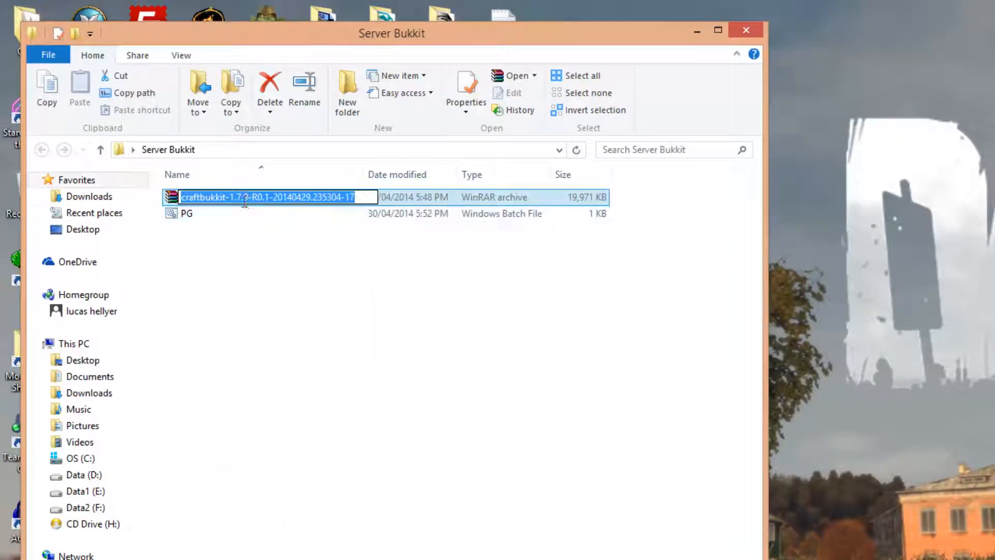
left_click(226, 197)
left_click_drag(225, 196, 400, 200)
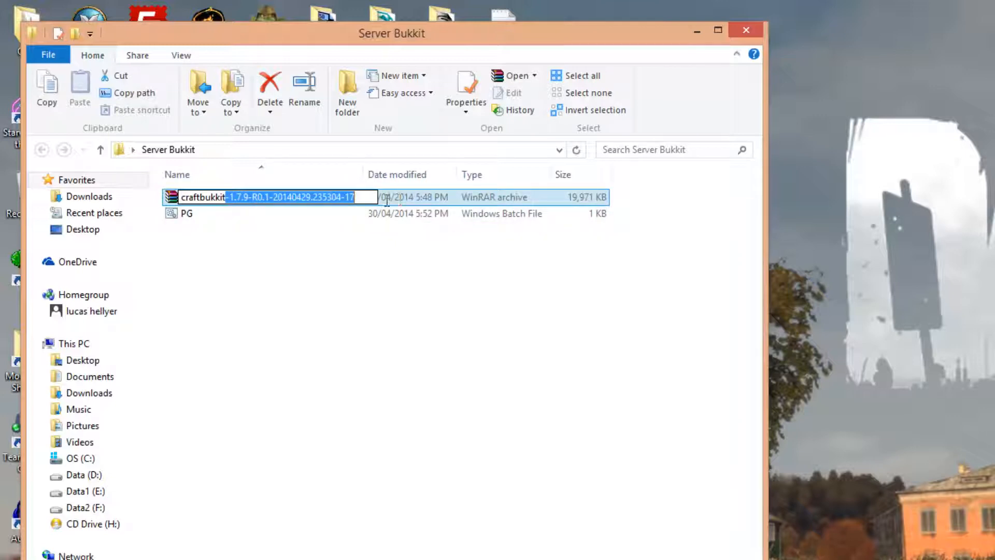
left_click(311, 197)
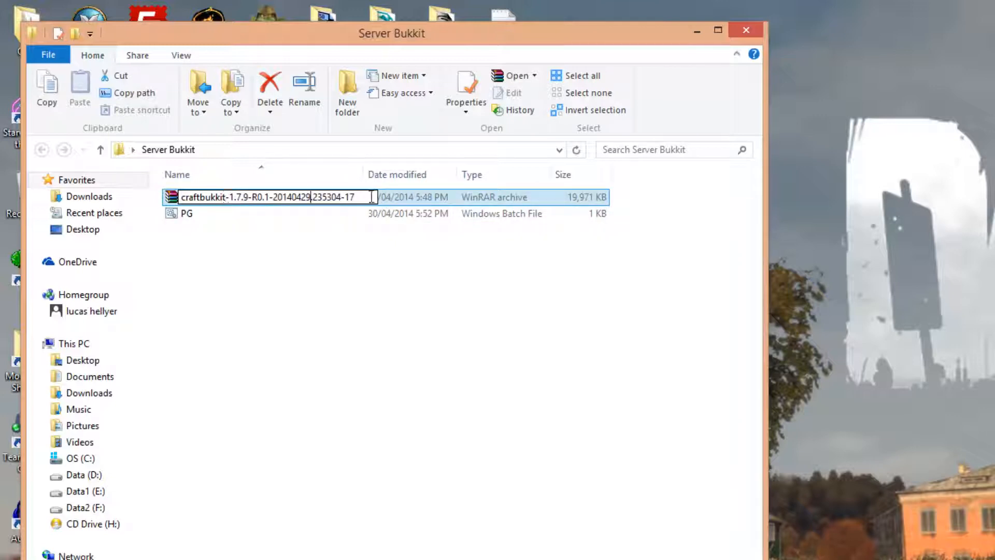
key("ctrl+a")
key("BackSpace")
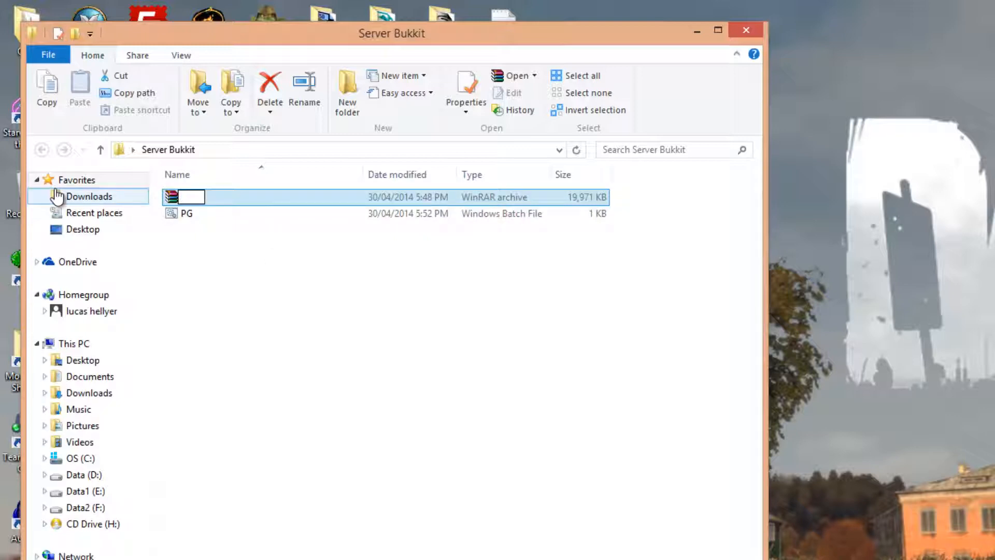
type("craftbukkit")
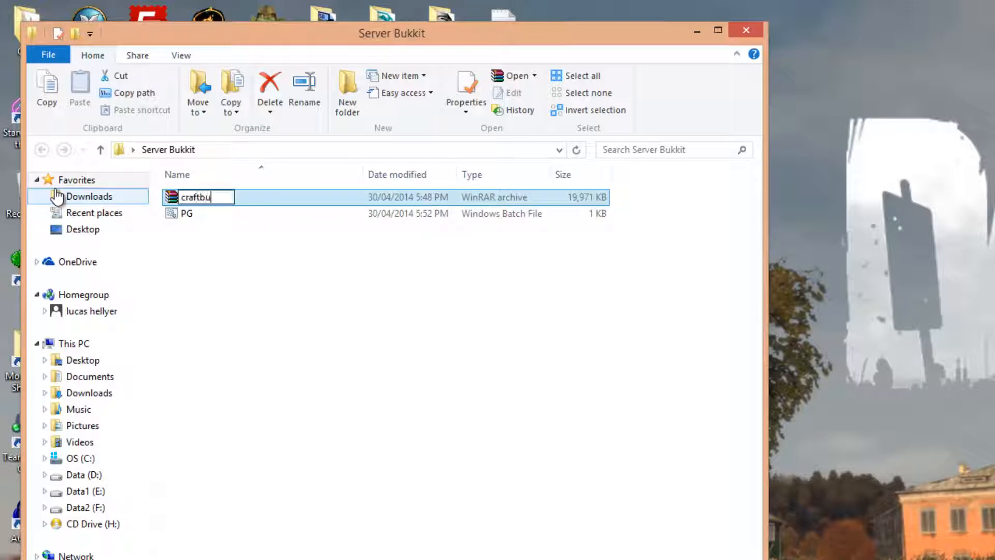
key("Return")
Open the PG batch file for editing and change the jar name in its java line to craftbukkit1.jar
right_click(196, 198)
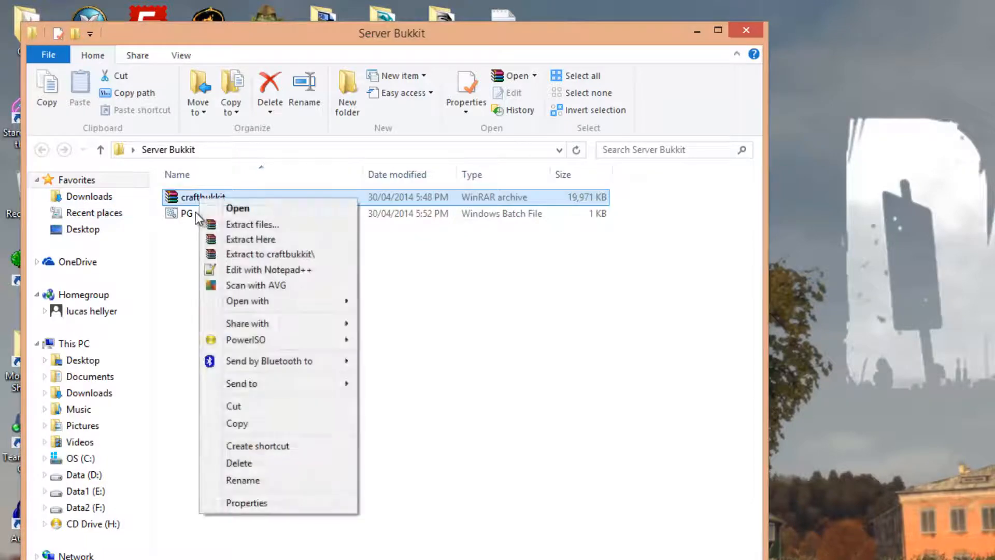
right_click(195, 210)
right_click(187, 217)
left_click(227, 243)
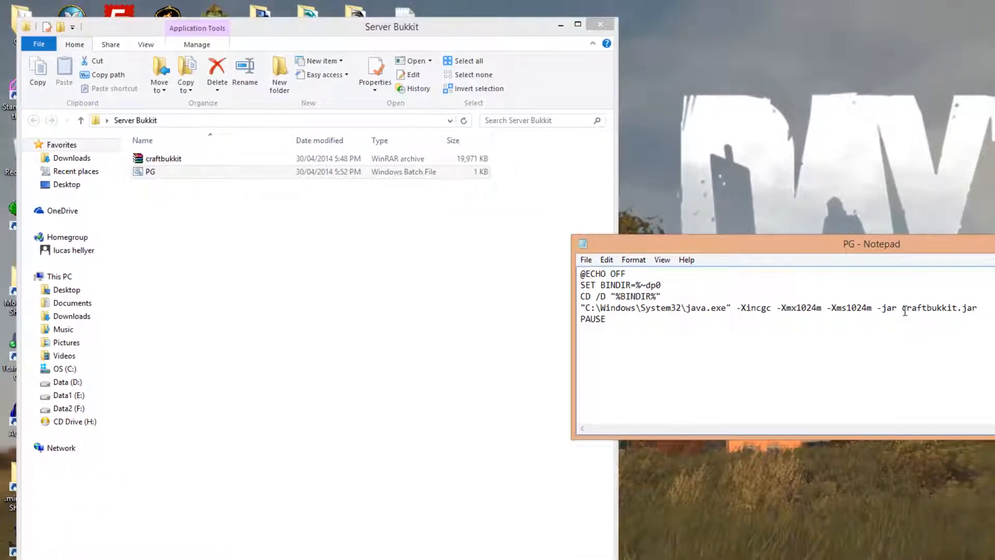
left_click_drag(905, 311, 977, 309)
left_click(963, 316)
type("1")
Save the edited PG batch file and run it again, ending the pause in its console
left_click(586, 260)
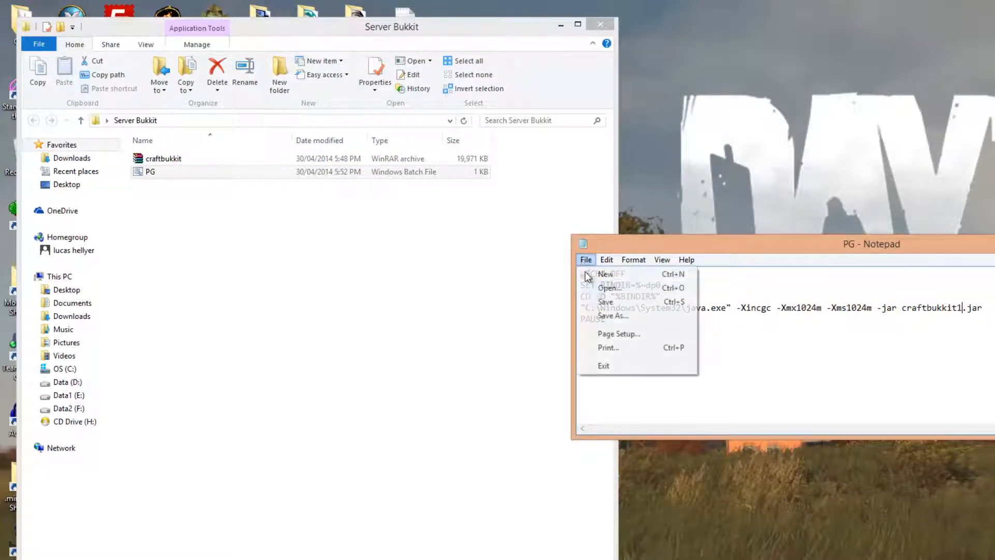
left_click(596, 300)
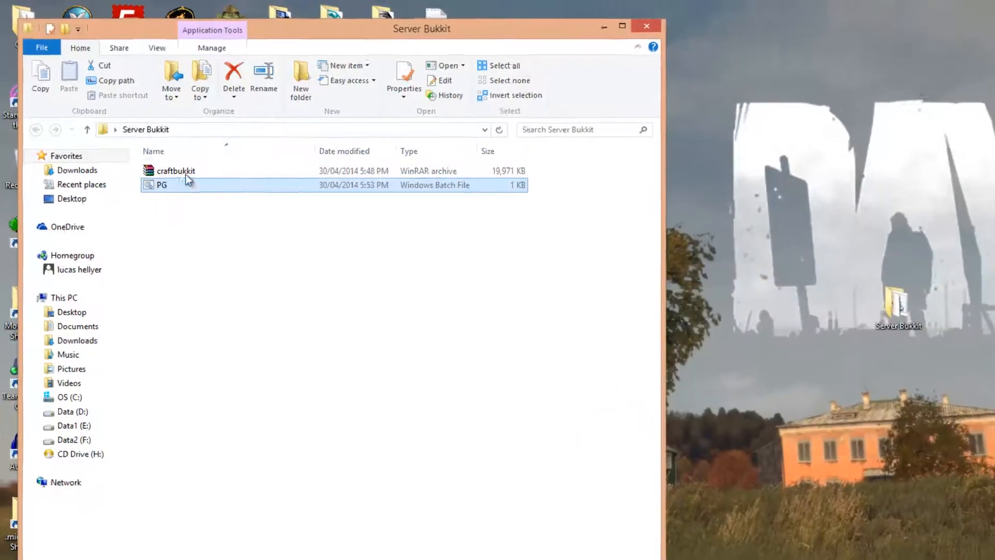
double_click(168, 171)
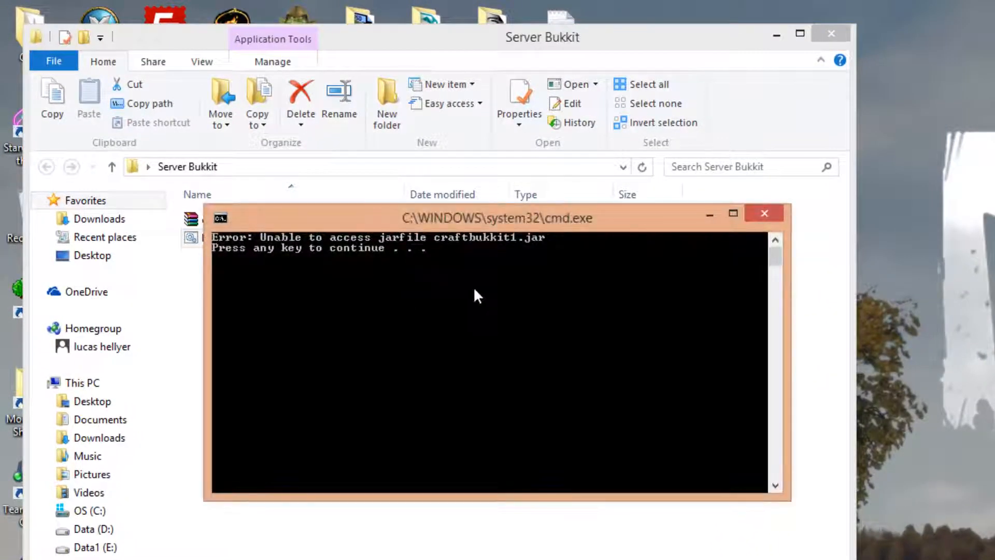
key("Return")
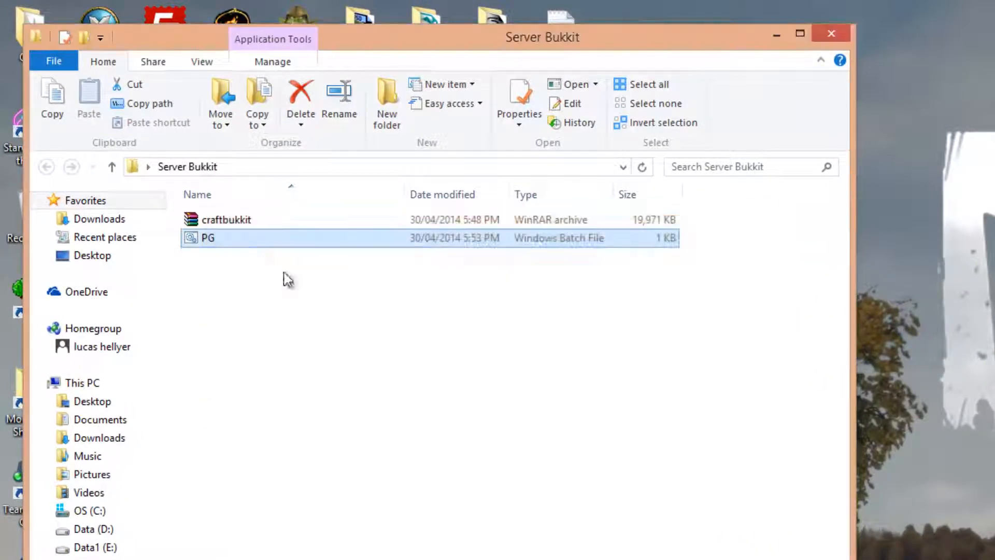
Rename the craftbukkit archive to craftbukkit1 to match the jar name in the script
left_click(251, 220)
right_click(251, 220)
left_click(295, 527)
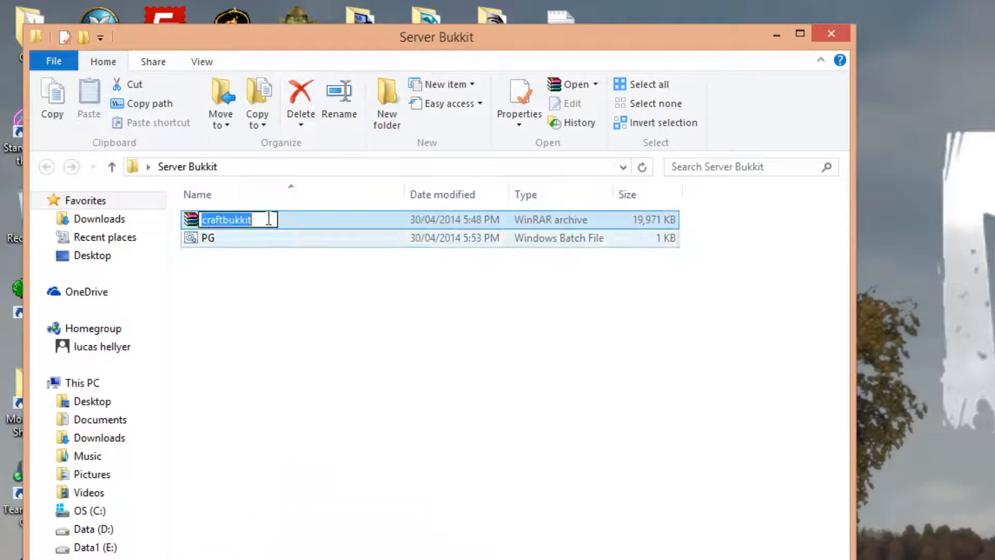
key("End")
type("1")
Launch the server with the PG batch file and bring the Server Bukkit folder window back up
double_click(229, 243)
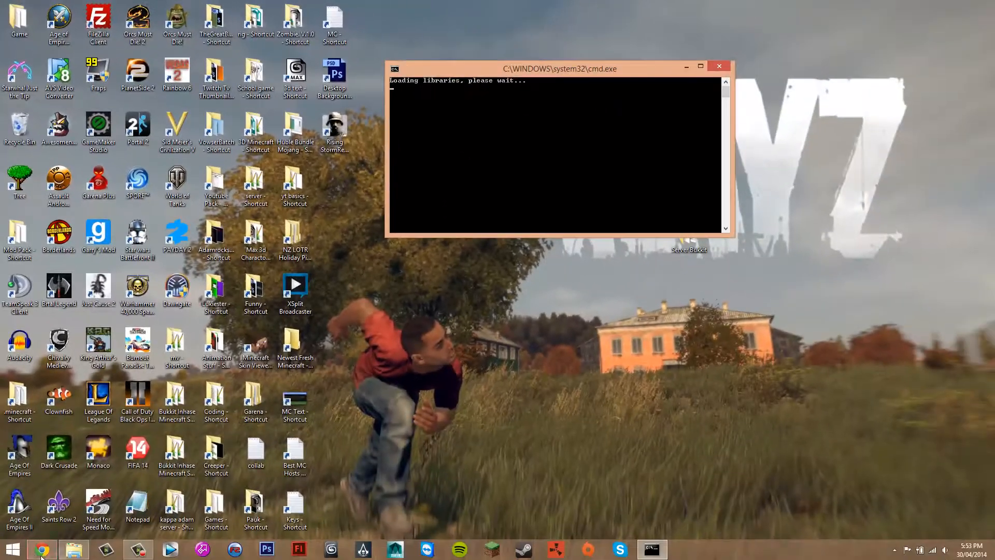
left_click(74, 549)
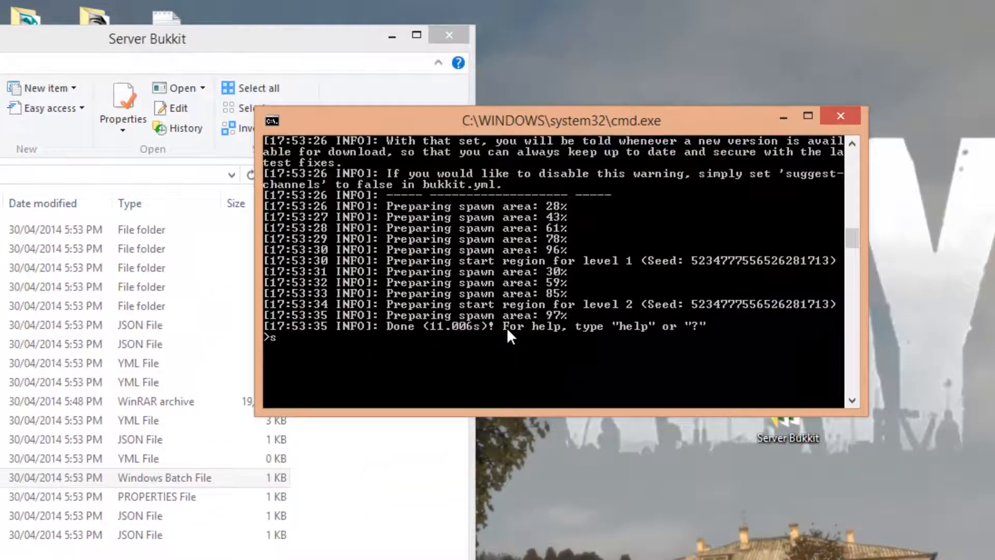
Shut down the running server with the stop command and close its console
key("Return")
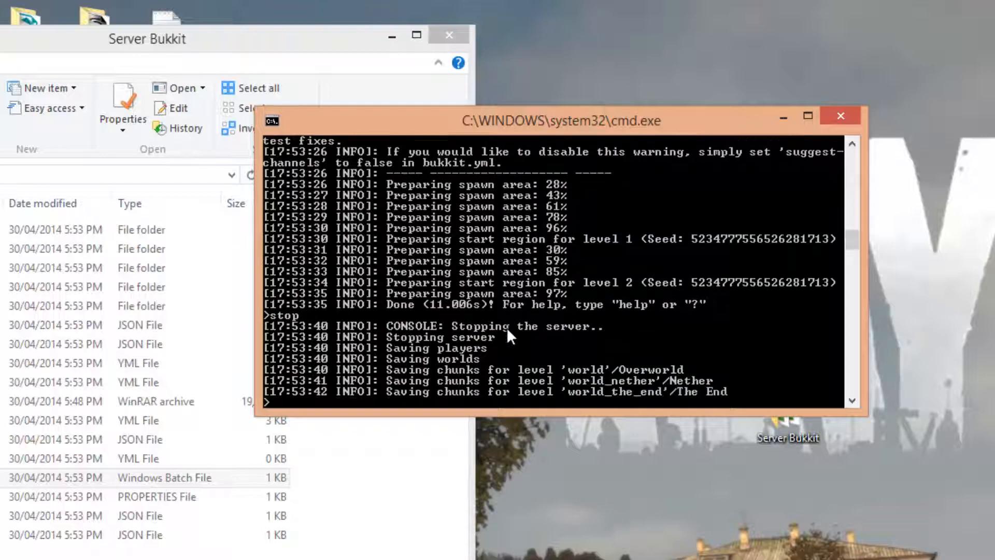
key("Return")
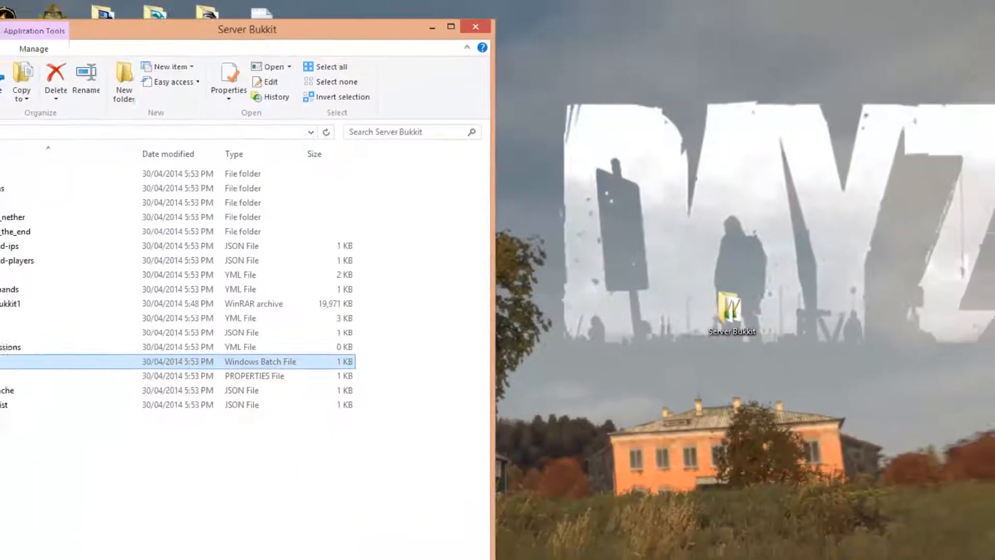
Switch to Chrome's LogMeIn Hamachi download page, accept the conditions of use and download the unmanaged version
left_click(42, 550)
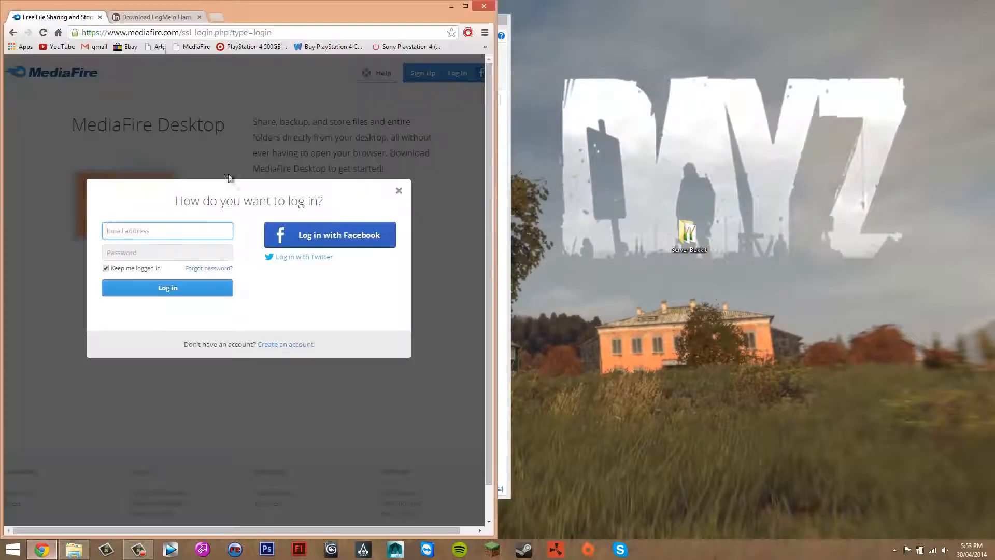
key("ctrl+w")
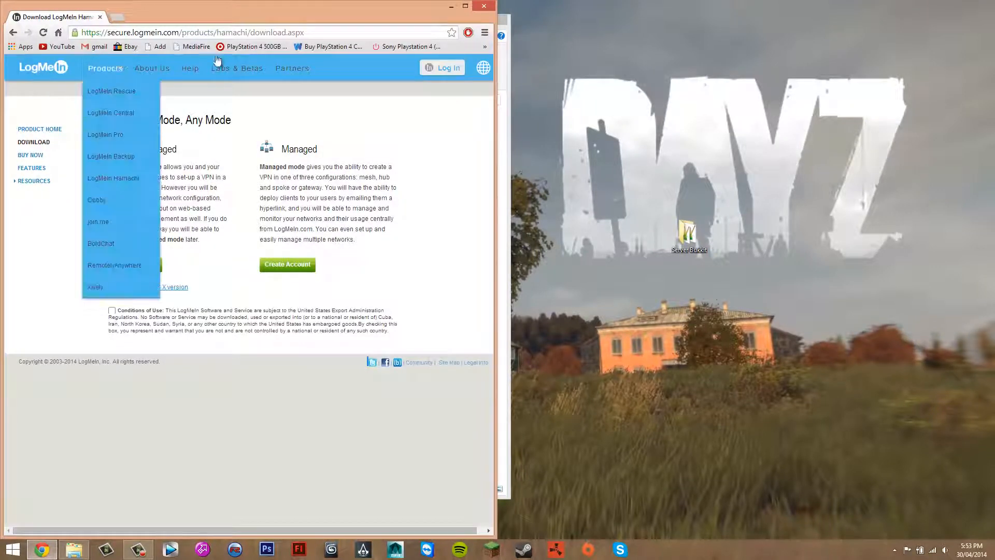
left_click_drag(175, 3, 180, 4)
double_click(357, 8)
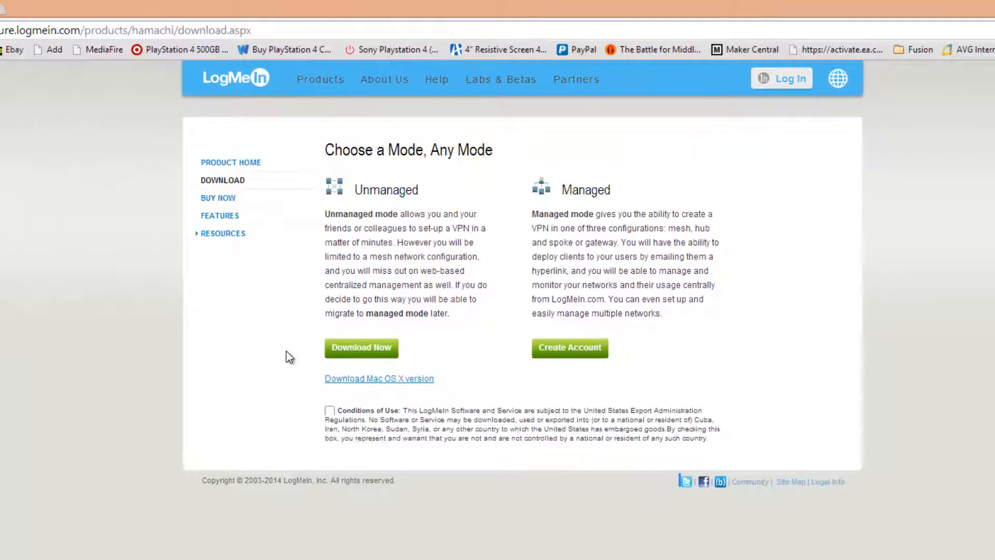
left_click(330, 411)
left_click(362, 348)
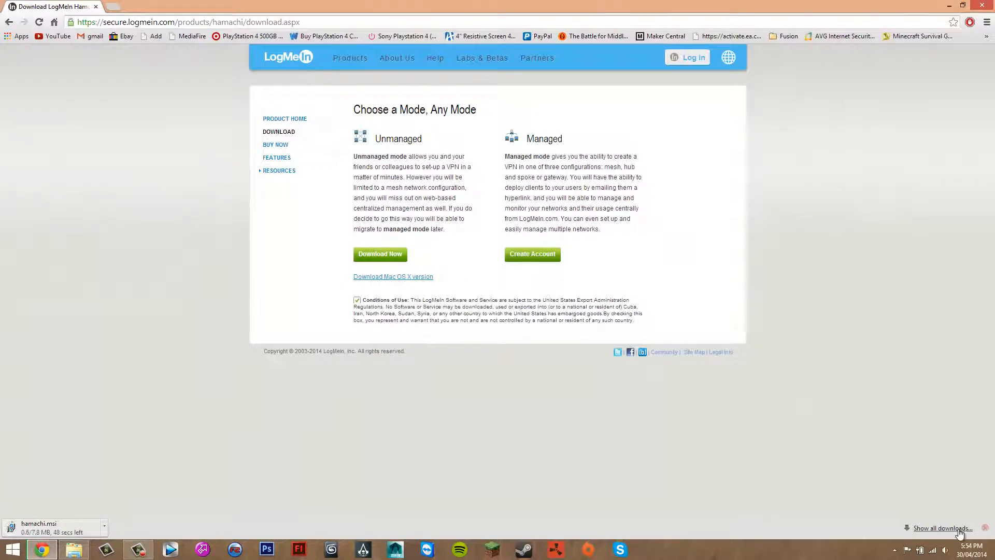
Place the downloaded hamachi.msi from Chrome's downloads list on the desktop below the Server Bukkit folder, and close the browser
left_click(943, 528)
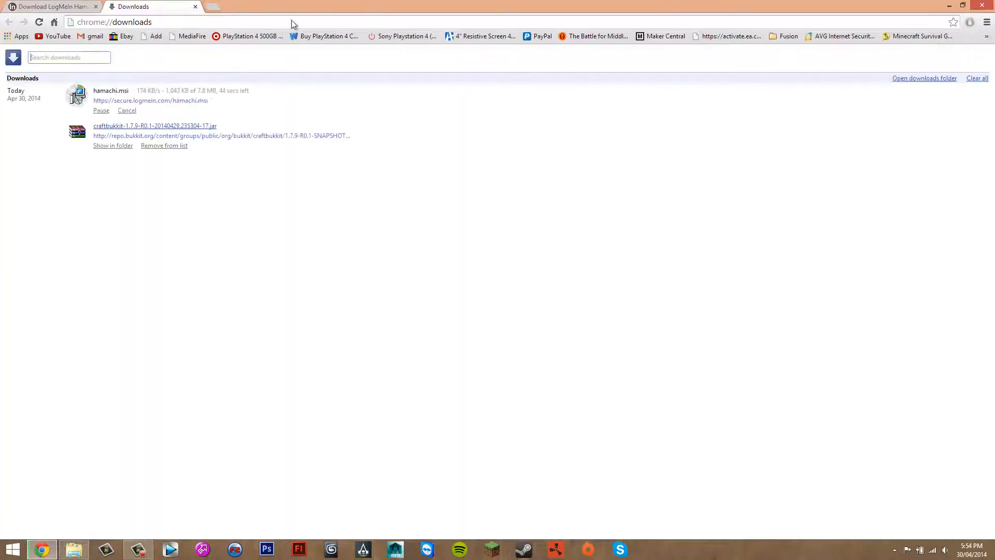
key("super+Left")
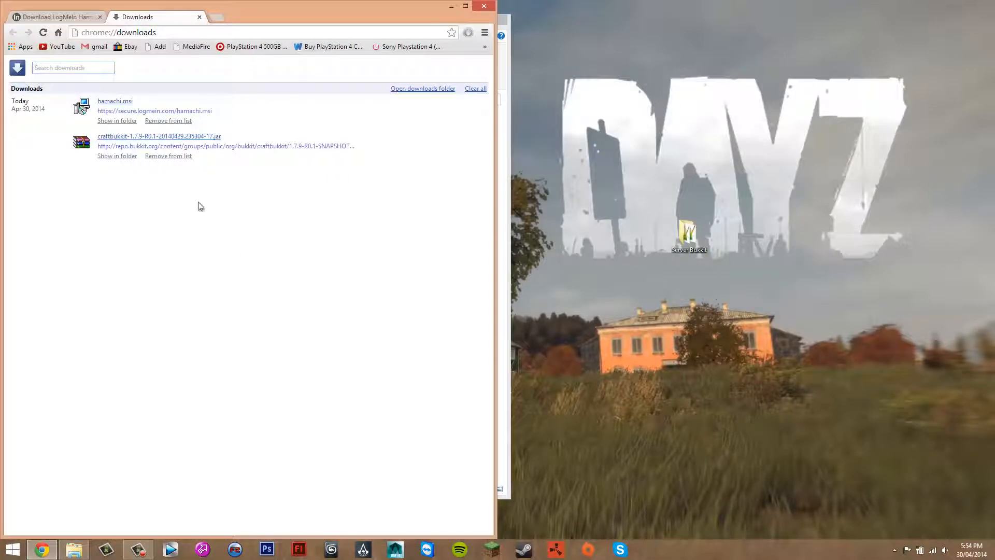
left_click_drag(112, 103, 692, 287)
left_click_drag(354, 4, 369, 39)
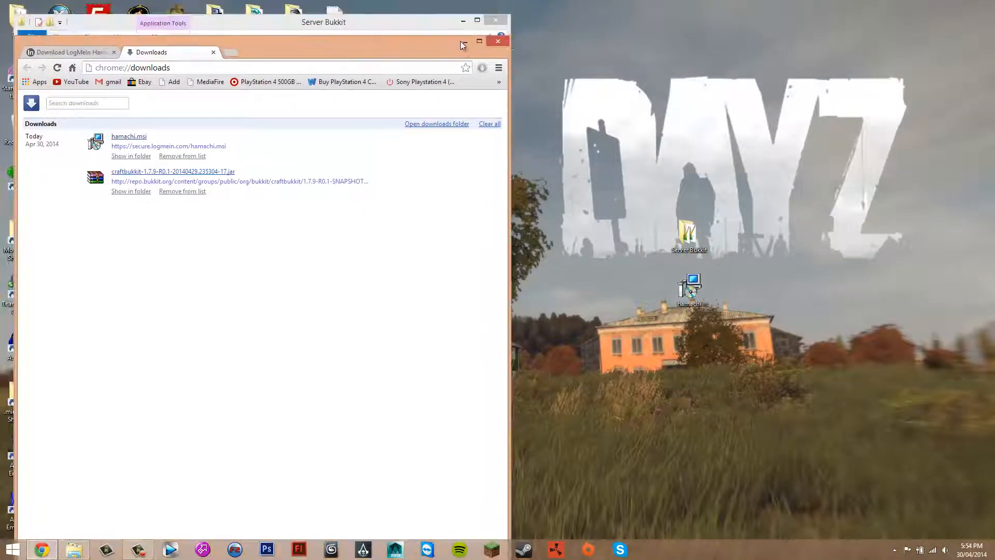
left_click(492, 40)
Run the hamachi installer from the desktop and continue with English as the preferred language
left_click(697, 290)
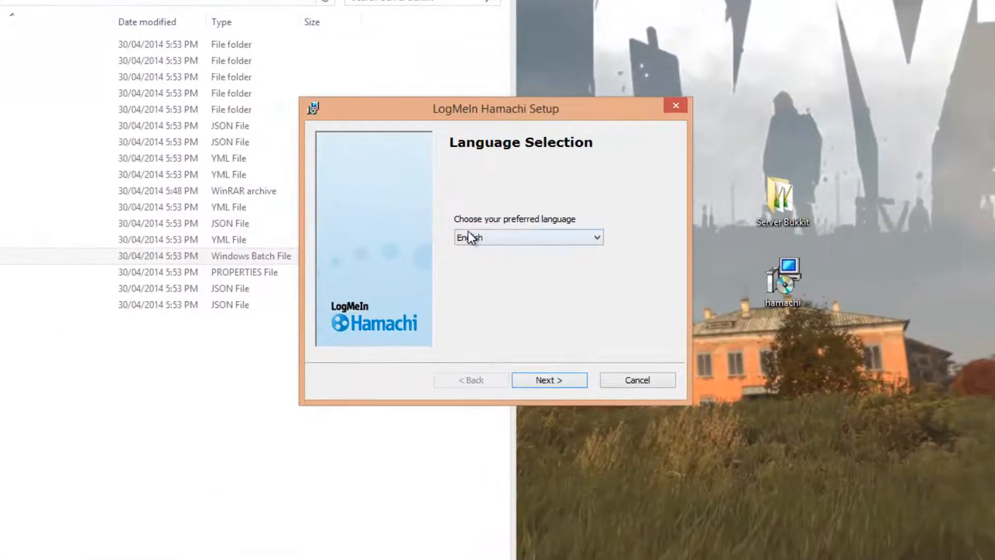
left_click(478, 260)
left_click(488, 190)
left_click(479, 241)
left_click(477, 216)
left_click(484, 236)
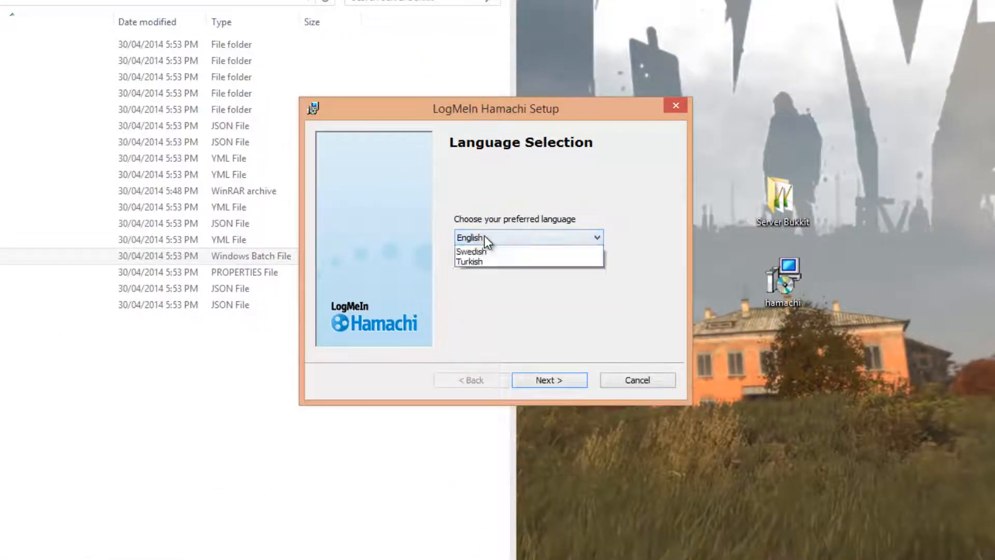
left_click(512, 241)
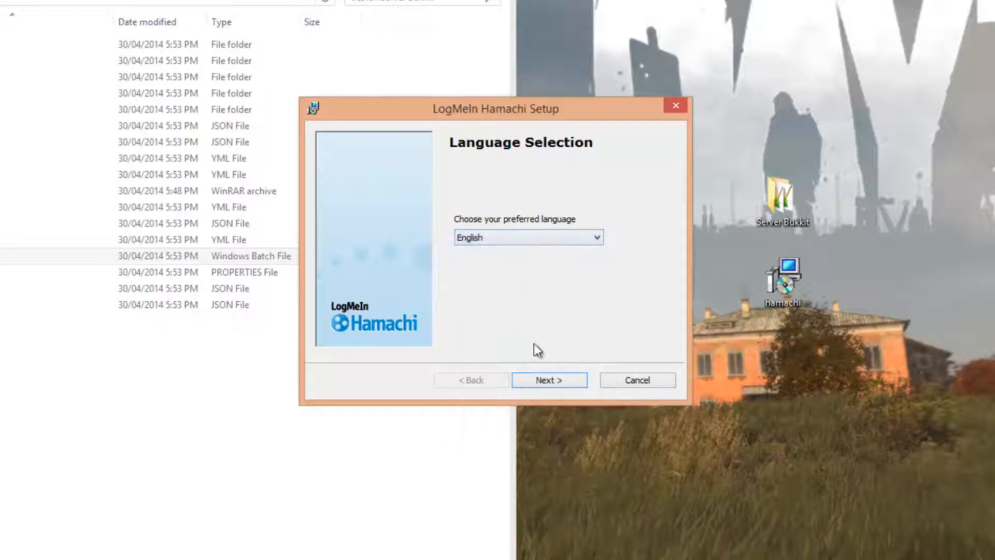
left_click(542, 384)
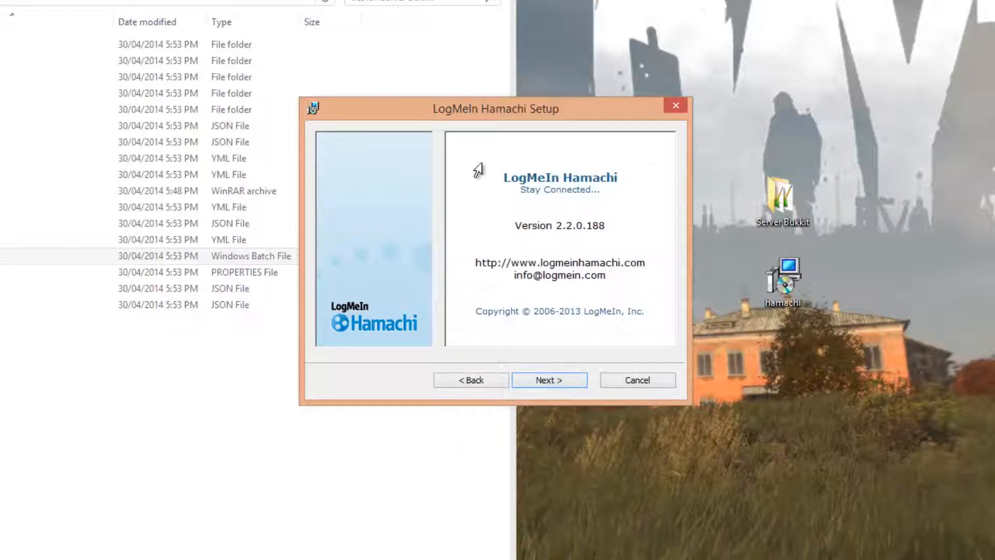
Accept the Hamachi terms and install it in the default folder without a desktop shortcut, finishing with Launch Hamachi enabled
left_click(540, 382)
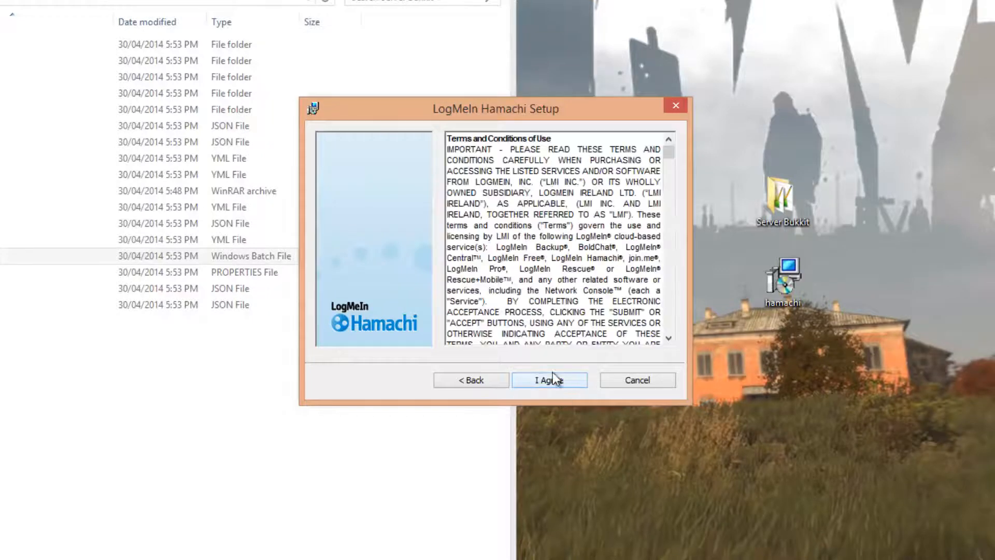
left_click(554, 379)
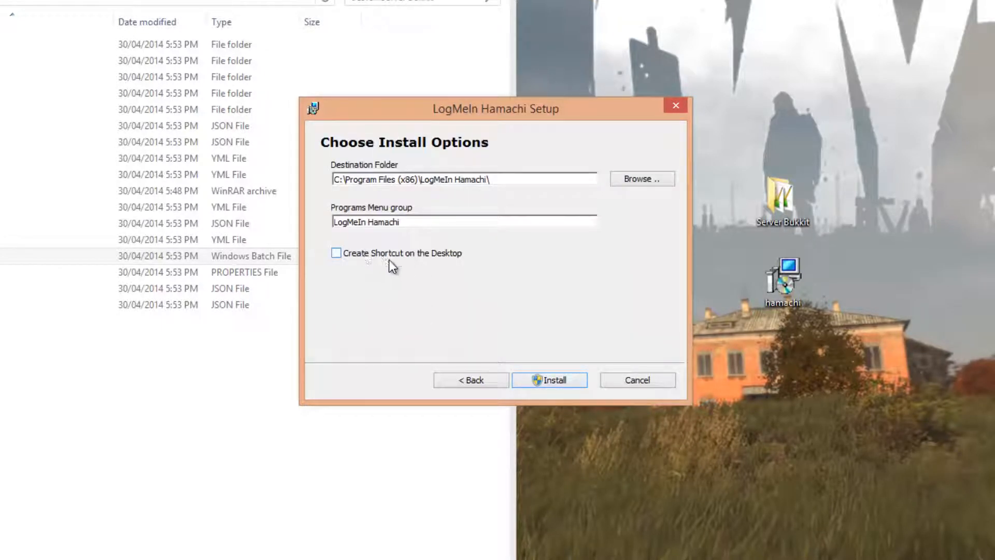
left_click_drag(530, 179, 126, 184)
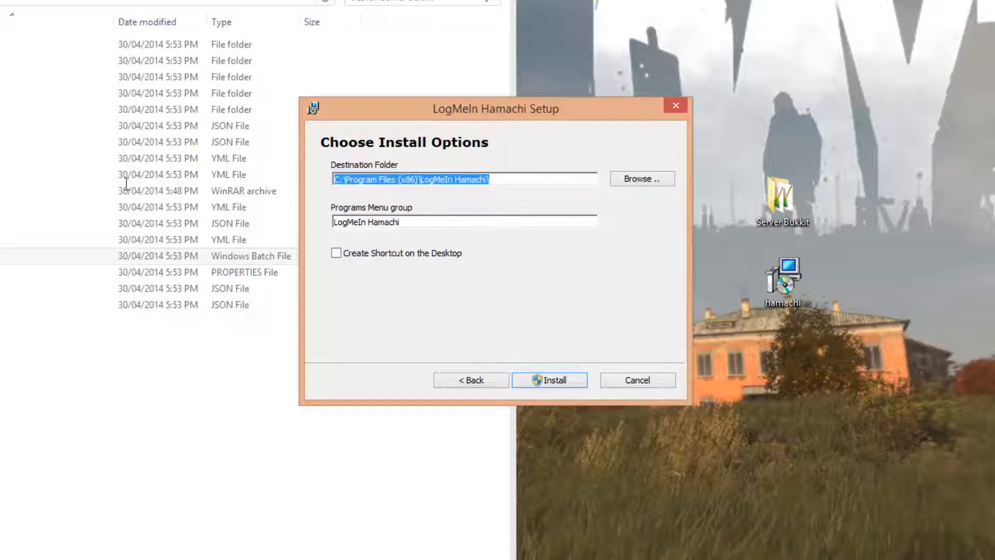
left_click(515, 180)
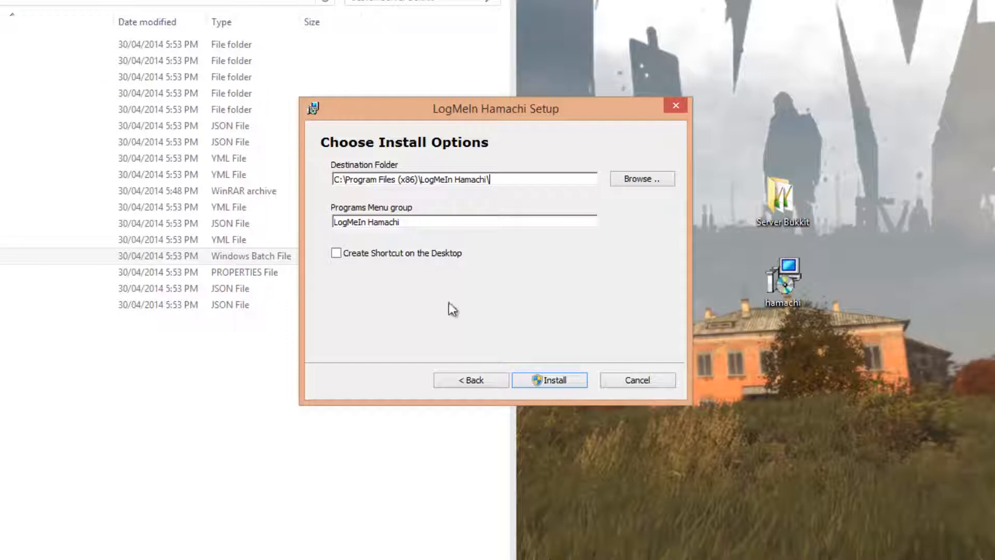
left_click(567, 384)
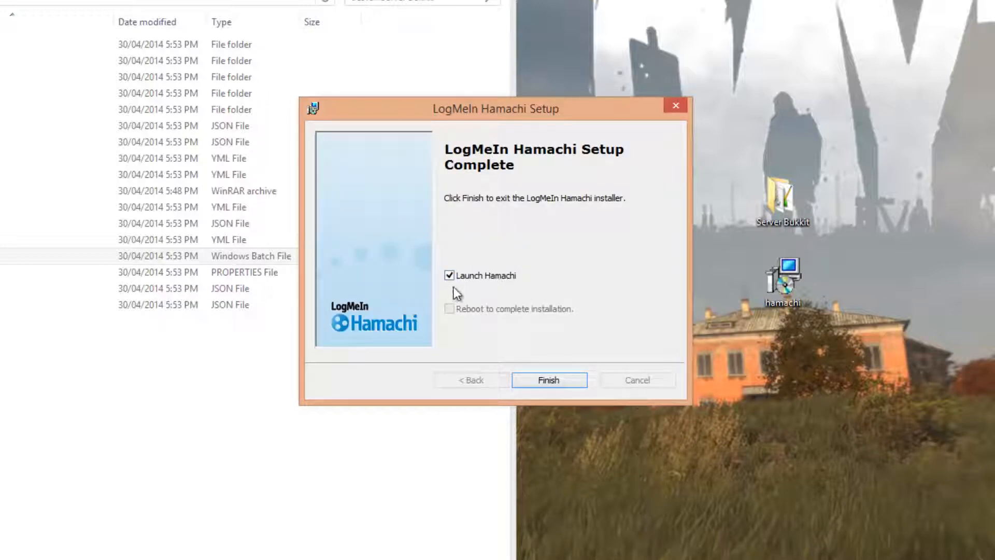
left_click(543, 386)
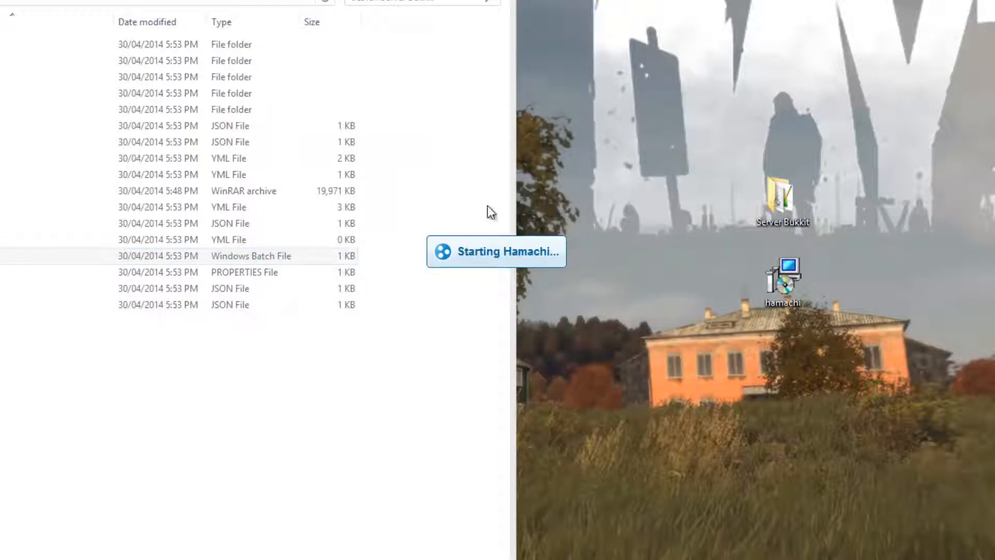
Power on Hamachi and register this computer under the suggested client name, moving the Hamachi window clear of the folder window
left_click_drag(0, 0, 736, 104)
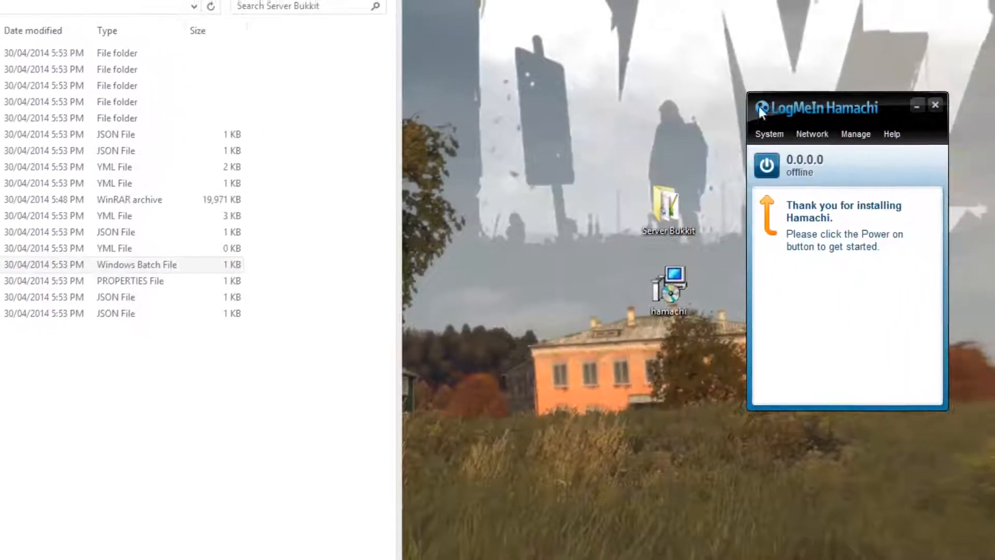
left_click(767, 165)
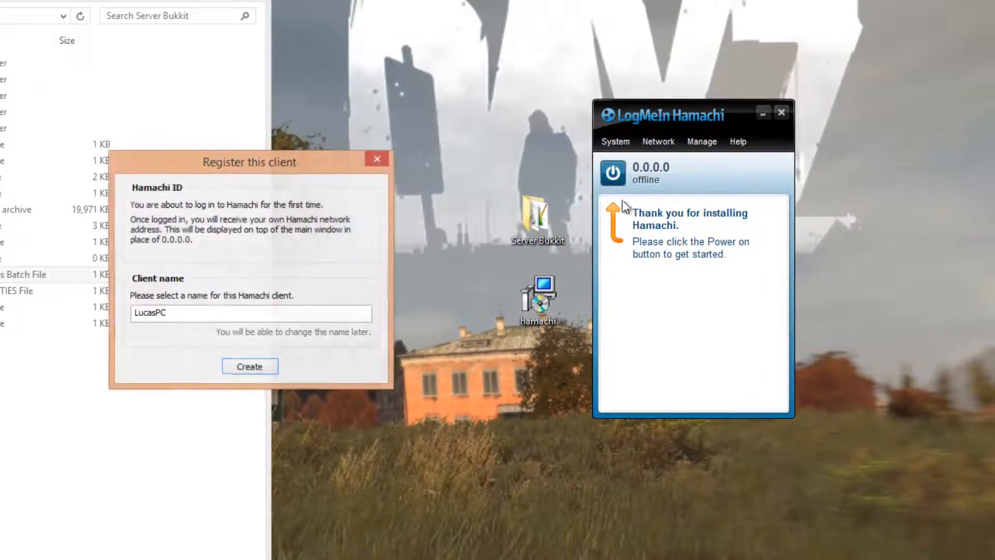
left_click_drag(168, 313, 132, 313)
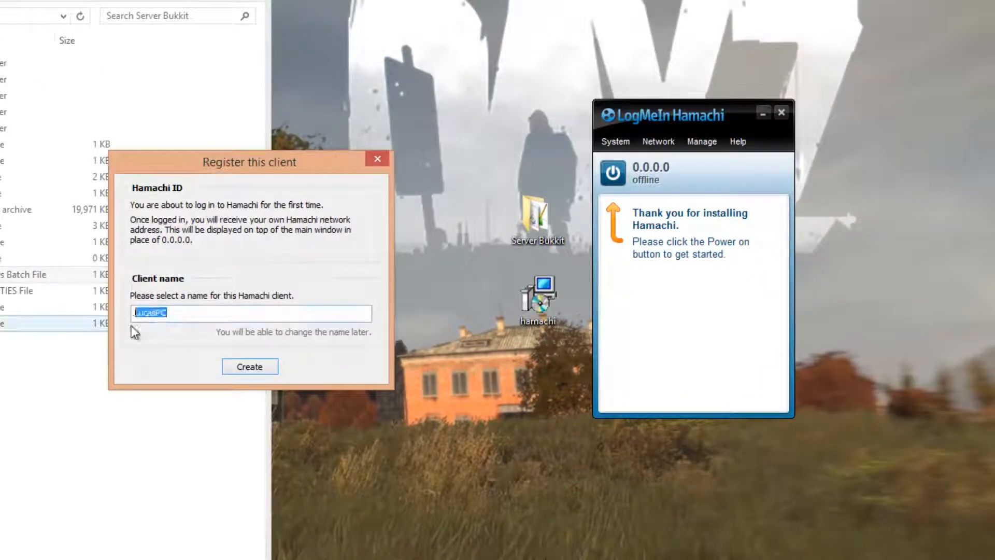
left_click(250, 367)
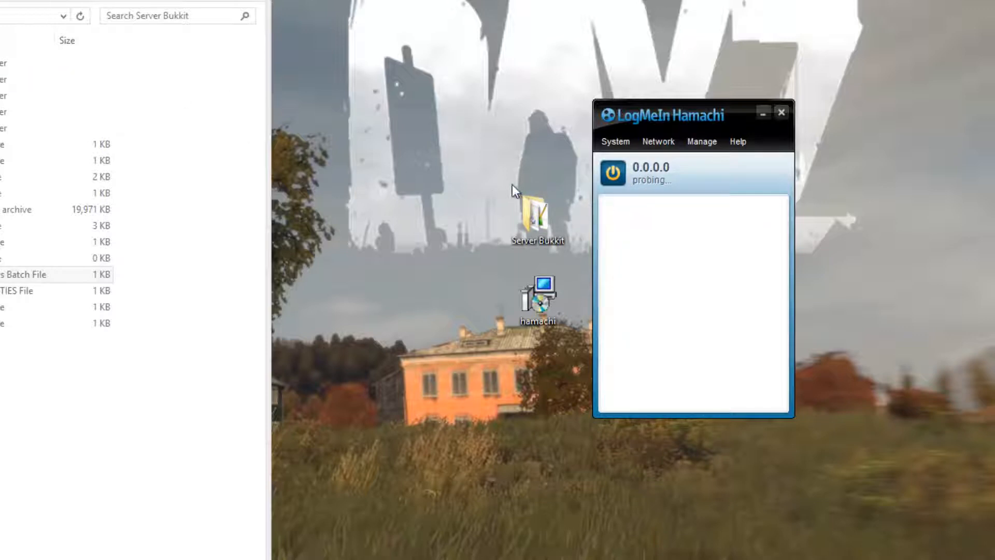
left_click_drag(641, 117, 672, 102)
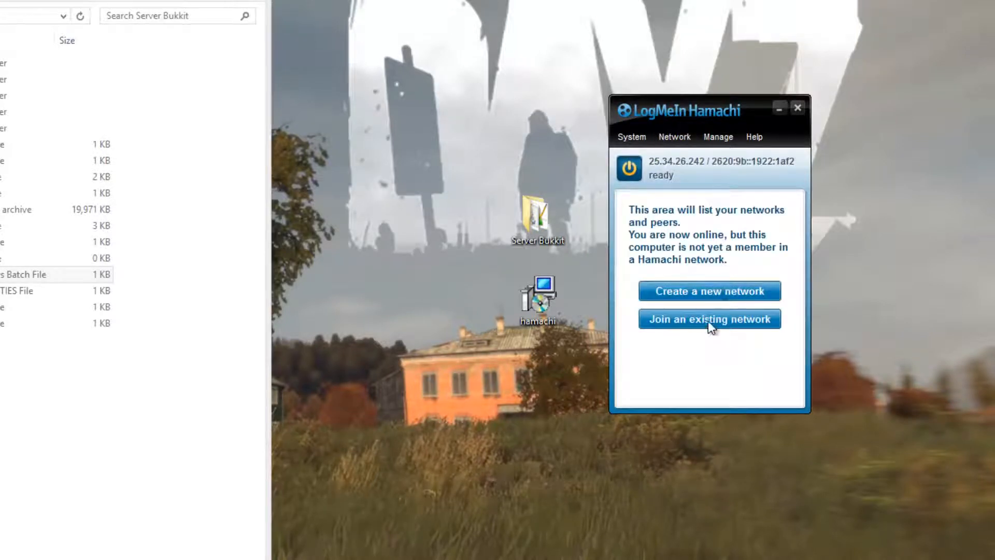
Create a new client-owned Hamachi network with the ID Fejie109, entering and confirming the network password
left_click(672, 288)
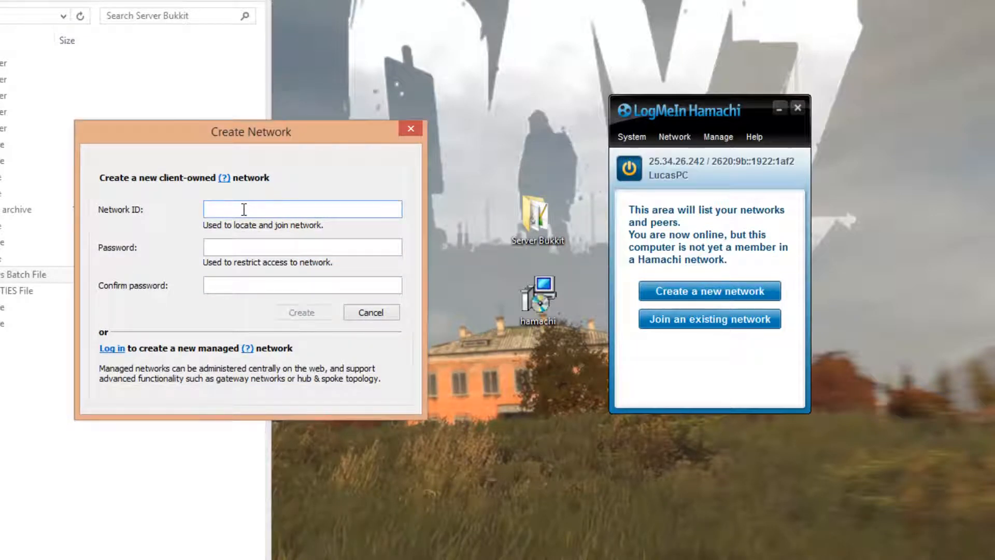
key("BackSpace")
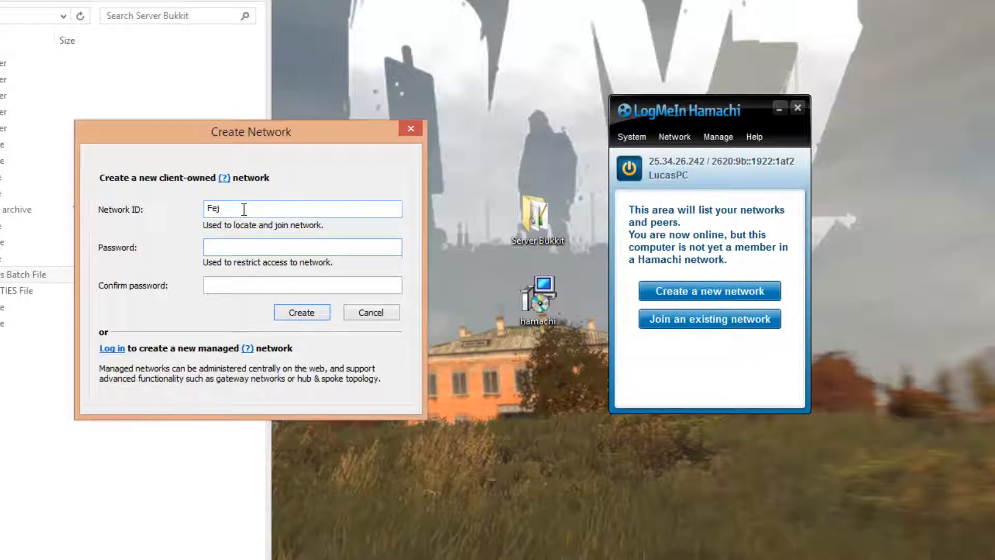
left_click(243, 209)
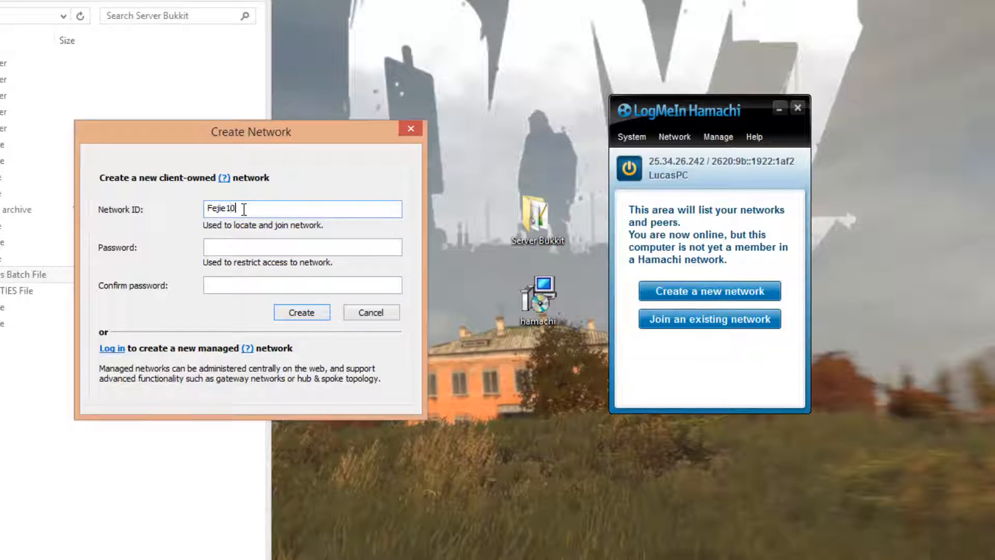
key("Tab")
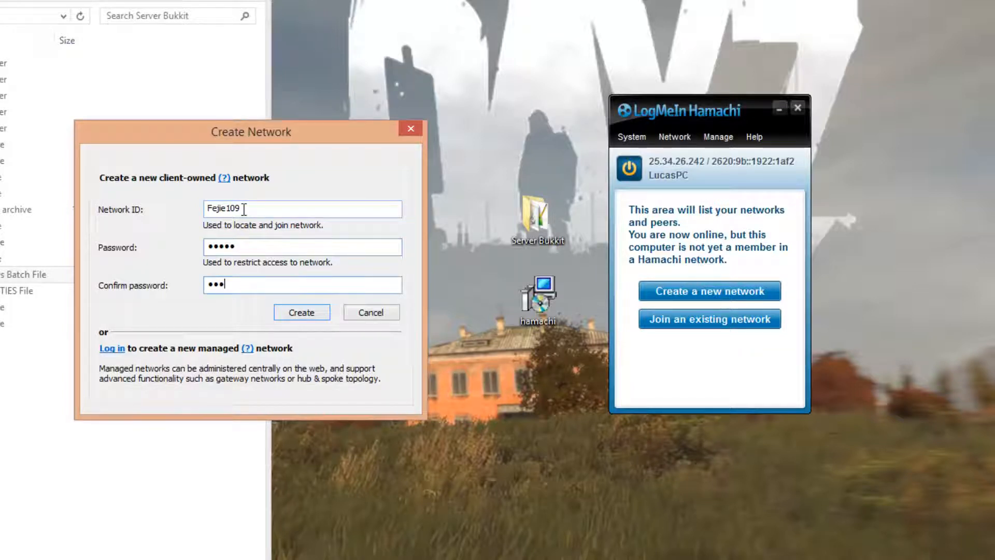
left_click(310, 317)
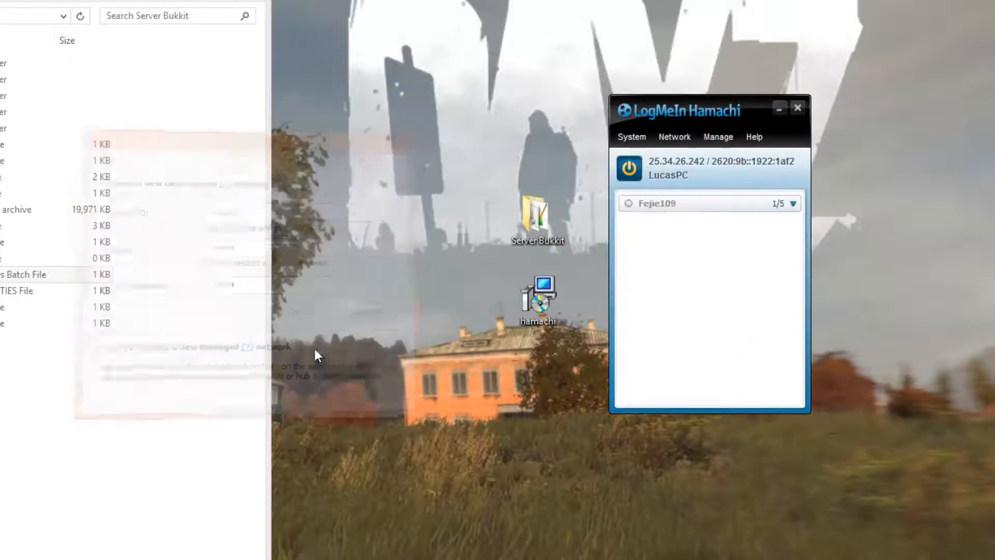
Copy this computer's Hamachi IPv4 address
left_click(645, 206)
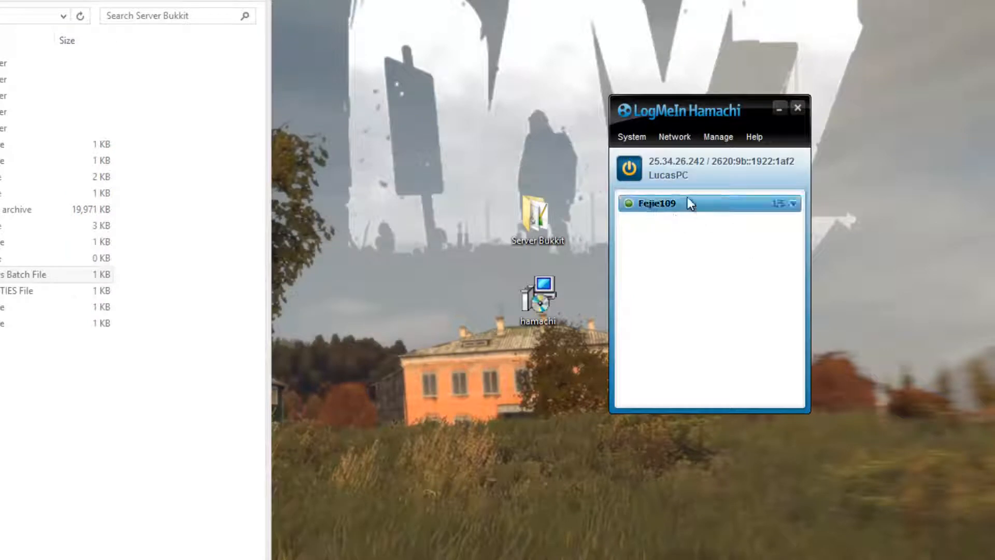
left_click(662, 161)
left_click(659, 235)
left_click(669, 162)
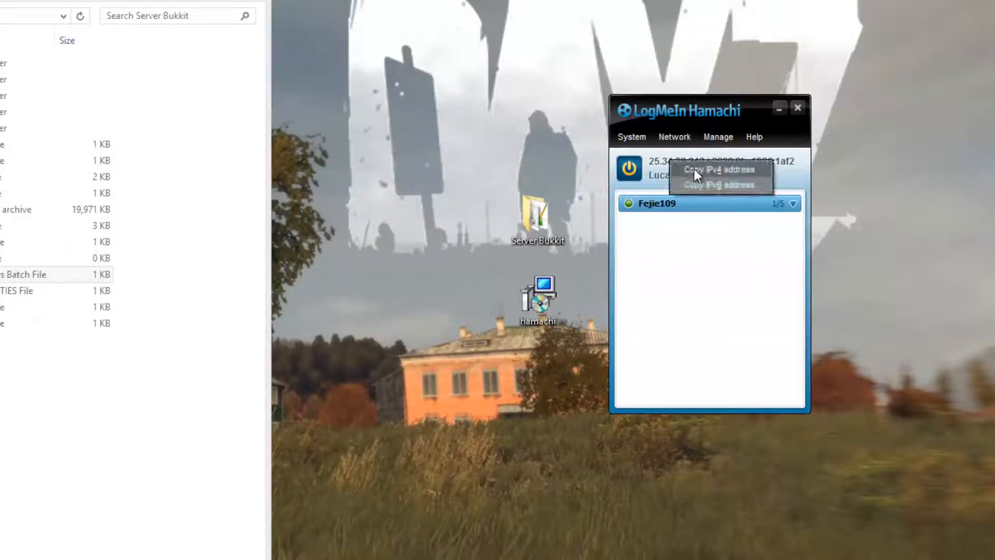
left_click(728, 168)
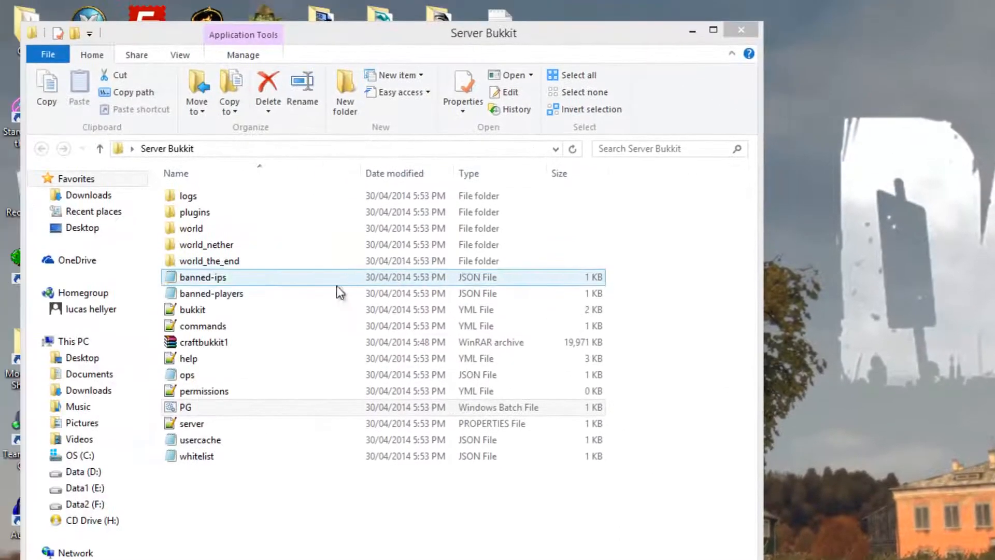
Open the server properties file from the Server Bukkit folder in Notepad, making it the default app for all .properties files
left_click(268, 296)
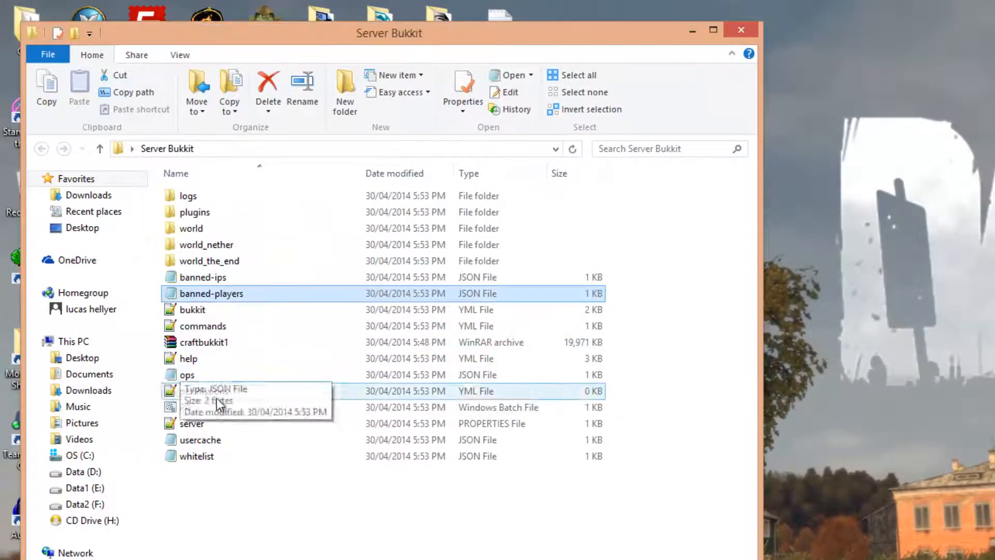
left_click(198, 421)
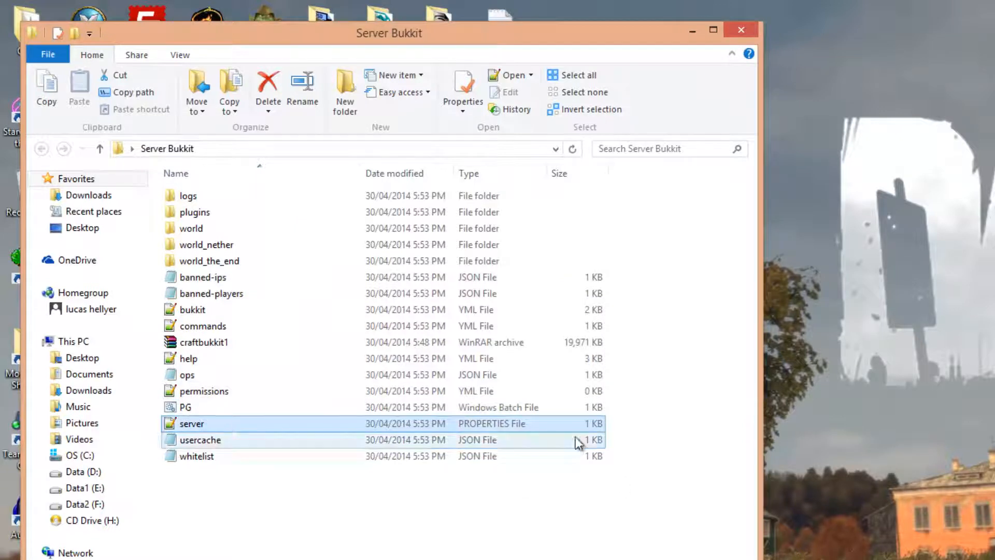
right_click(200, 418)
mouse_move(359, 476)
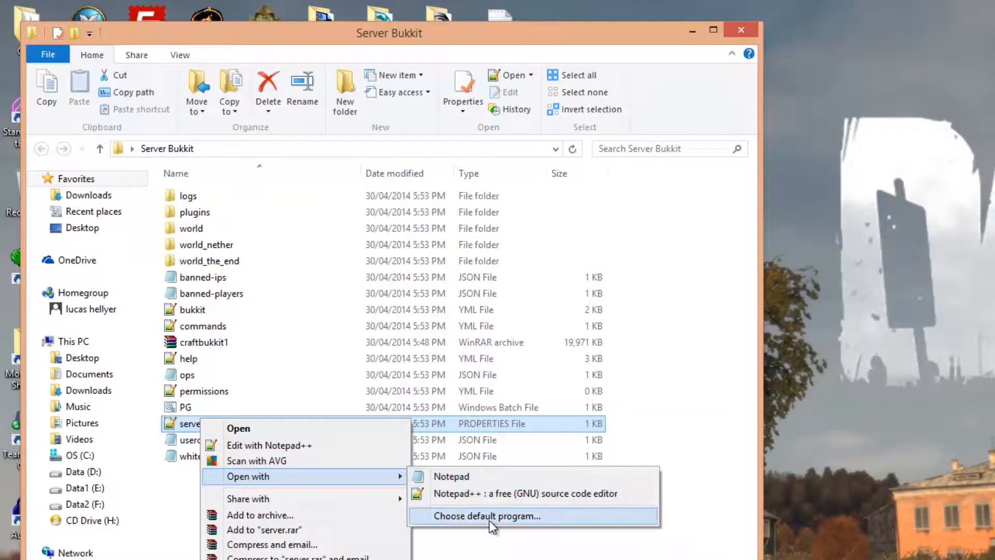
left_click(459, 515)
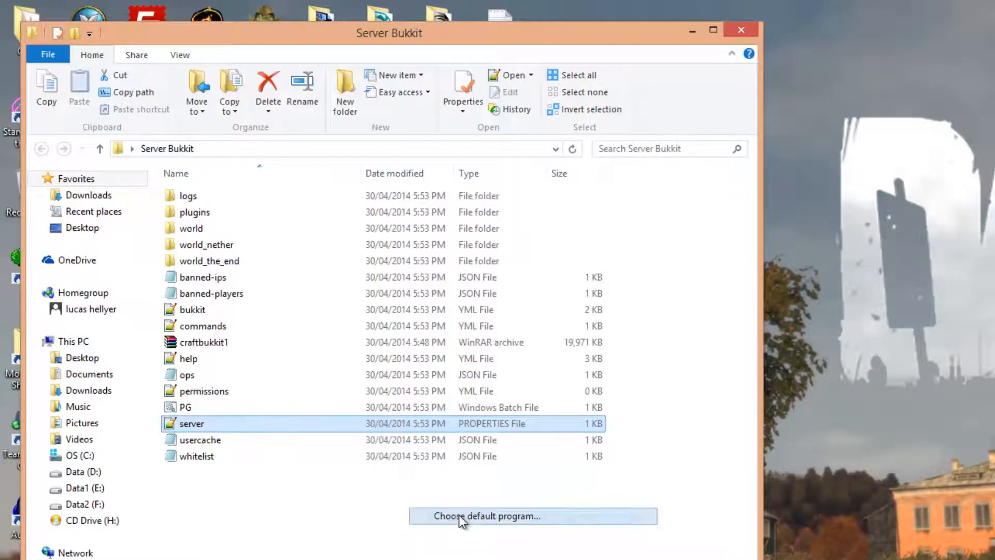
left_click(669, 418)
scroll(684, 422, "down", 5)
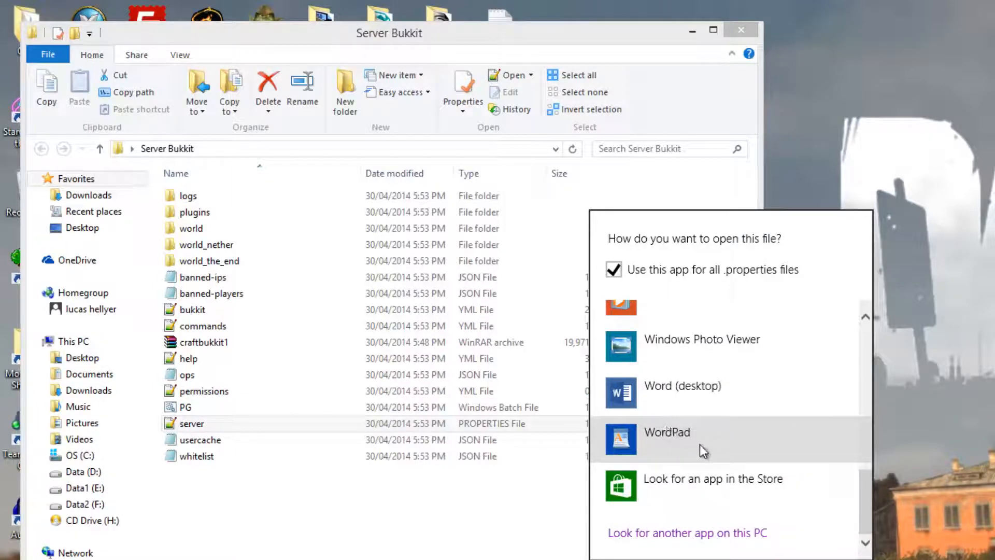
scroll(697, 435, "up", 10)
left_click(670, 363)
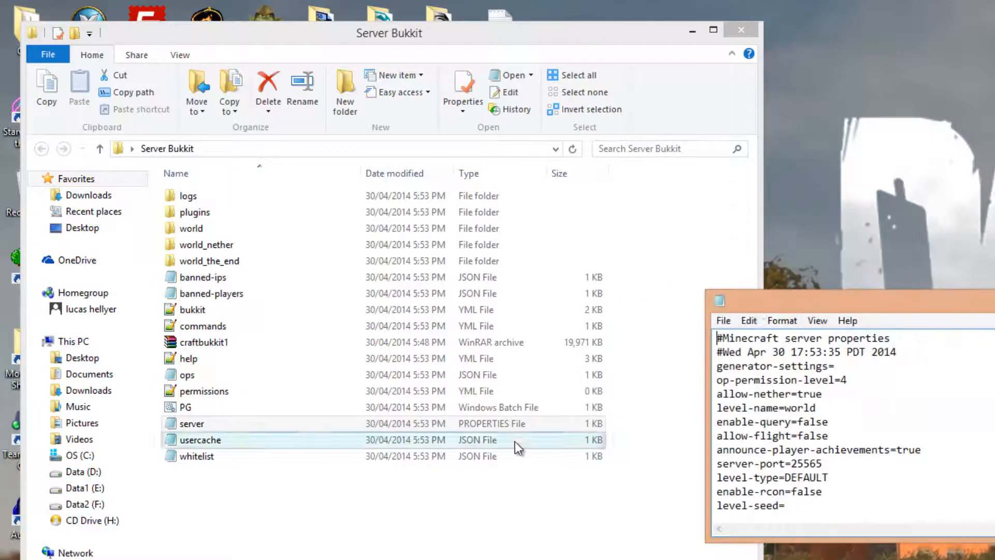
Bring the server properties file into full view and set server-ip to the copied Hamachi address 25.34.26.242
left_click_drag(769, 301, 0, 366)
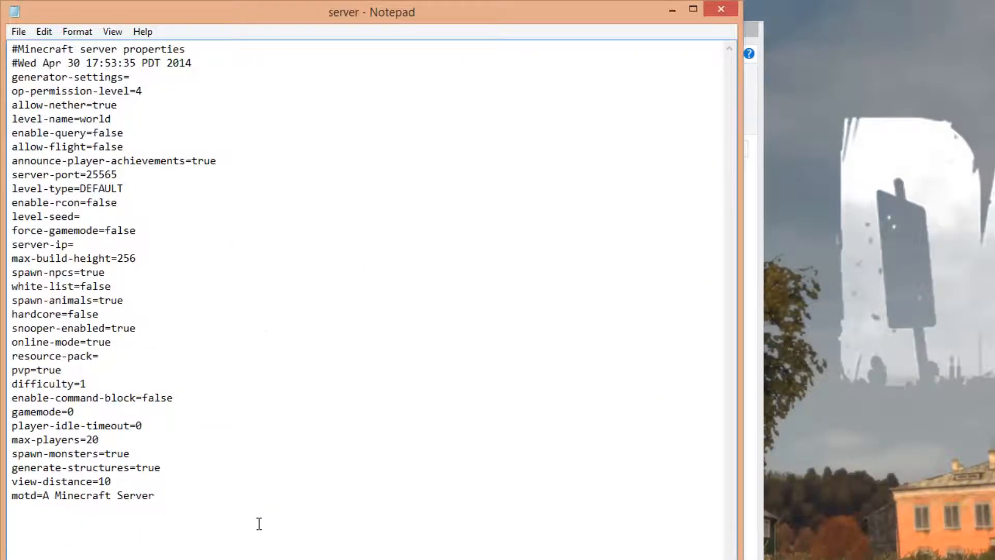
left_click_drag(259, 523, 148, 164)
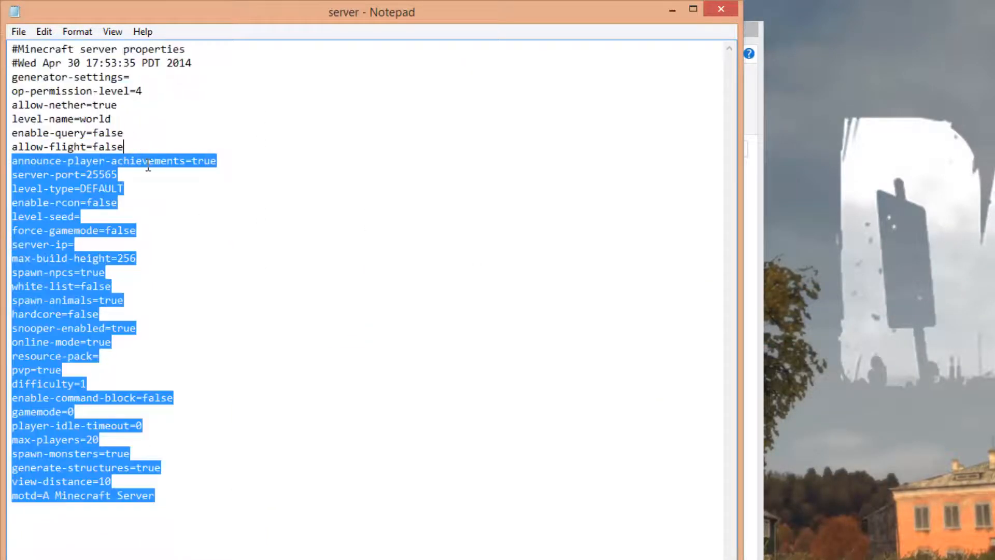
left_click(148, 165)
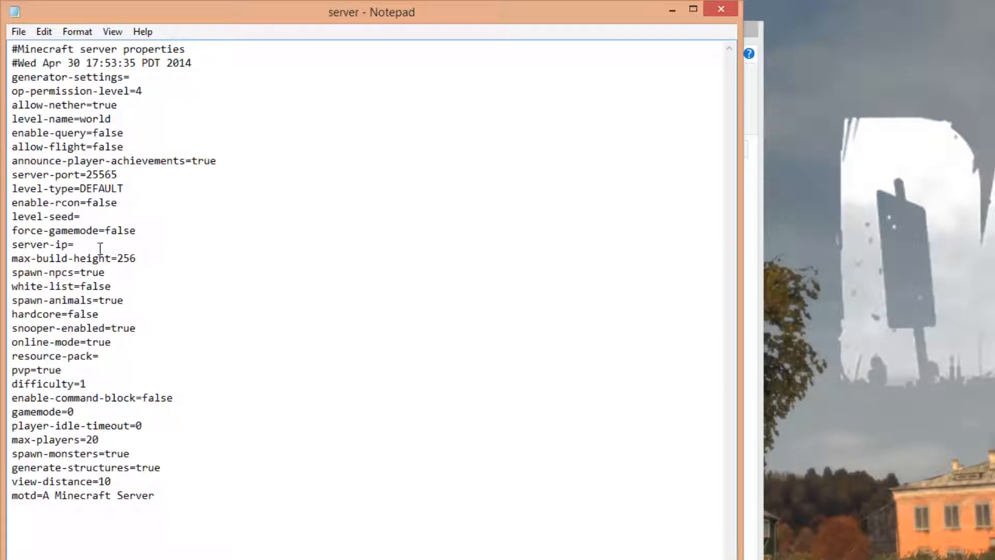
left_click(77, 243)
right_click(81, 243)
left_click(119, 310)
left_click_drag(74, 244, 187, 251)
key("ctrl+c")
left_click(182, 247)
left_click_drag(191, 507, 210, 286)
left_click_drag(292, 472, 218, 317)
left_click(124, 207)
left_click(139, 177)
left_click(105, 173)
left_click(111, 116)
Set the pvp property to false in the server properties file
left_click_drag(10, 370, 65, 370)
left_click(74, 368)
left_click_drag(63, 370, 39, 369)
left_click(67, 371)
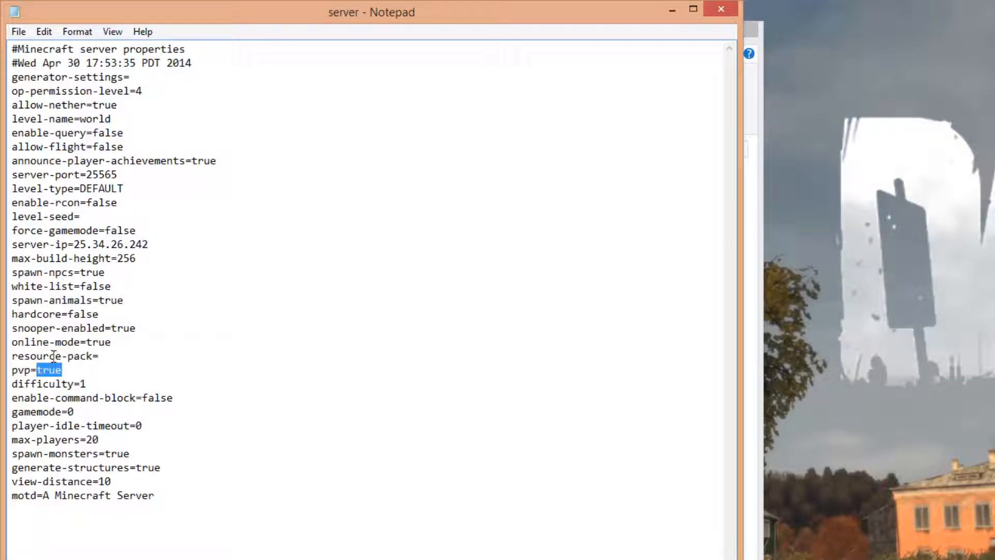
type("faks")
key("BackSpace")
key("BackSpace")
key("BackSpace")
type("lse")
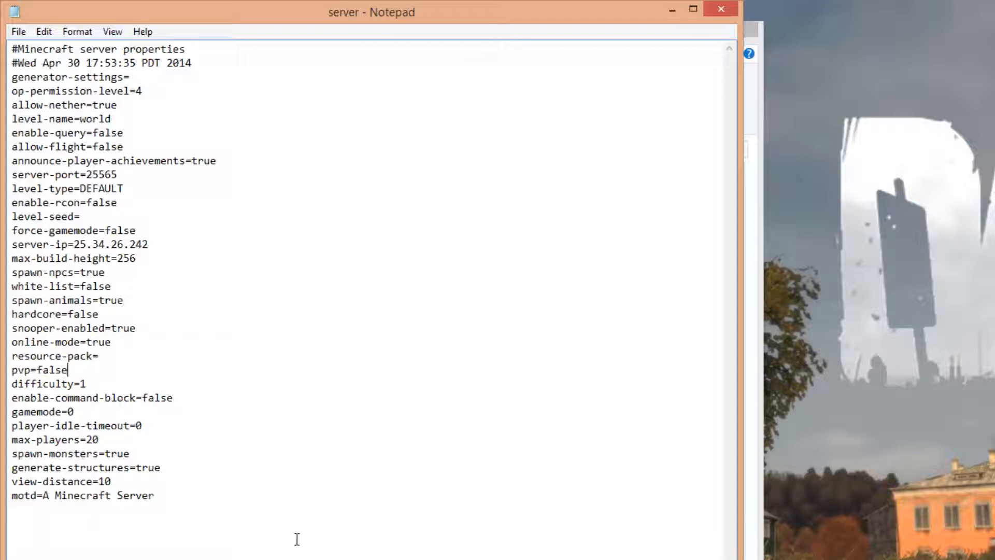
Save the edited server properties file and close it
left_click_drag(295, 539, 13, 257)
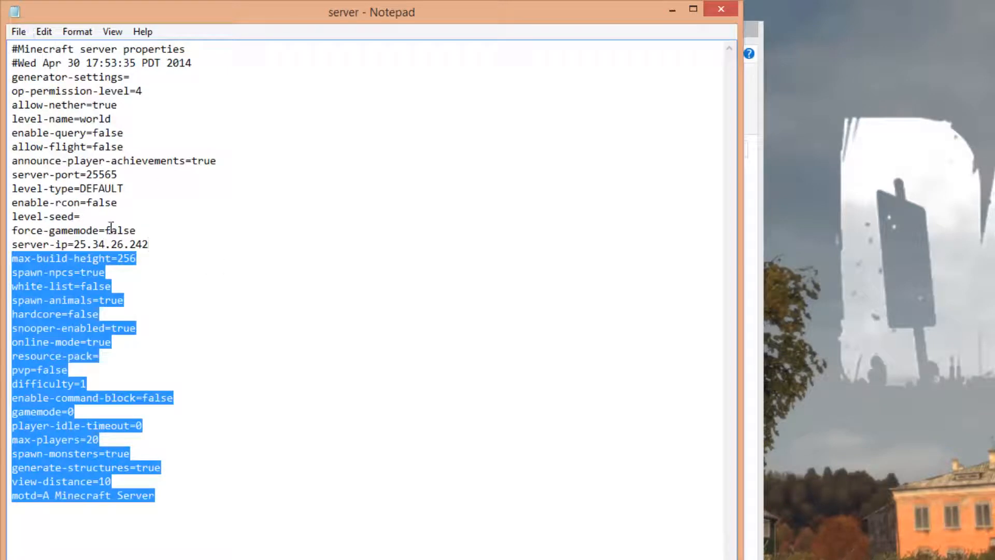
left_click(23, 29)
left_click(45, 85)
left_click(719, 9)
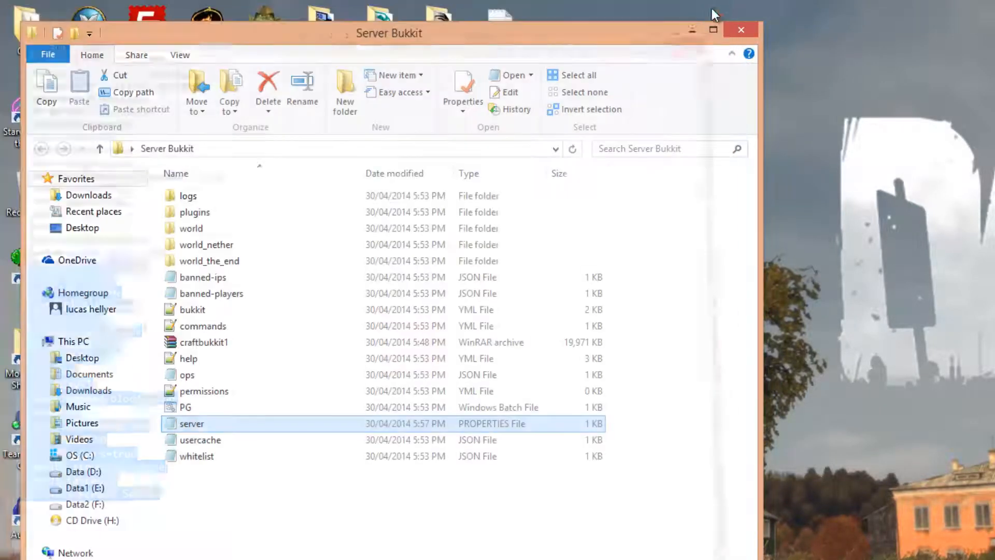
Start the CraftBukkit server by running the PG batch file in the Server Bukkit folder
left_click(209, 347)
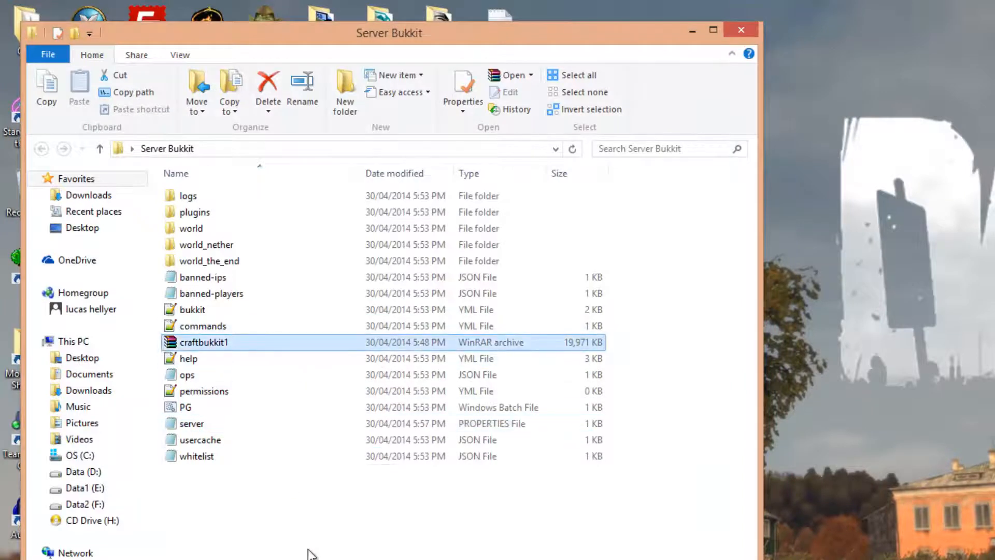
left_click(307, 552)
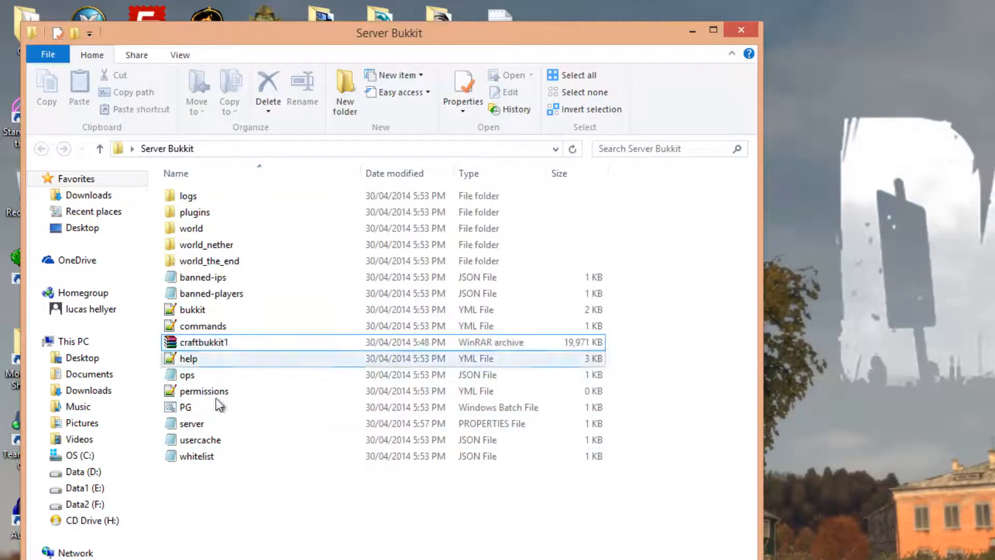
left_click(182, 409)
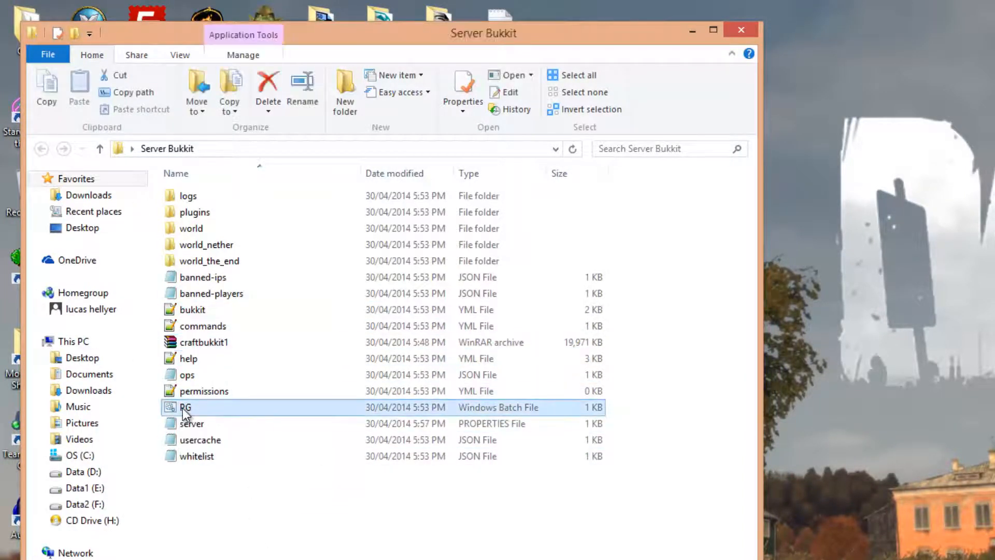
double_click(188, 406)
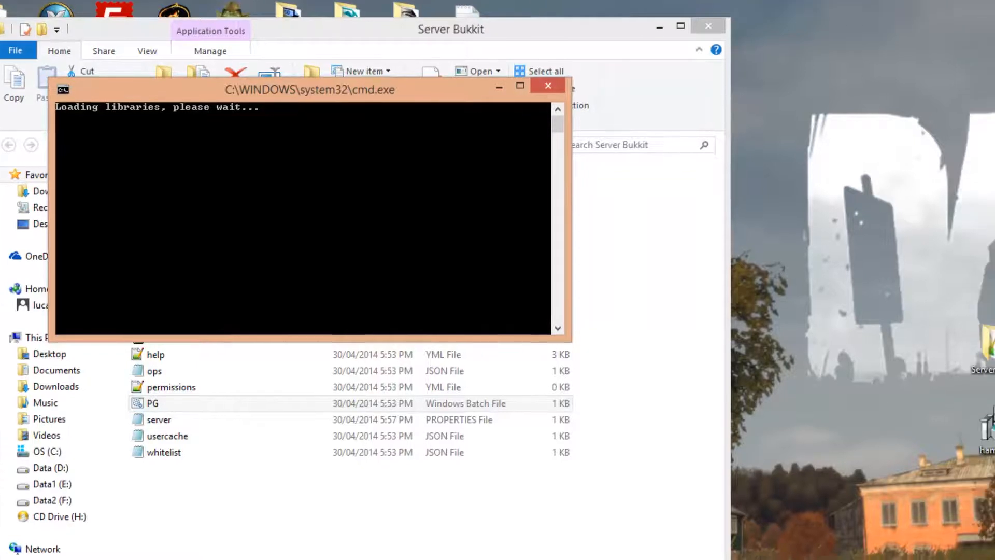
View Hamachi's form for joining an existing network, with its network ID and password fields, and cancel it
left_click(796, 306)
left_click_drag(795, 306, 896, 178)
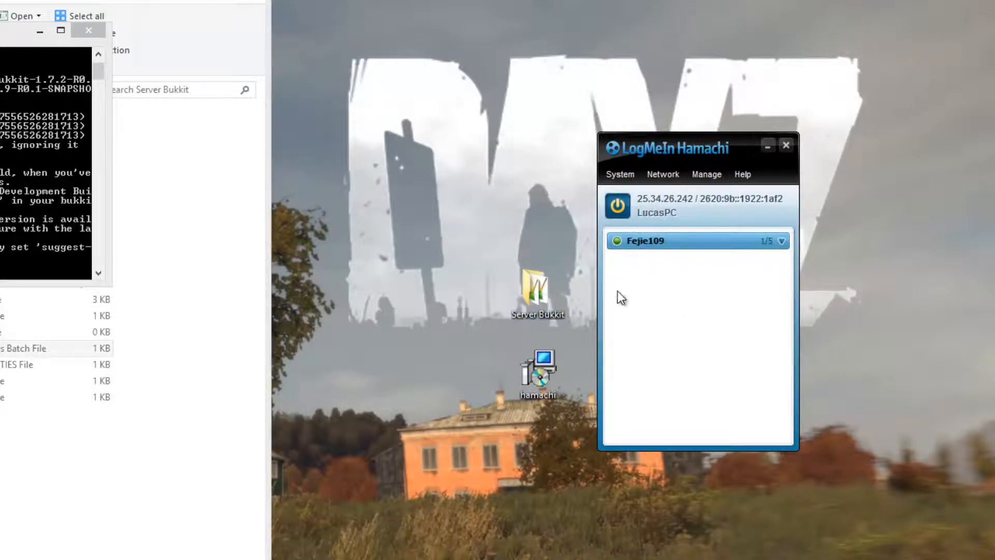
left_click(653, 173)
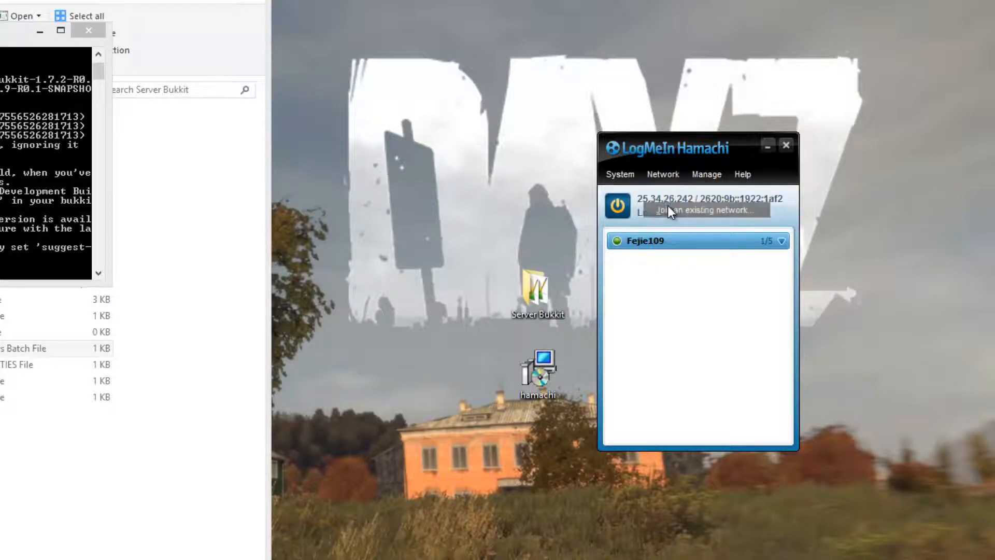
left_click(668, 208)
left_click(210, 345)
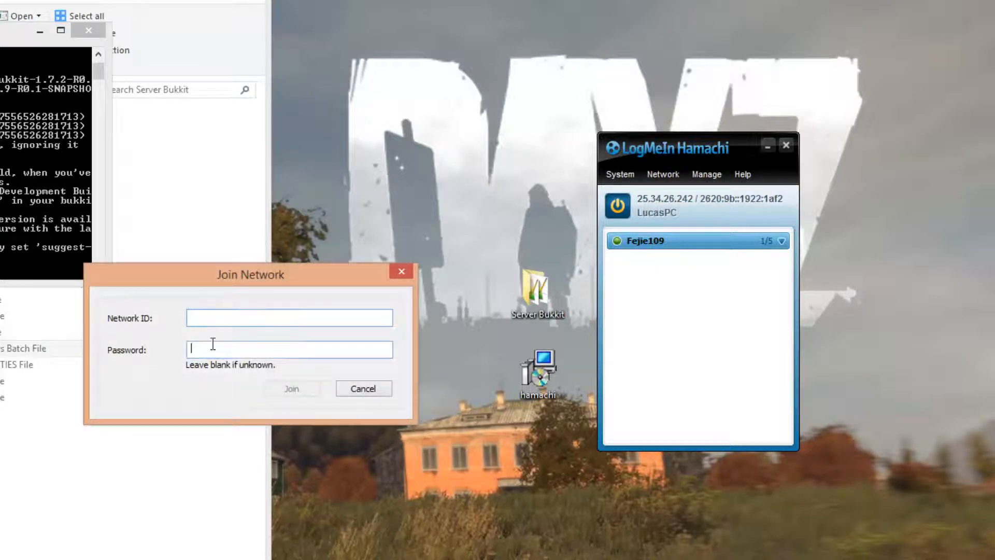
left_click(363, 389)
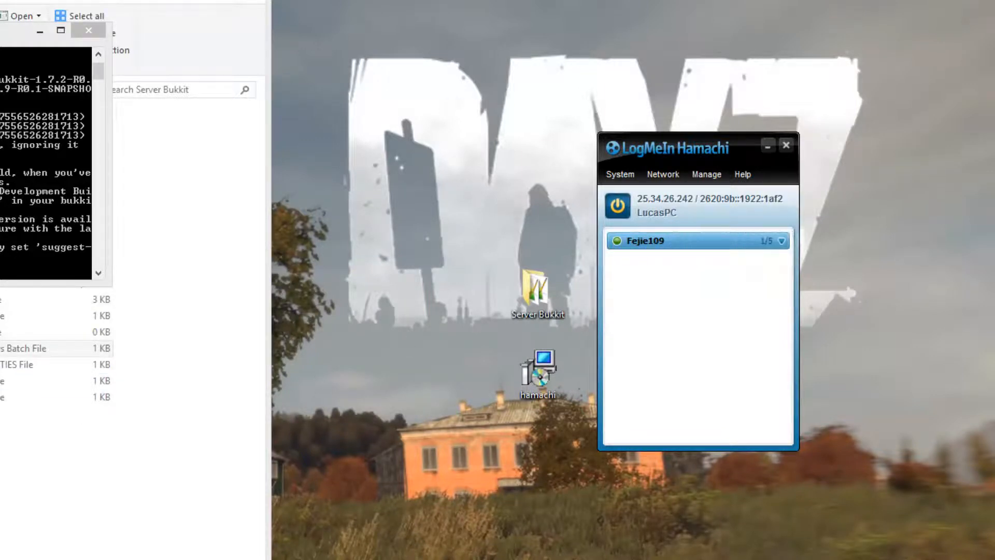
Open the Minecraft Launcher, check the server console while it loads, and start Minecraft 1.7.9
left_click(26, 259)
left_click(209, 559)
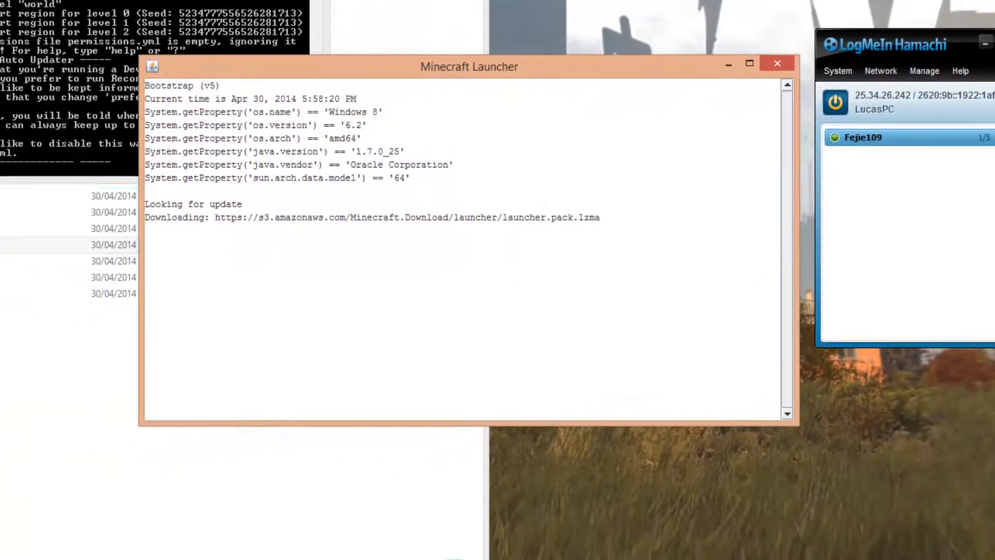
left_click(6, 138)
scroll(4, 136, "up", 2)
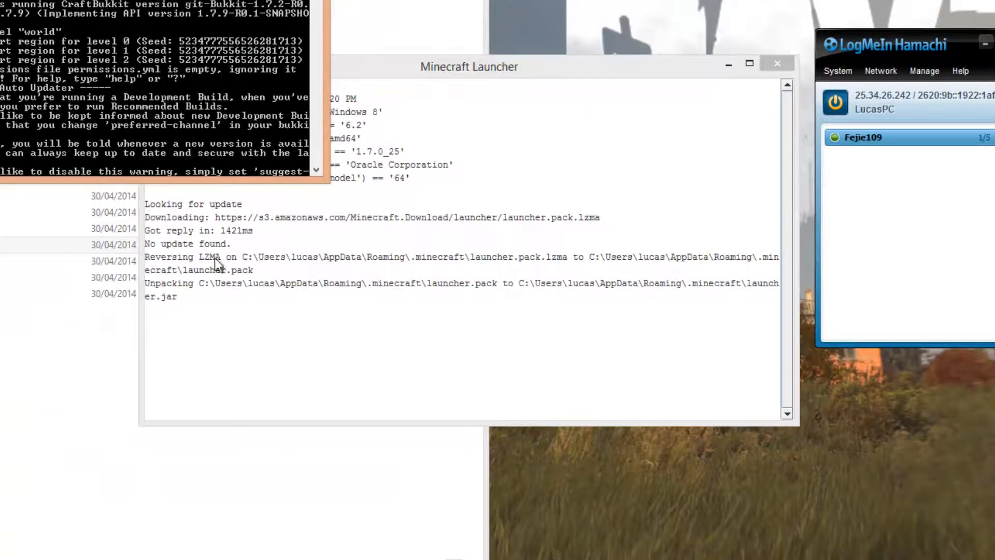
scroll(63, 153, "down", 2)
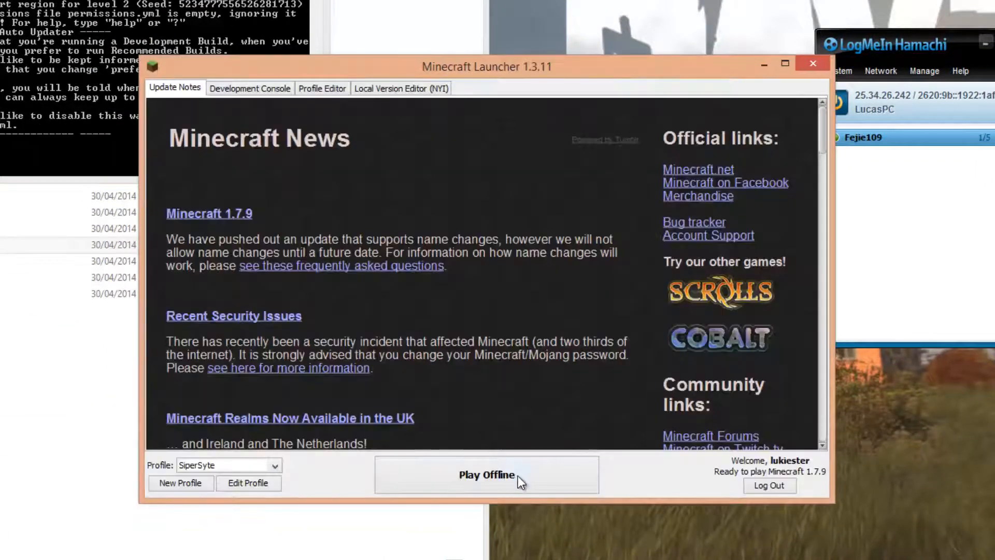
left_click(481, 478)
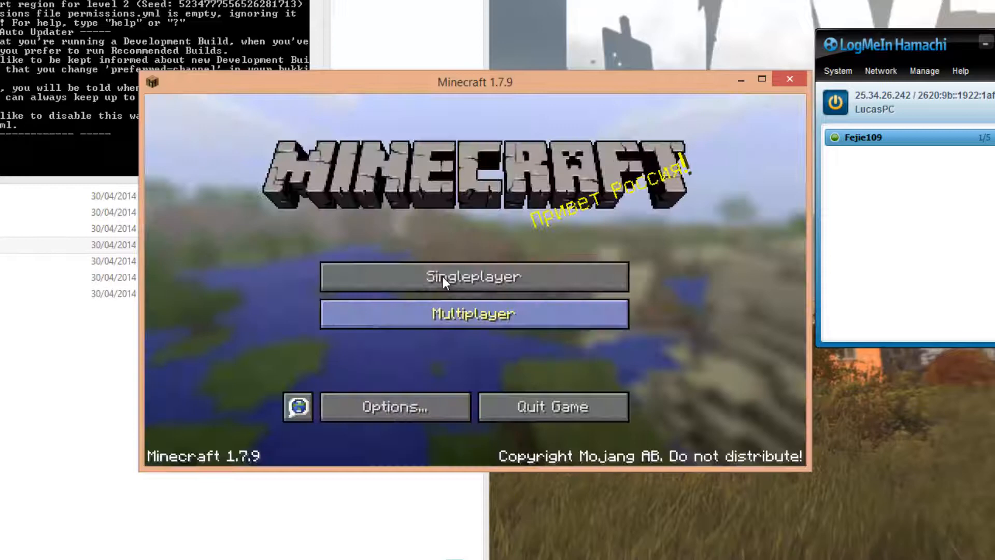
Join the multiplayer server by direct connection, replacing the server address with the Hamachi address 25.34.26.242
left_click(458, 318)
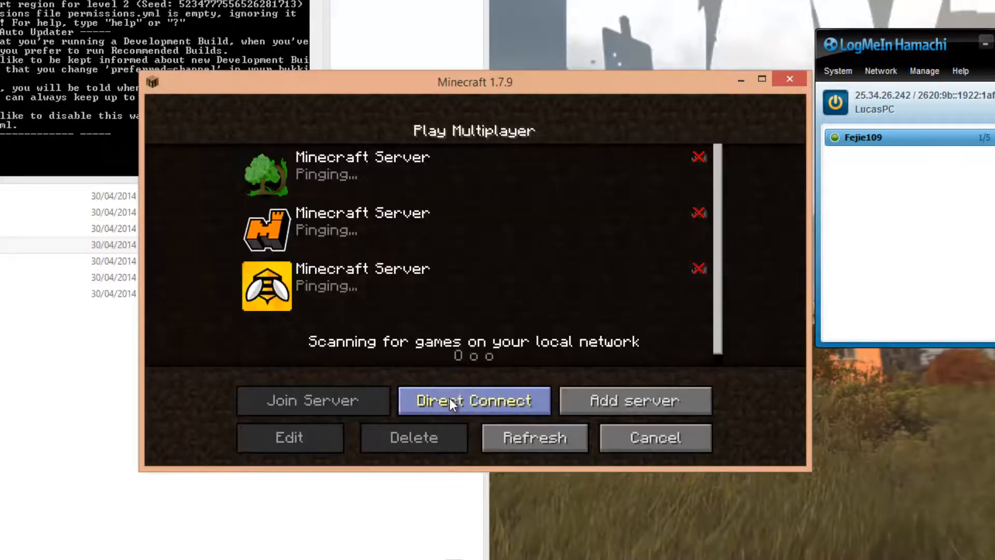
left_click(474, 412)
left_click(888, 136)
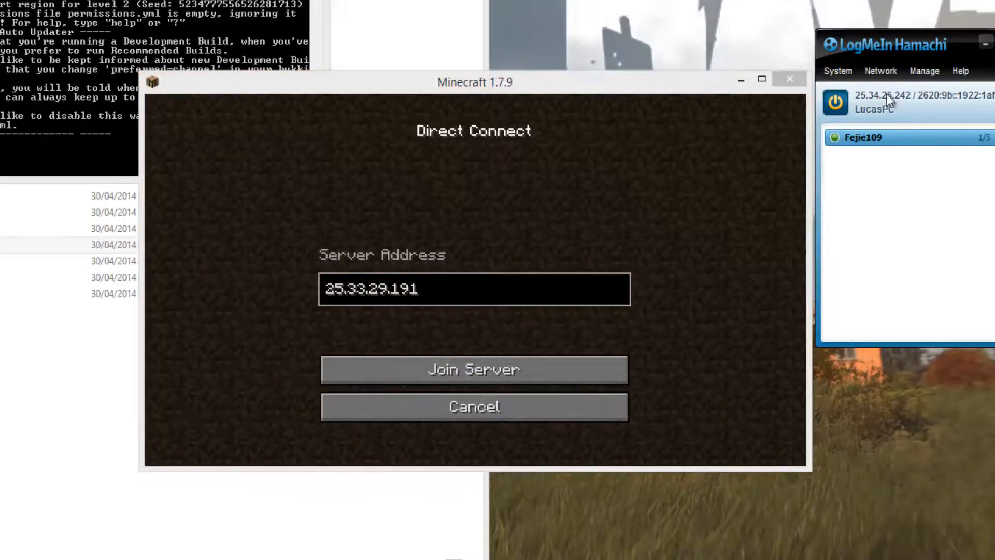
left_click(429, 295)
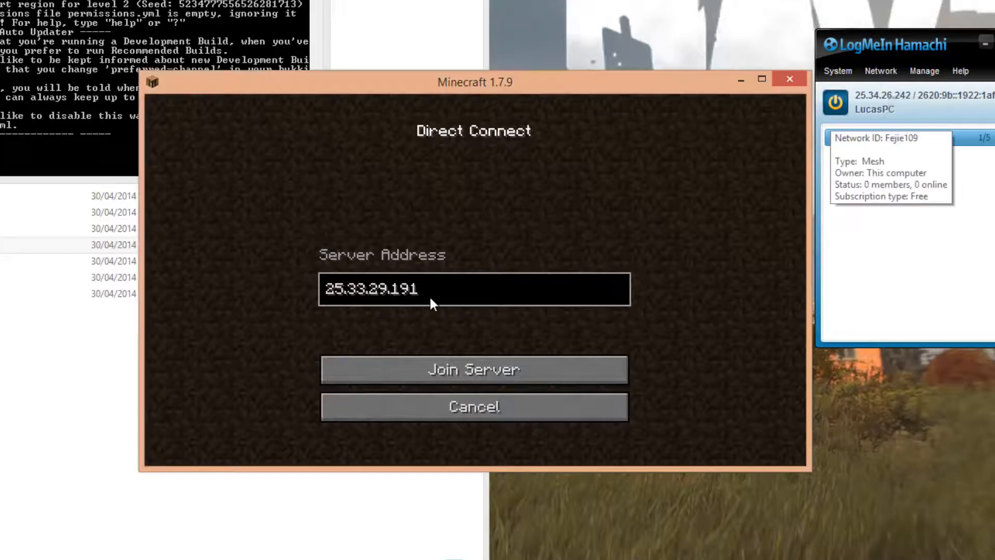
key("ctrl+a")
key("ctrl+v")
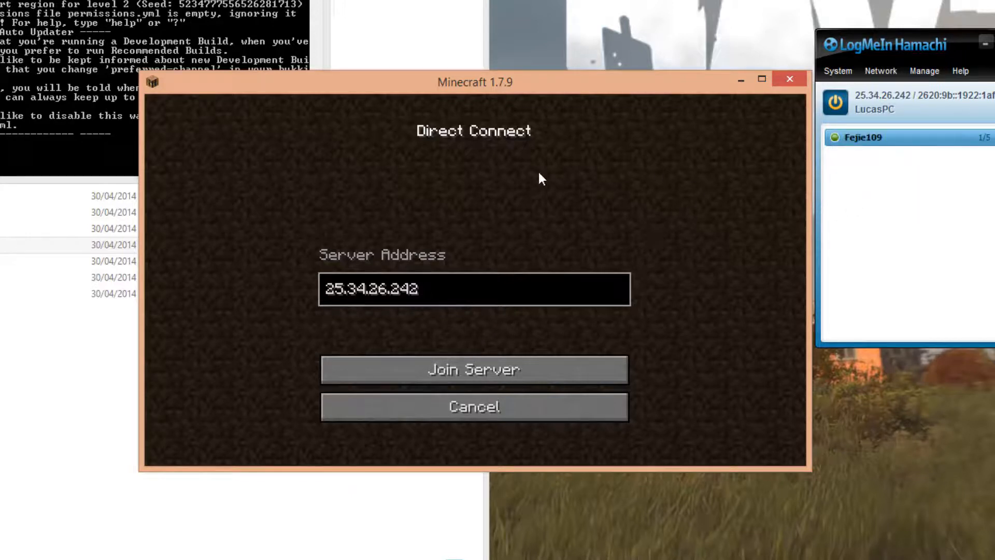
left_click(31, 13)
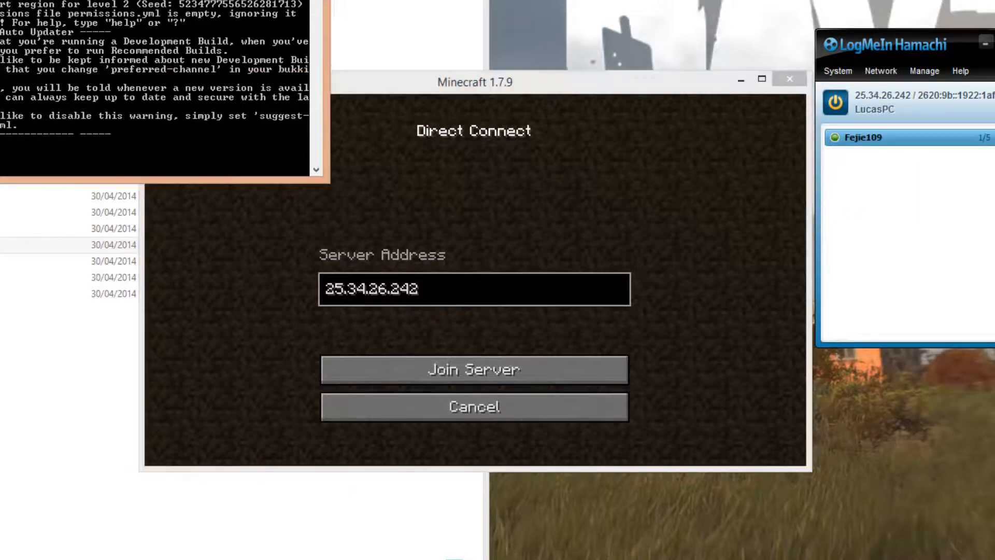
left_click(872, 174)
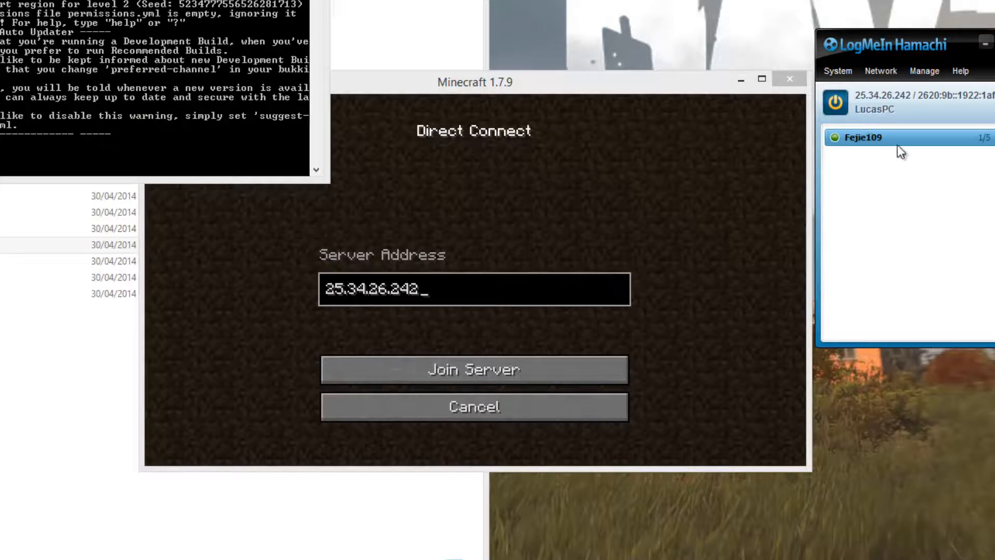
left_click(549, 288)
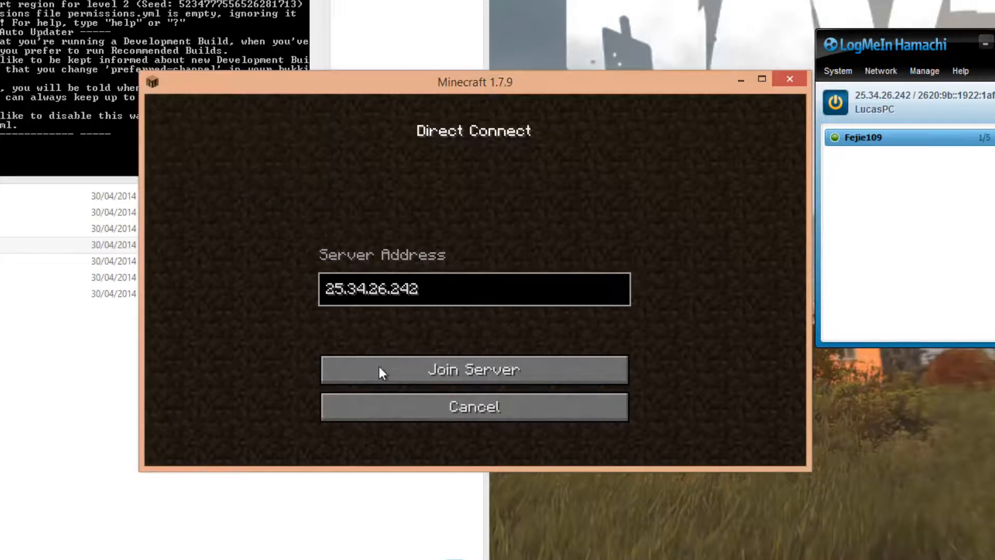
left_click(393, 373)
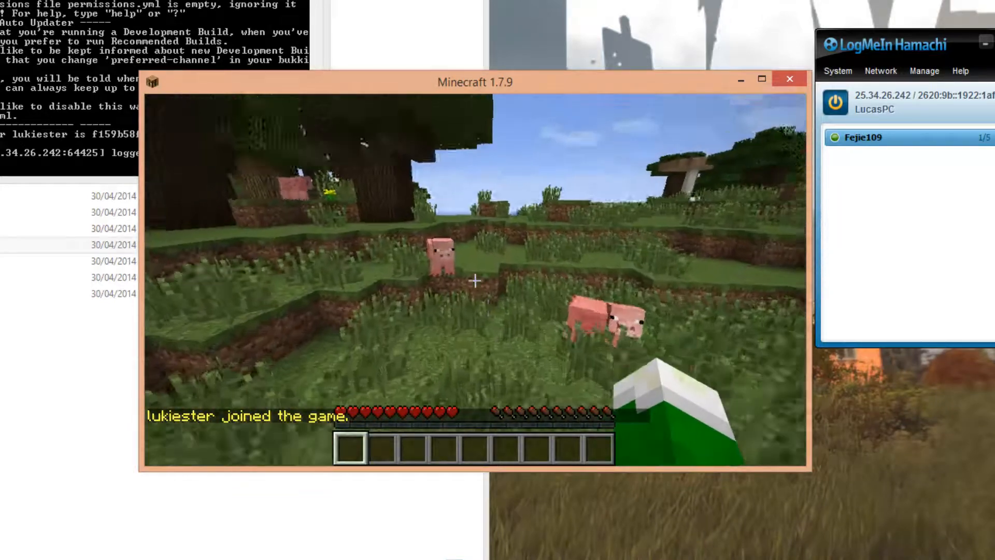
Walk around the spawn area to look over the server's world
scroll(475, 281, "down", 1)
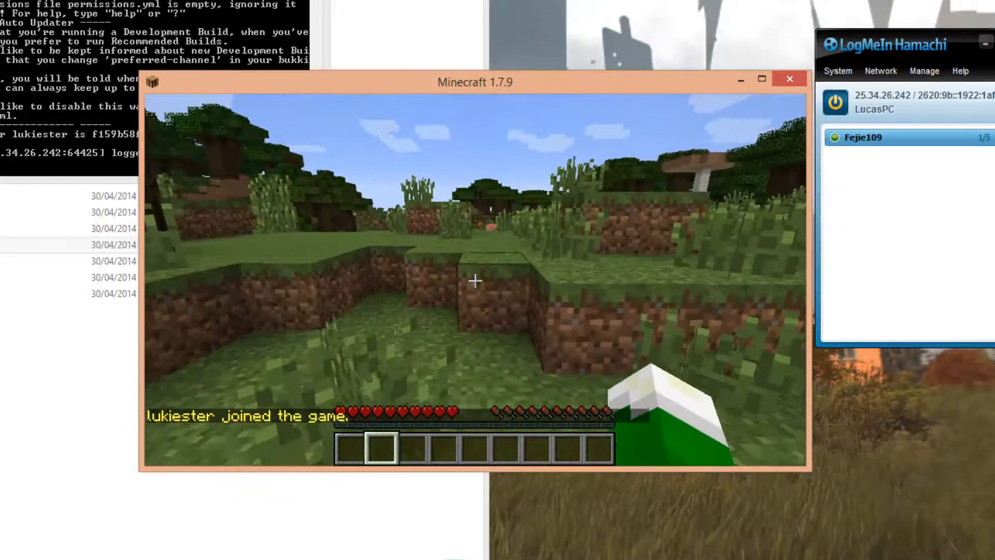
key("w")
scroll(475, 280, "up", 4)
scroll(475, 281, "down", 3)
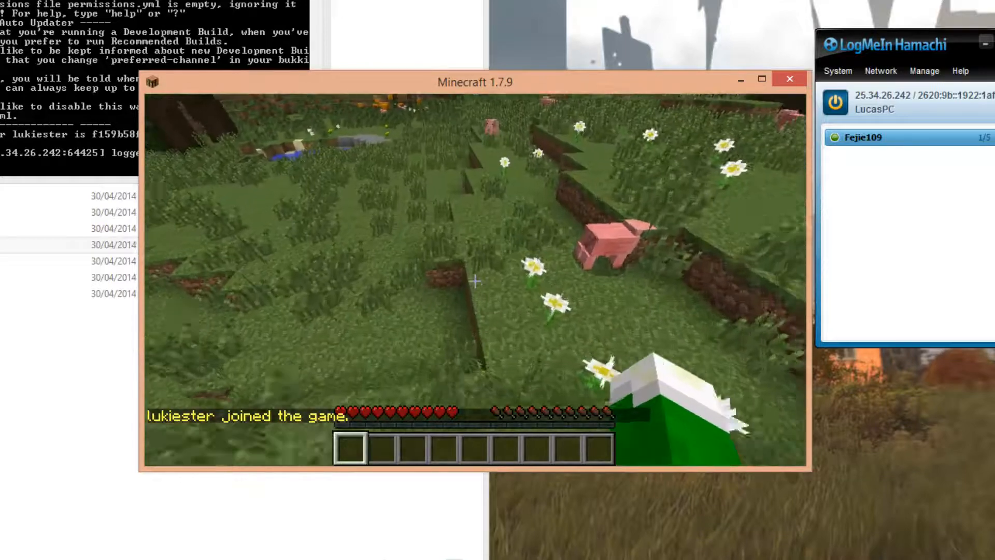
Pause the game to view the plugins folder inside the Server Bukkit folder, and resume playing
key("Escape")
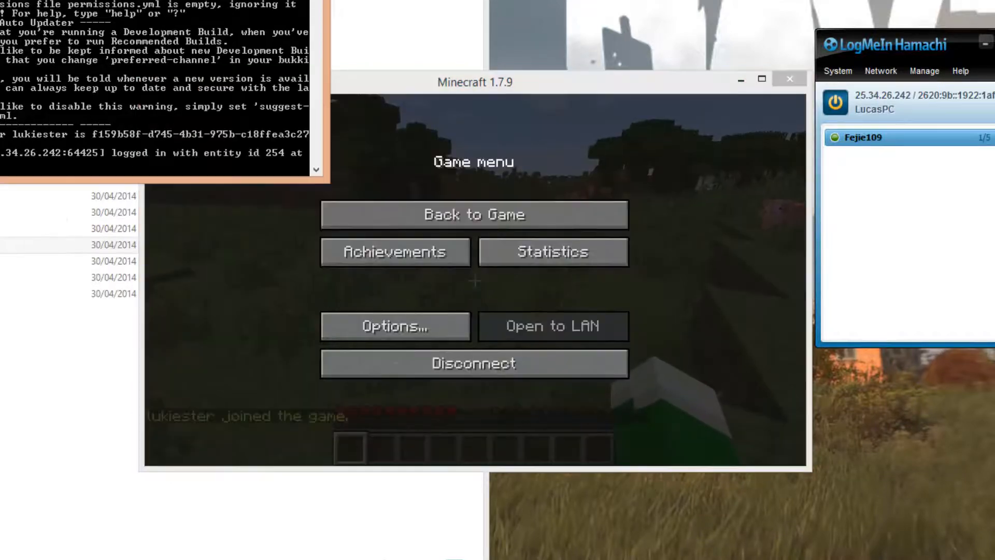
left_click(1, 384)
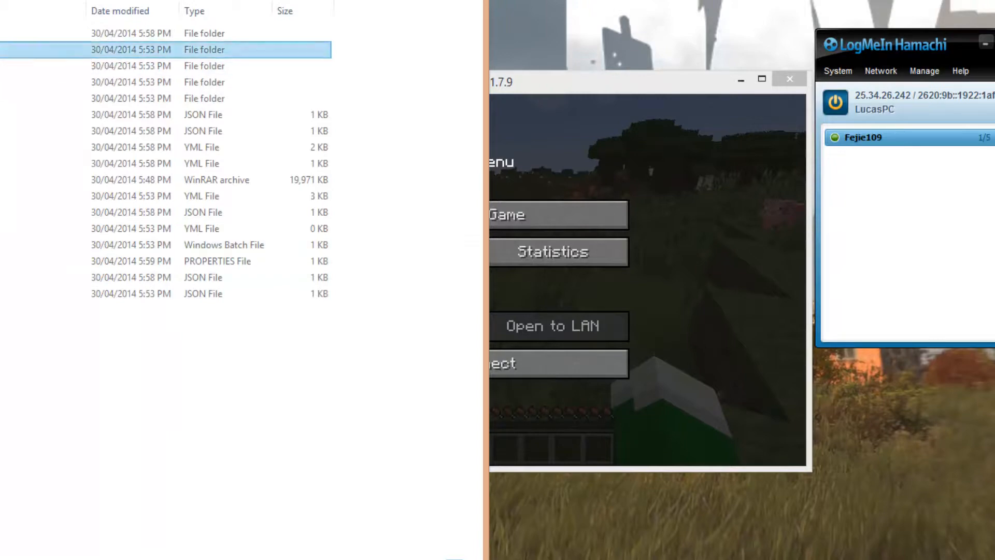
left_click(599, 228)
left_click(494, 223)
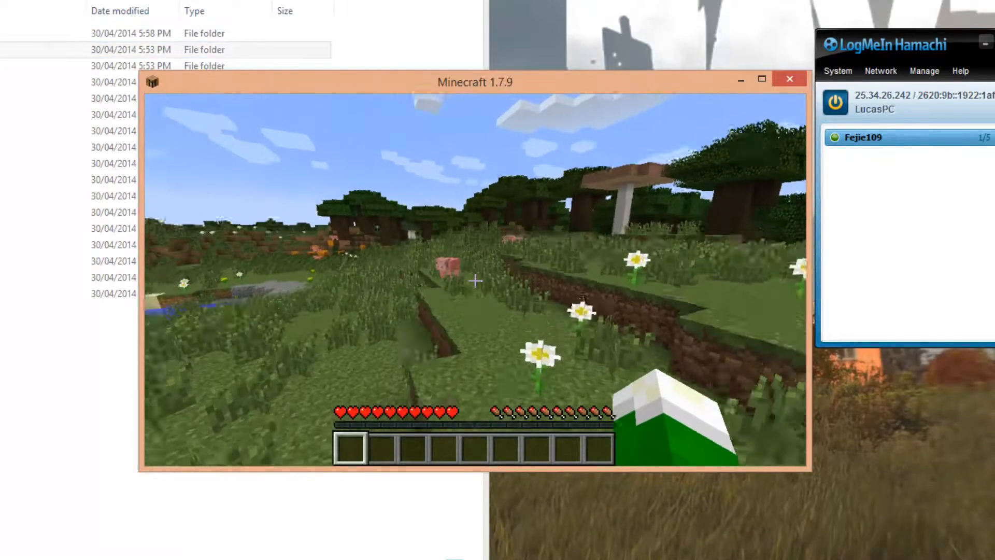
Explore the server world further on foot, breaking some of the tall grass along the way
key("w")
scroll(474, 280, "up", 2)
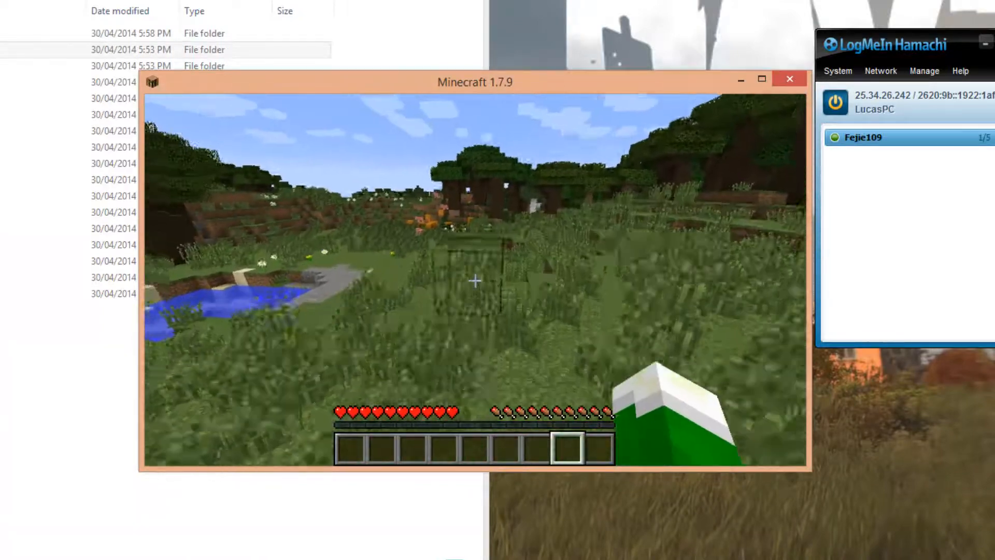
scroll(474, 280, "down", 3)
scroll(475, 281, "up", 2)
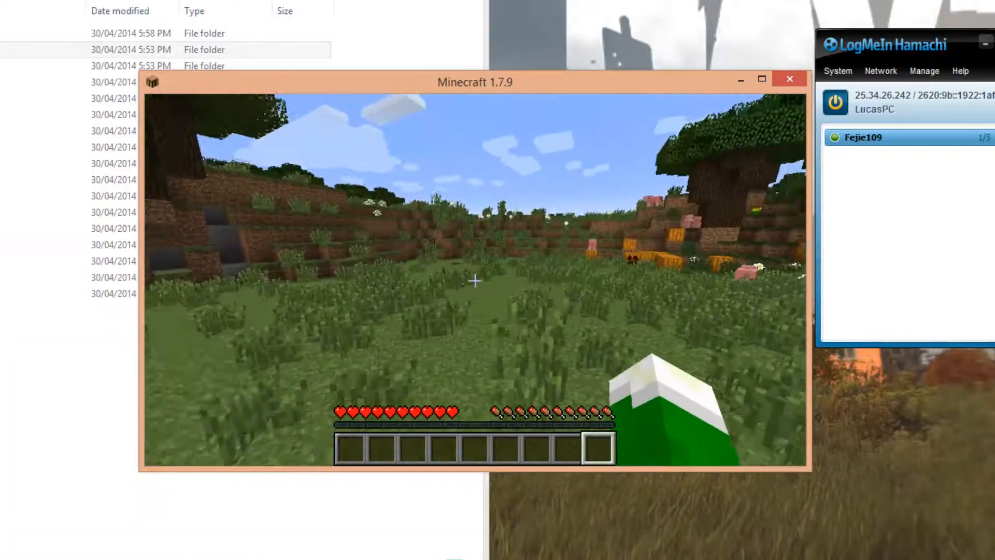
key("w")
scroll(475, 280, "up", 8)
left_click(475, 281)
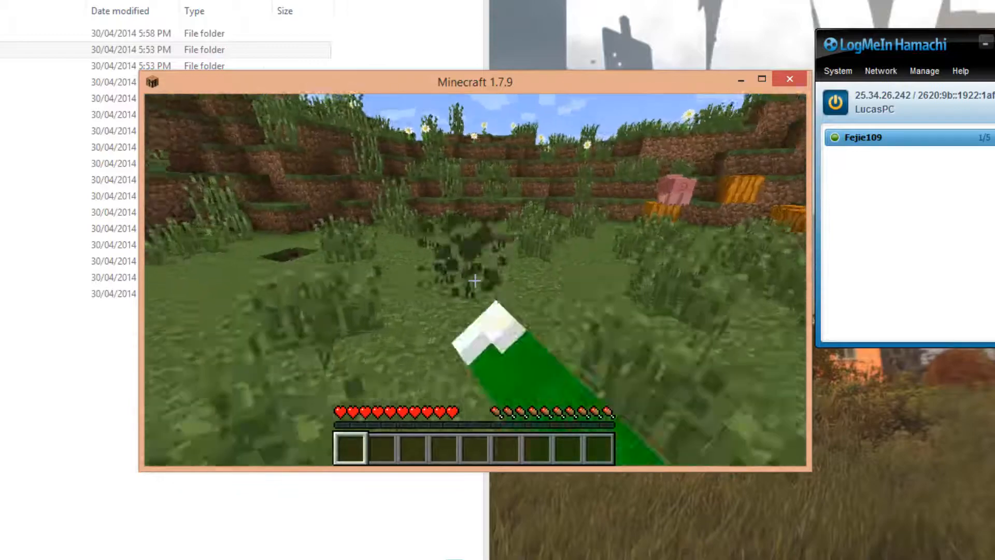
key("w")
scroll(475, 280, "up", 1)
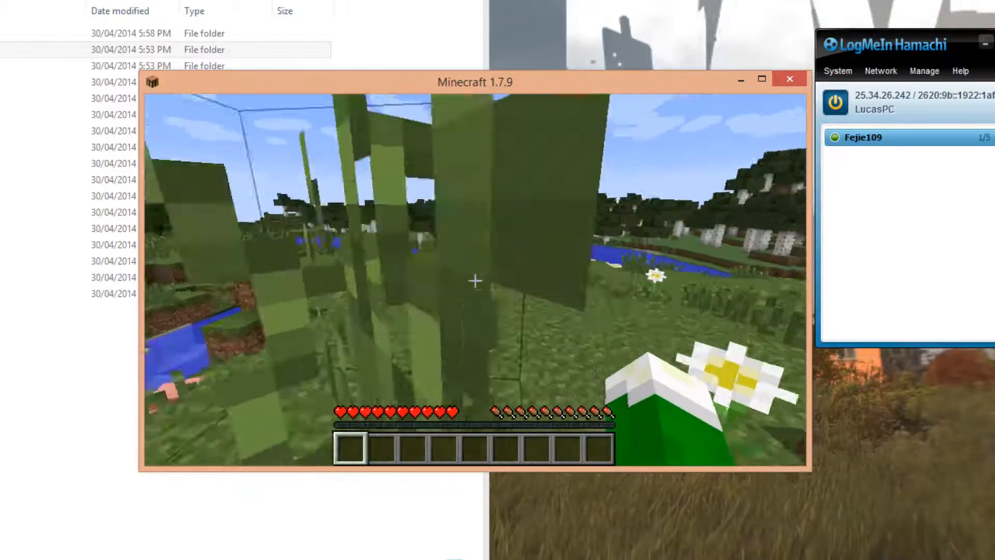
scroll(474, 281, "up", 4)
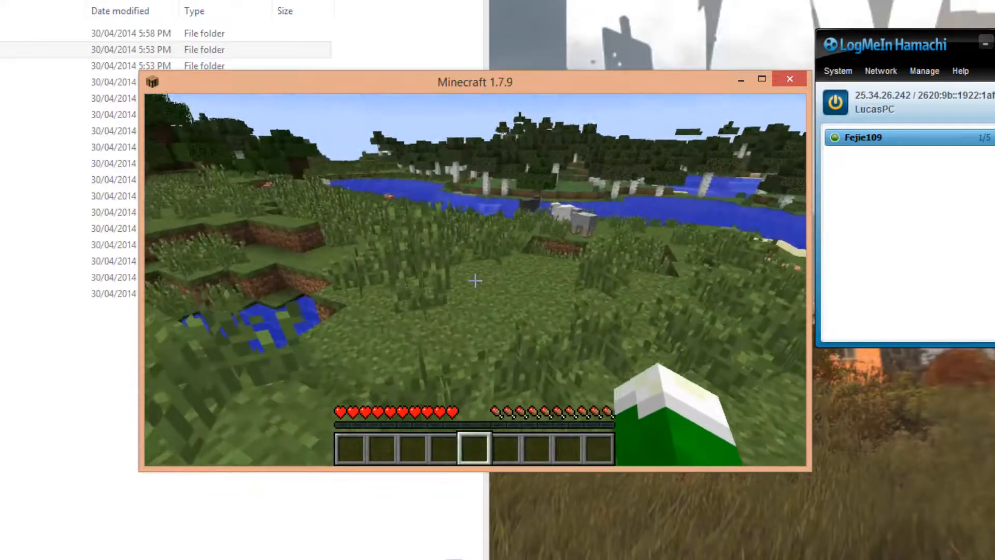